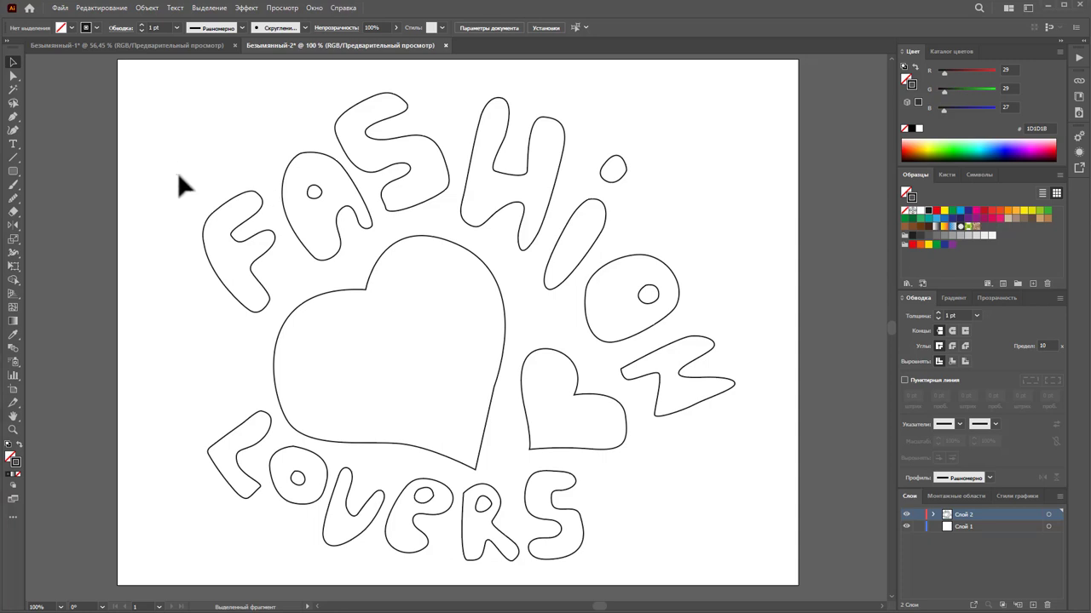
# Marquee-select the outlined F, A, S, H and I letters of FASHION.
pyautogui.moveTo(189, 137); pyautogui.dragTo(325, 243)
pyautogui.moveTo(351, 86)
pyautogui.mouseDown()
pyautogui.moveTo(633, 213)
pyautogui.moveTo(705, 424)
pyautogui.mouseUp()
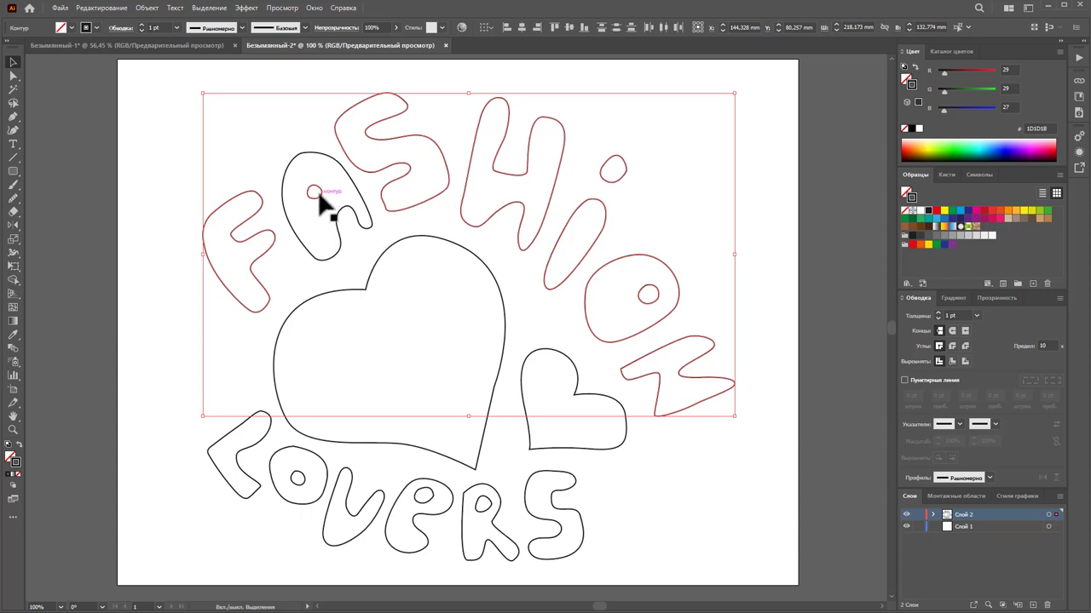
# Give the FASHION letters a magenta (E6007E) fill with no stroke.
pyautogui.keyDown('shift'); pyautogui.click(657, 294); pyautogui.keyUp('shift')
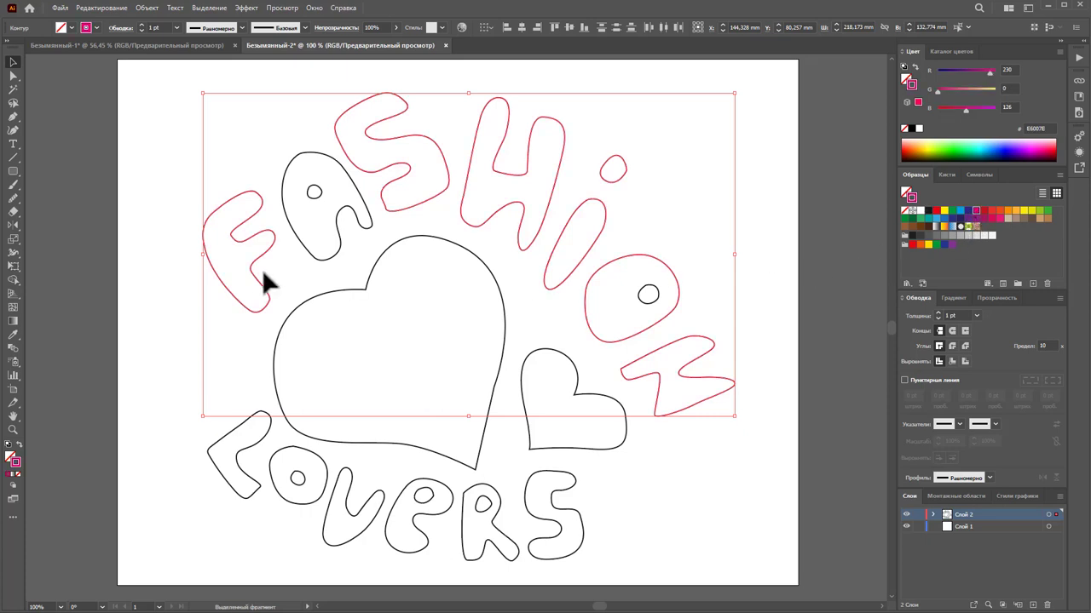
pyautogui.press('a')
pyautogui.press('v')
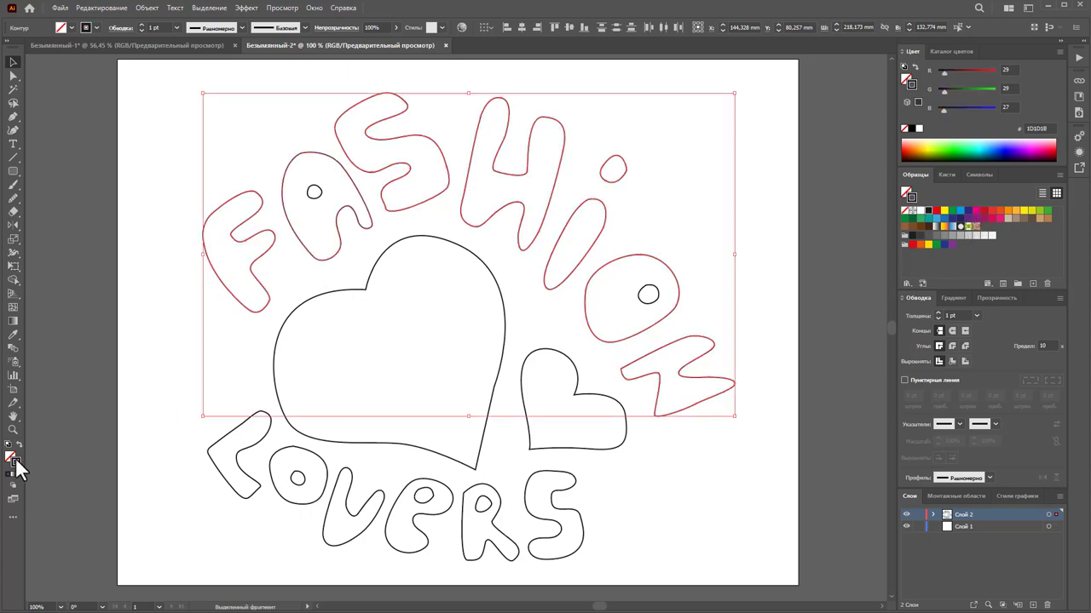
pyautogui.click(19, 473)
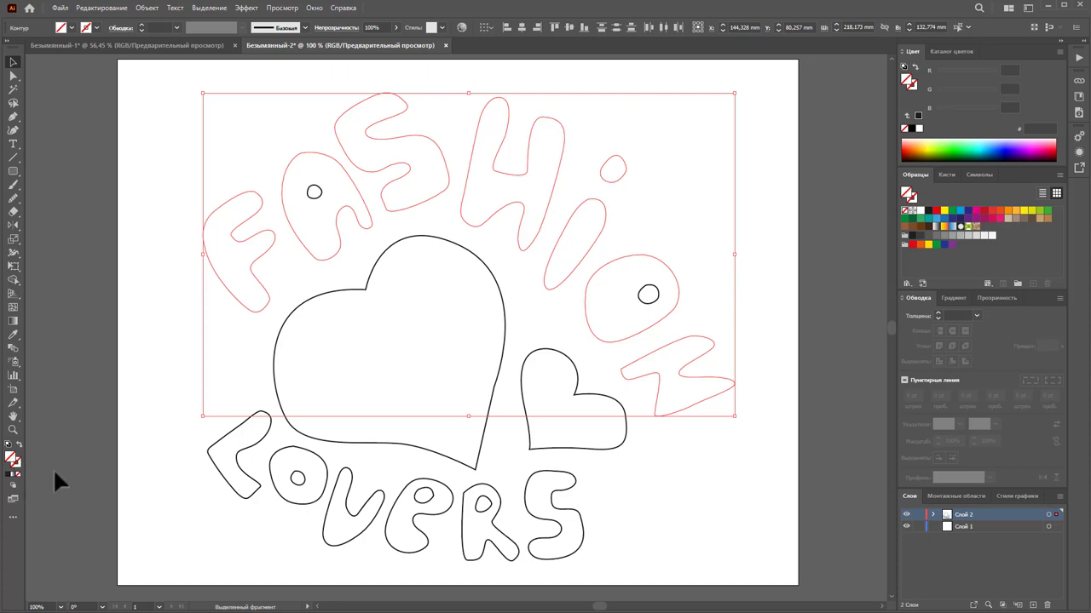
pyautogui.click(976, 210)
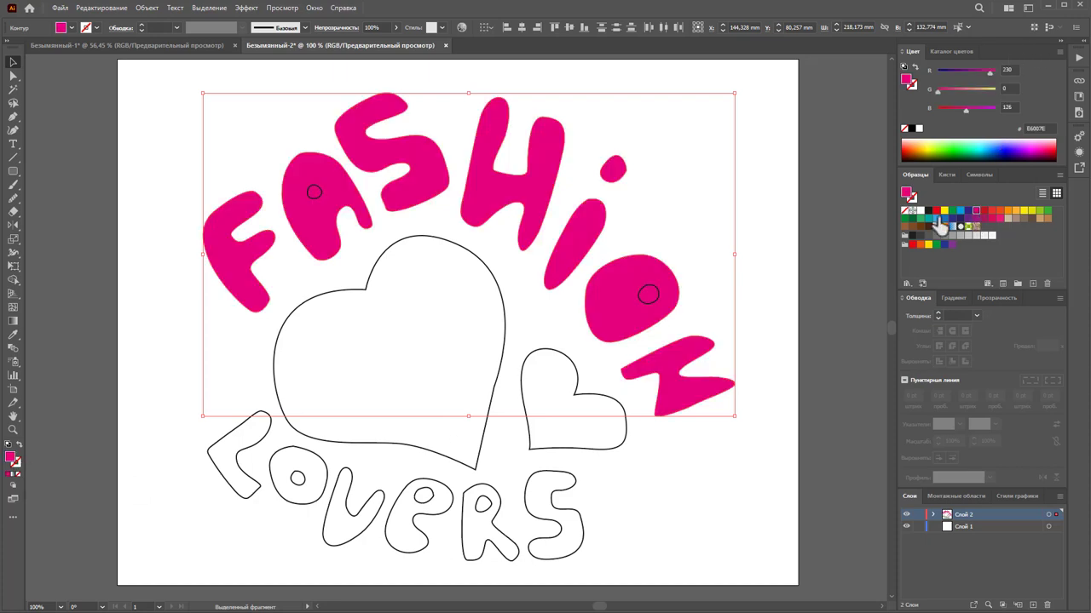
# Fill the small inner circles of the A and O white, then marquee-select LOVERS.
pyautogui.click(711, 186)
pyautogui.click(654, 299)
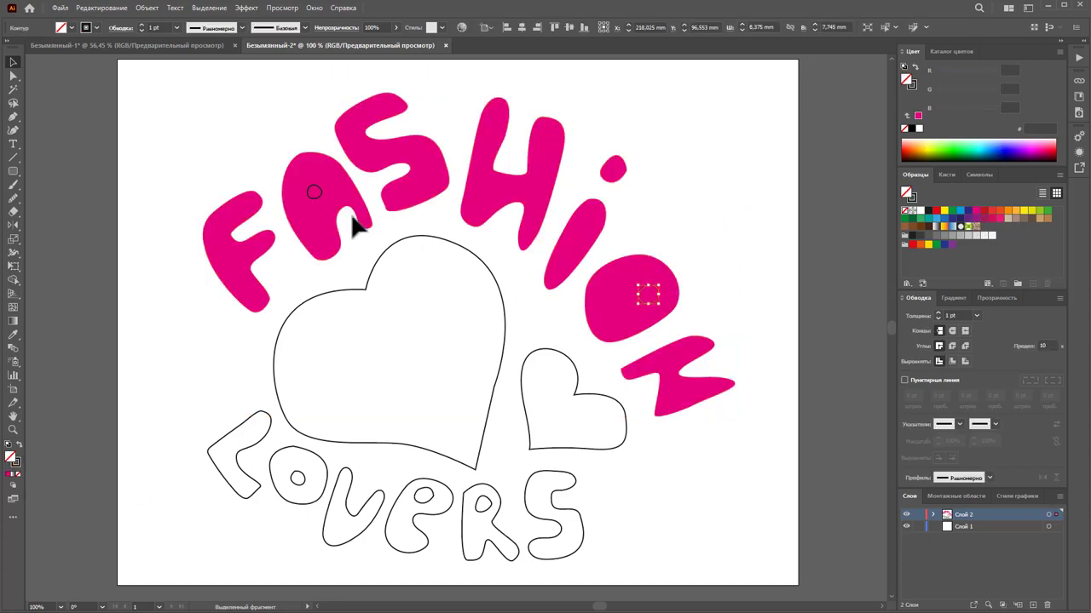
pyautogui.keyDown('shift'); pyautogui.click(314, 192); pyautogui.keyUp('shift')
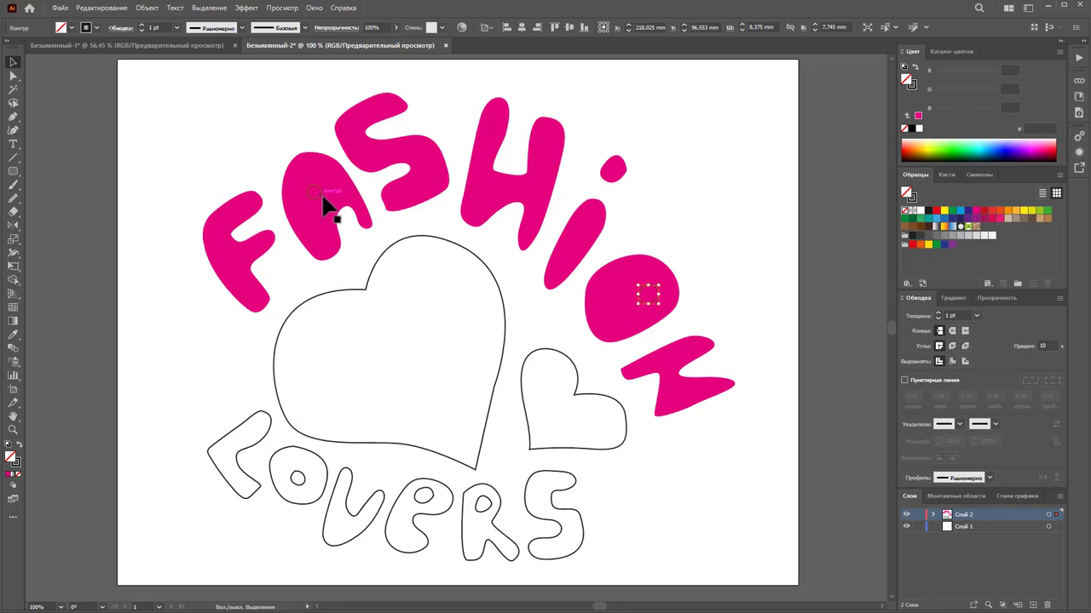
pyautogui.click(17, 452)
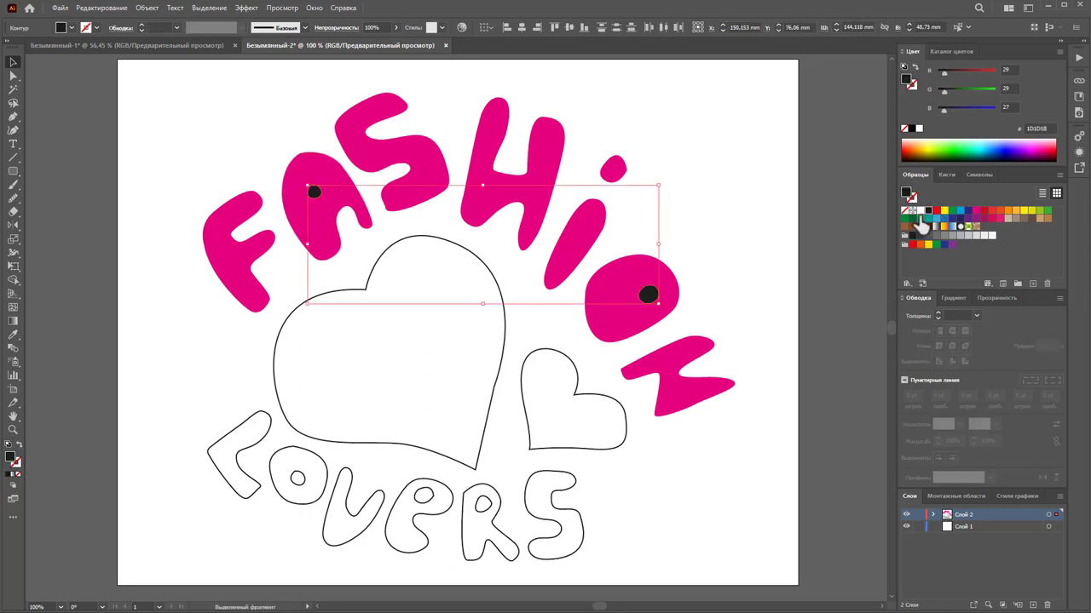
pyautogui.click(919, 211)
pyautogui.click(719, 199)
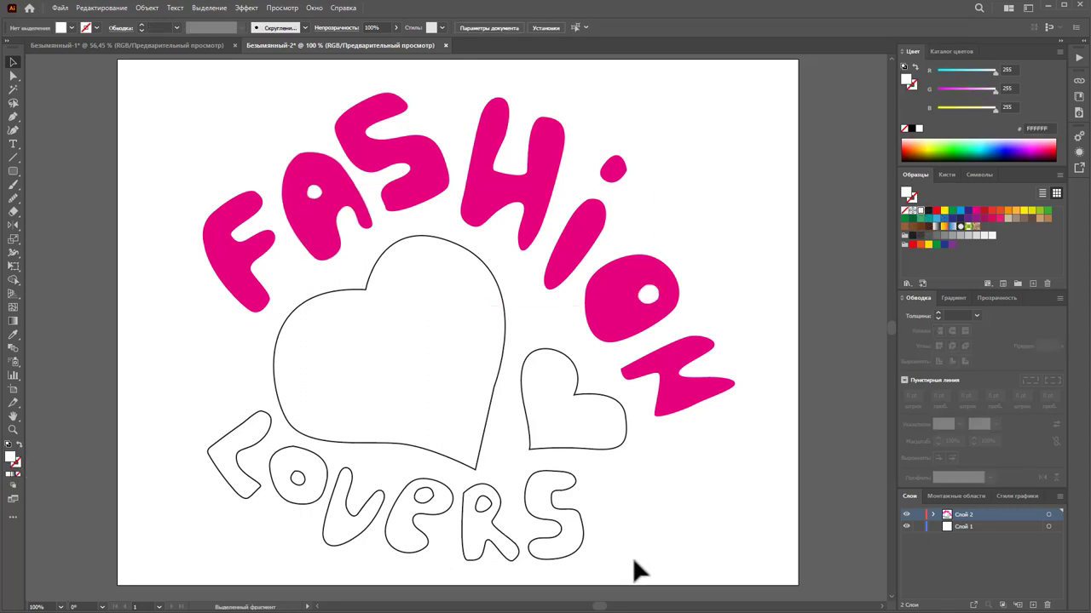
pyautogui.moveTo(633, 559); pyautogui.dragTo(188, 480)
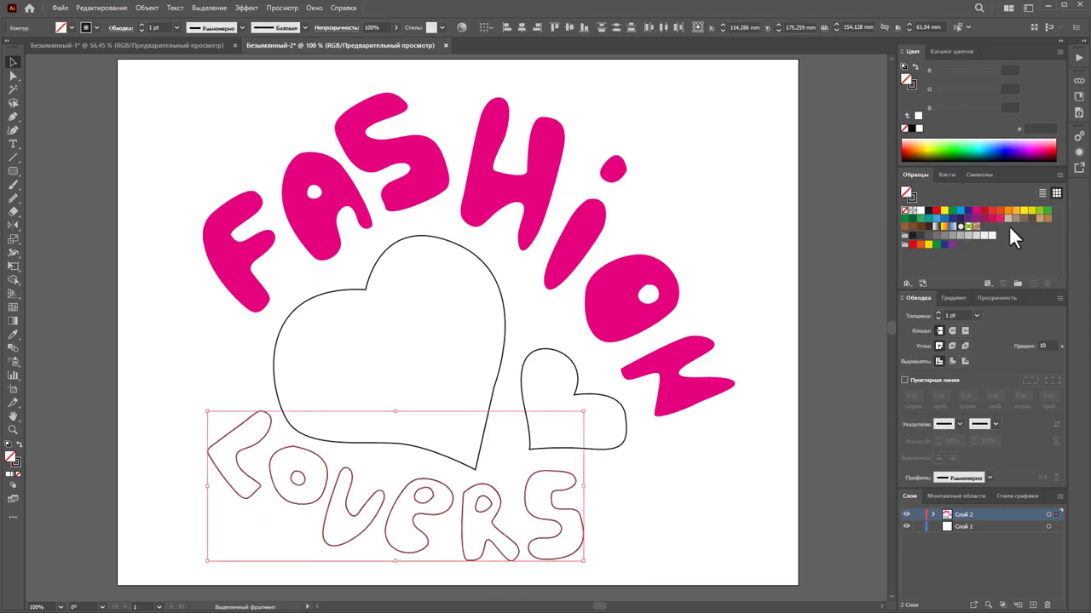
# Fill the LOVERS letters dark magenta and their R, E and O holes white.
pyautogui.click(983, 218)
pyautogui.click(694, 568)
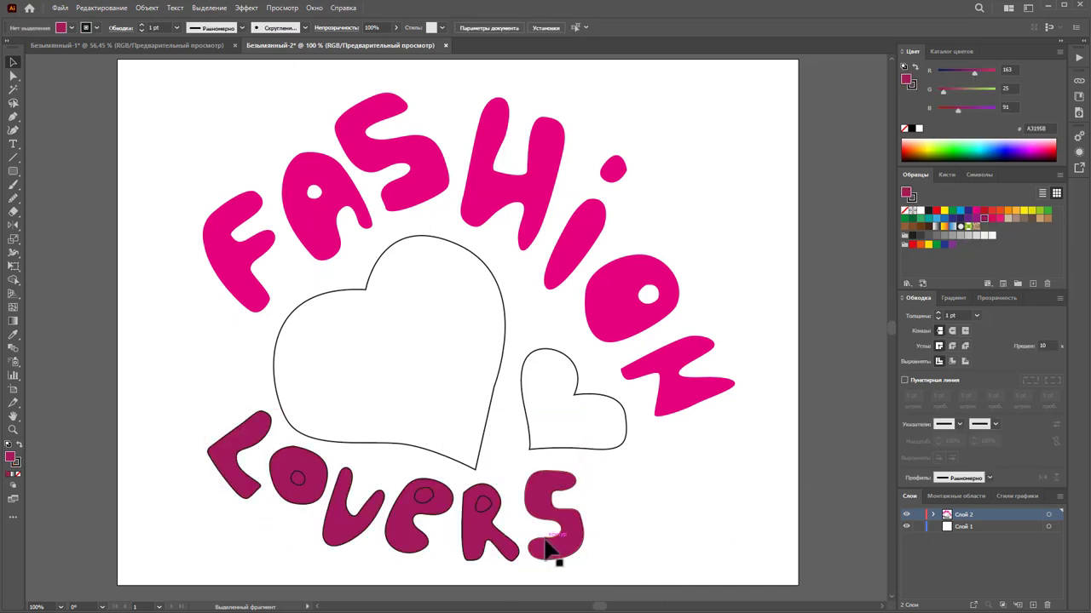
pyautogui.click(483, 504)
pyautogui.keyDown('shift'); pyautogui.click(425, 496); pyautogui.keyUp('shift')
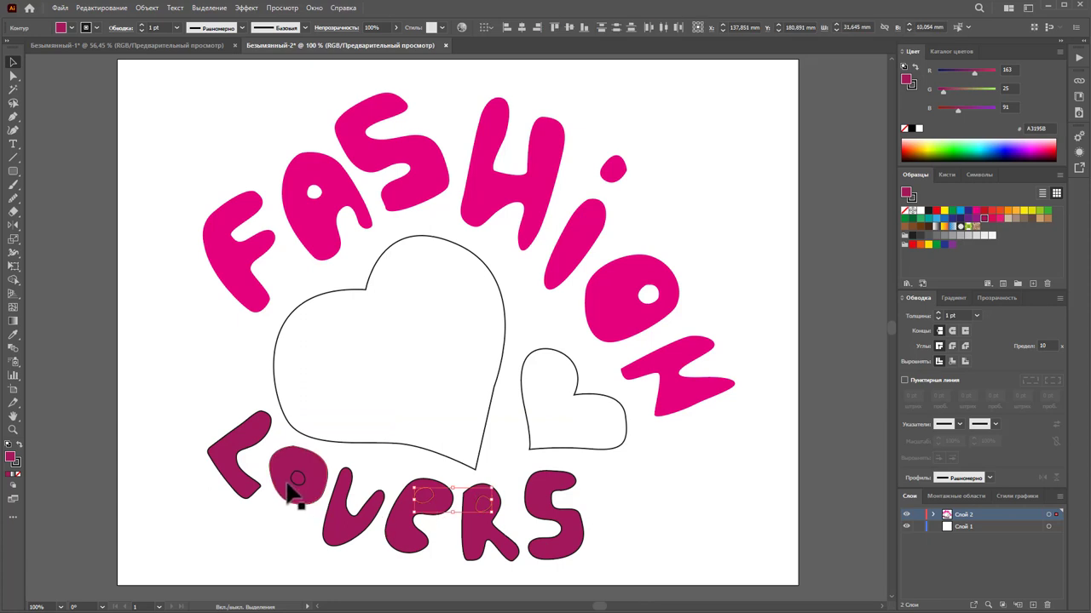
pyautogui.keyDown('shift'); pyautogui.click(298, 482); pyautogui.keyUp('shift')
pyautogui.click(919, 210)
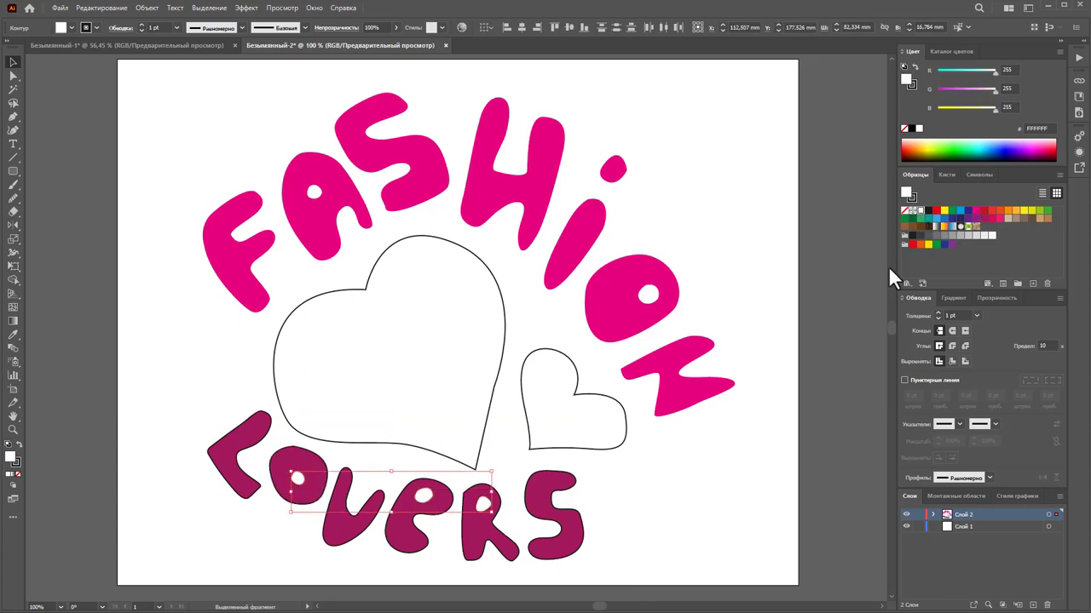
pyautogui.click(641, 477)
# Fill the small heart purple and the large heart pink (E71D73).
pyautogui.click(601, 414)
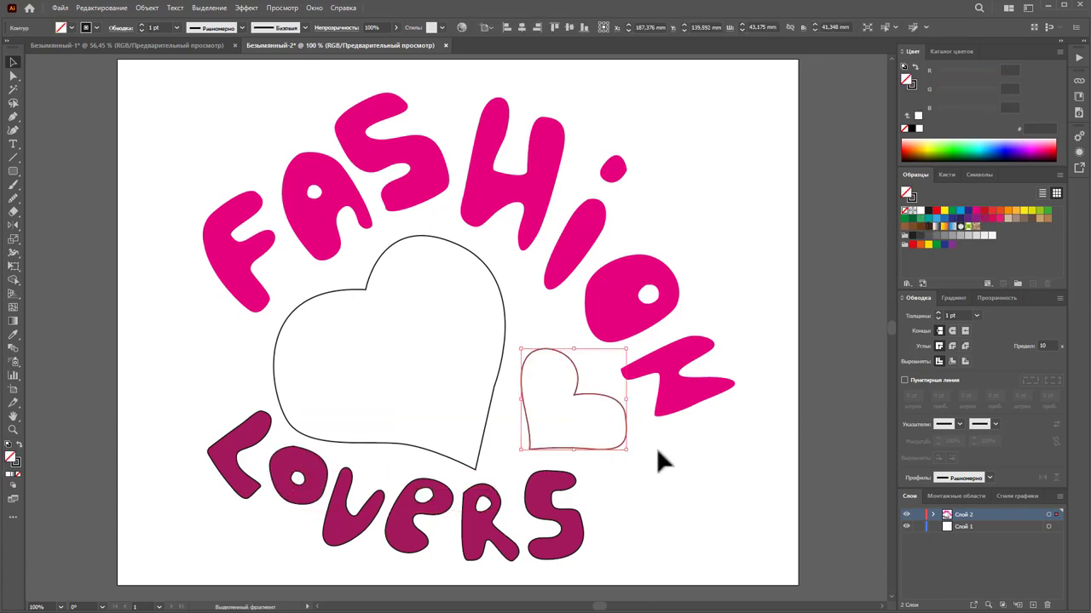
pyautogui.click(974, 220)
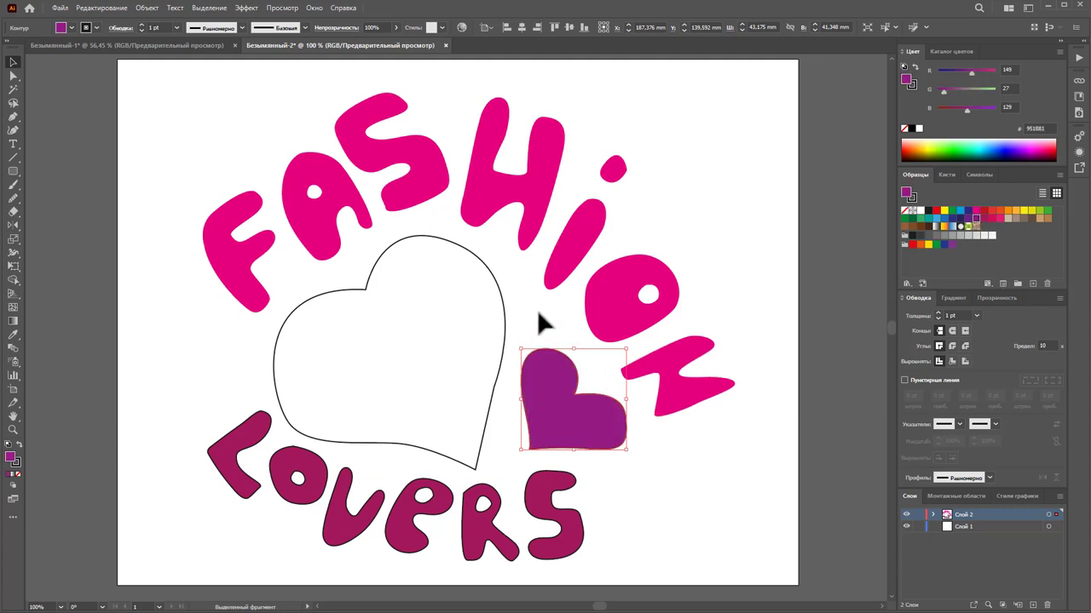
pyautogui.click(498, 324)
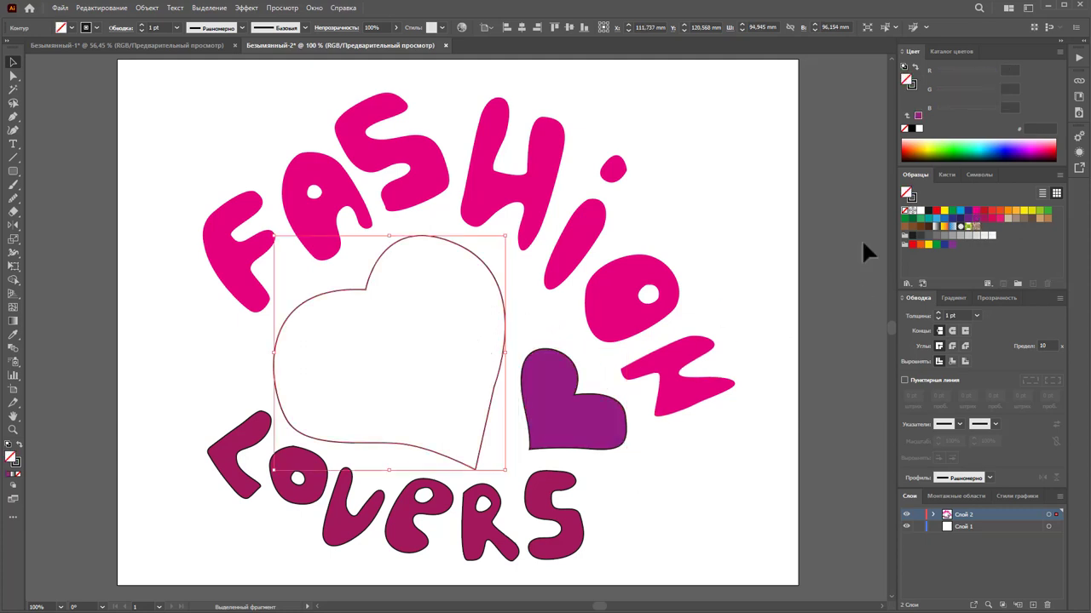
pyautogui.click(1000, 218)
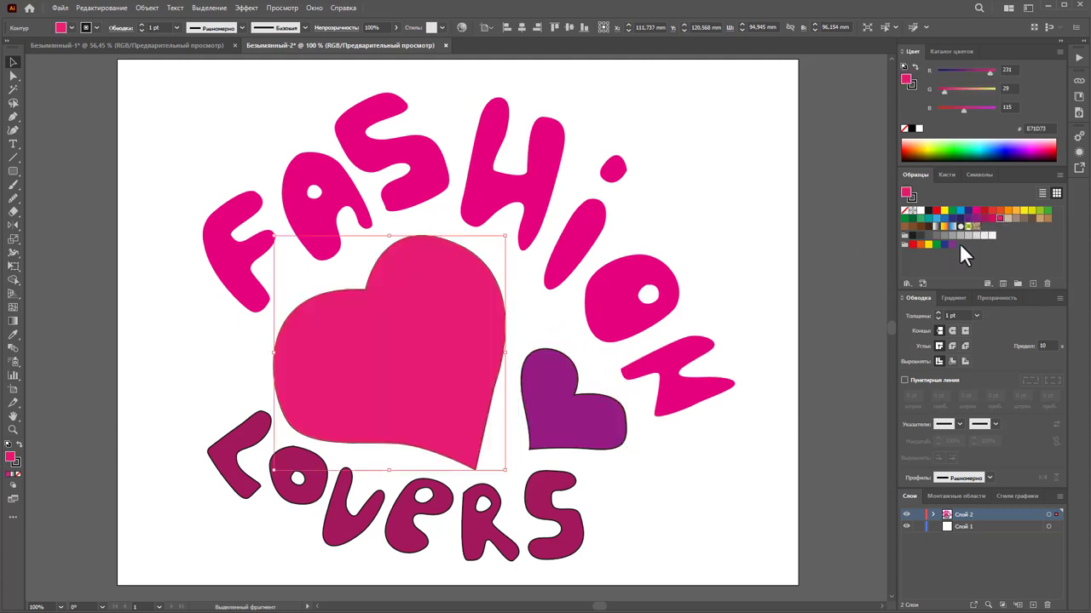
pyautogui.click(594, 381)
# Remove the outlines from both hearts and the LOVERS letters.
pyautogui.click(457, 406)
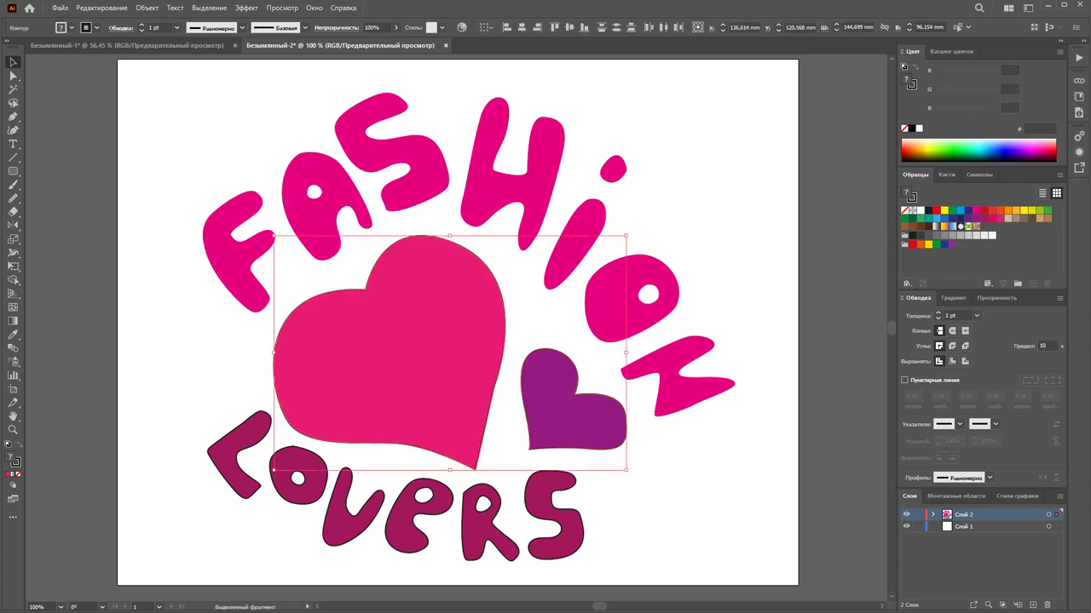
pyautogui.click(17, 476)
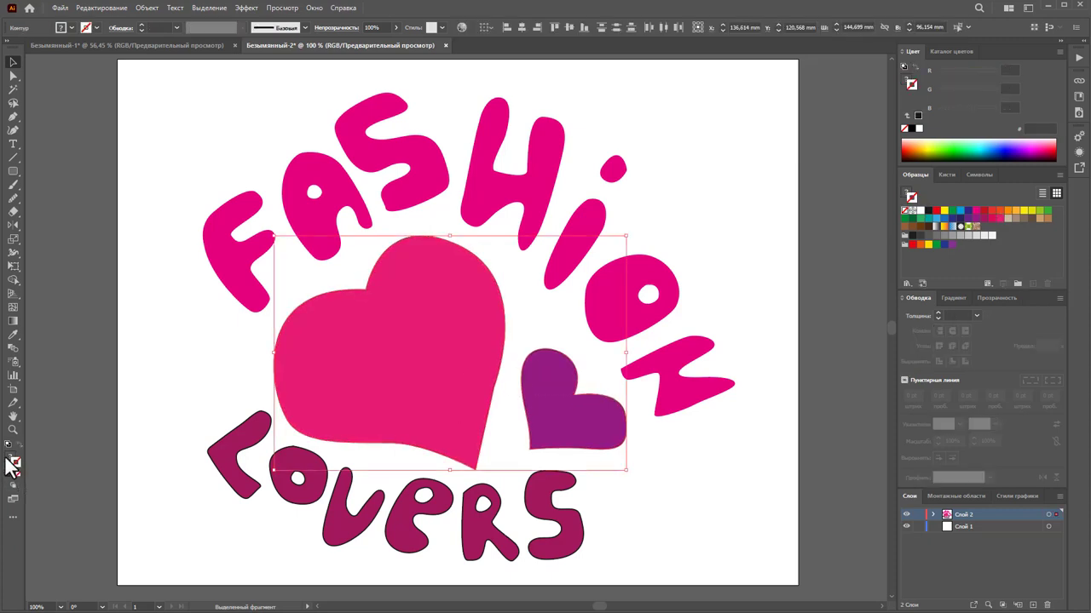
pyautogui.click(125, 418)
pyautogui.moveTo(499, 555); pyautogui.dragTo(220, 481)
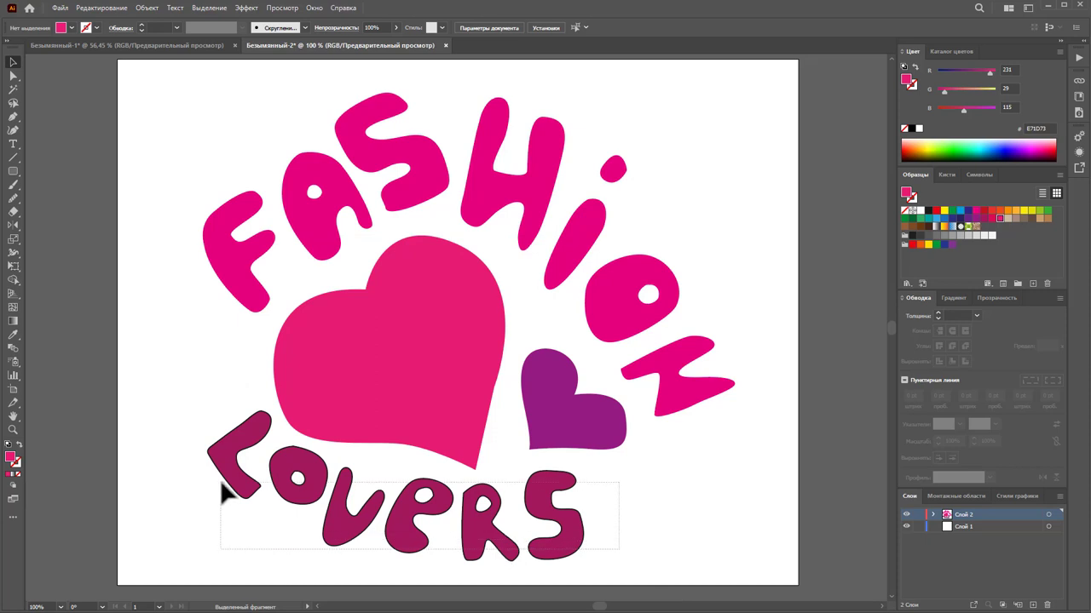
pyautogui.click(17, 474)
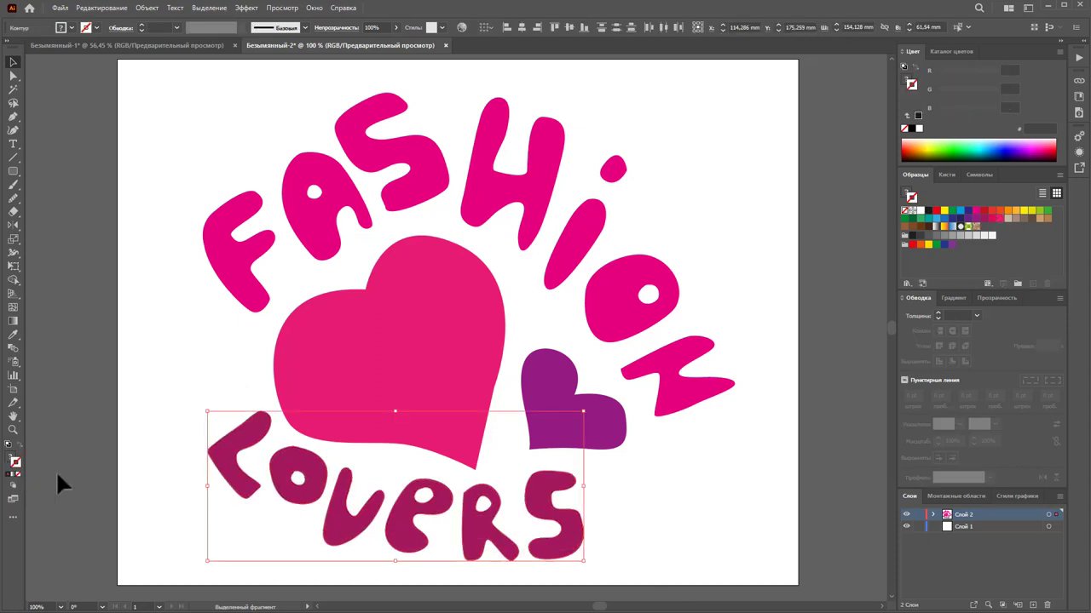
pyautogui.click(179, 474)
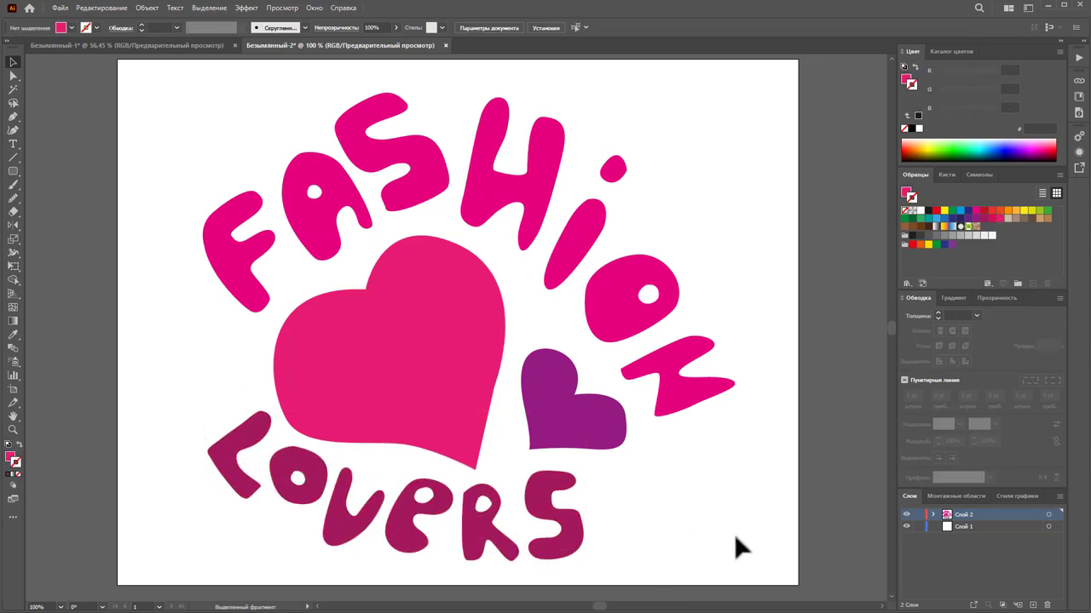
pyautogui.moveTo(734, 537)
pyautogui.mouseDown()
pyautogui.moveTo(255, 75)
pyautogui.moveTo(180, 91)
pyautogui.mouseUp()
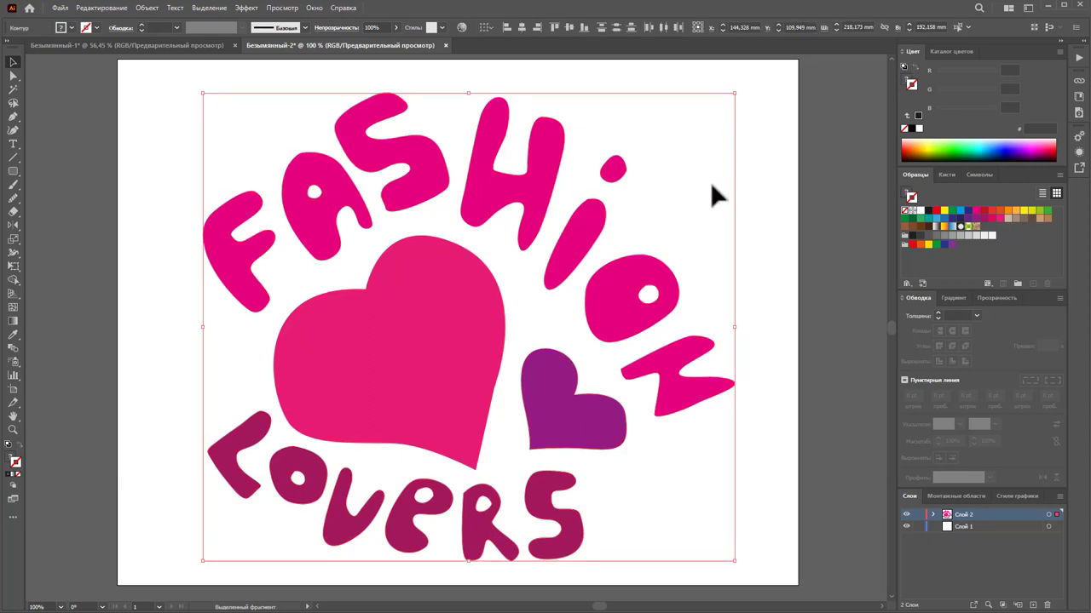
# Draw a small rounded rectangle near the artboard's top-left corner.
pyautogui.click(269, 251)
pyautogui.click(255, 250)
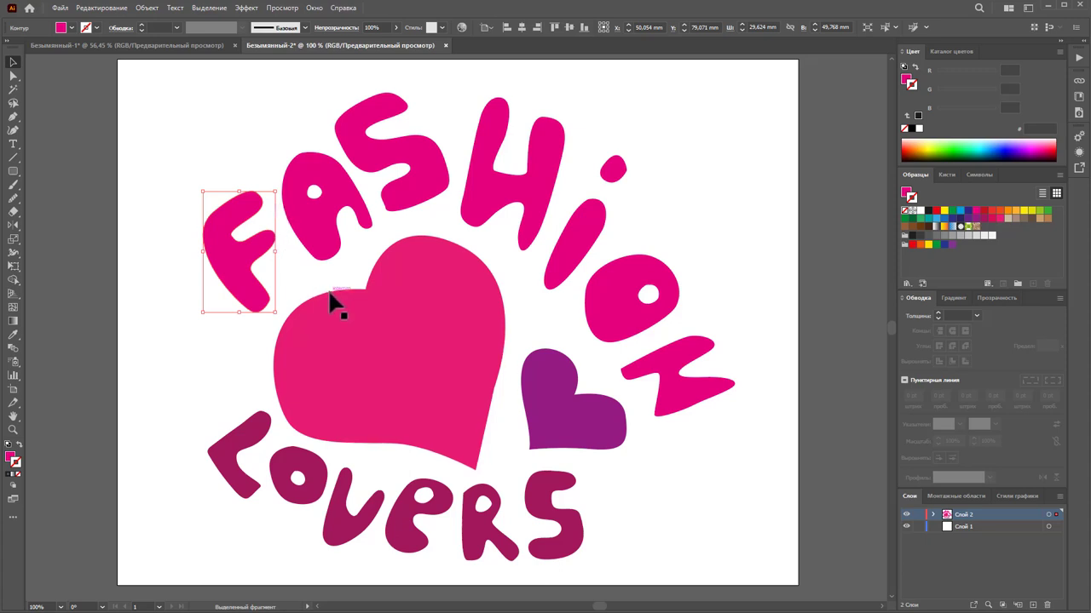
pyautogui.click(14, 172)
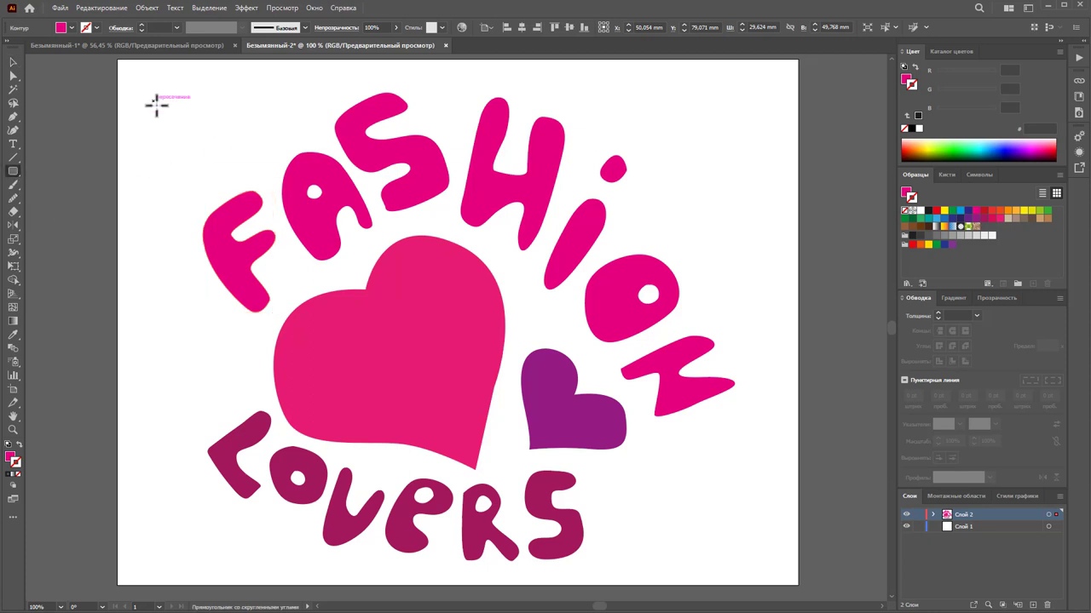
pyautogui.moveTo(149, 96); pyautogui.dragTo(210, 152)
pyautogui.hotkey('ctrl', 'shift', 'a')
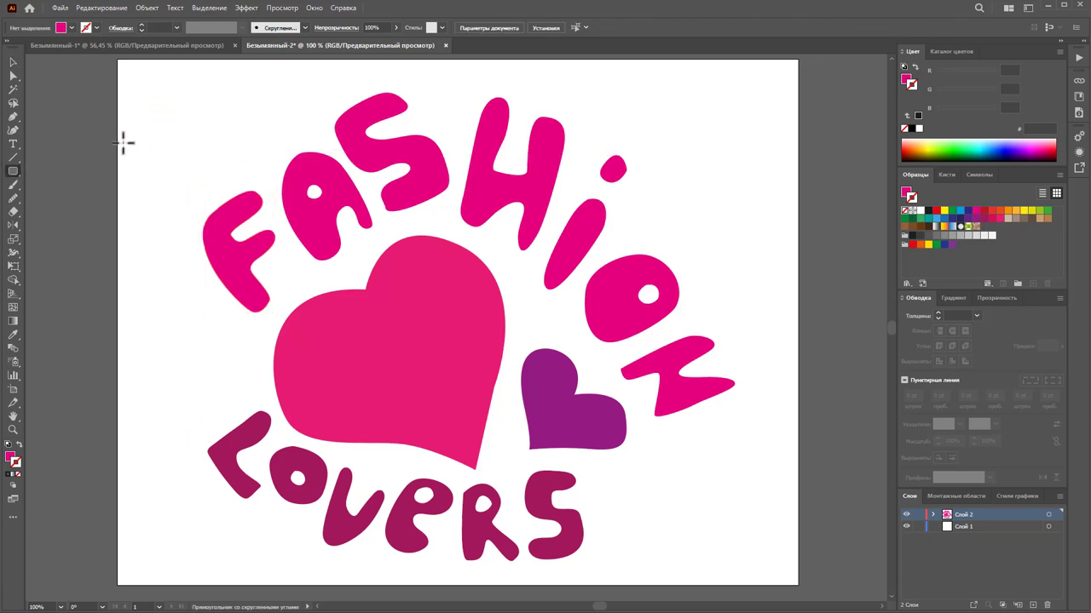
# Reselect the letter F and bring up the Window menu.
pyautogui.click(14, 62)
pyautogui.click(237, 292)
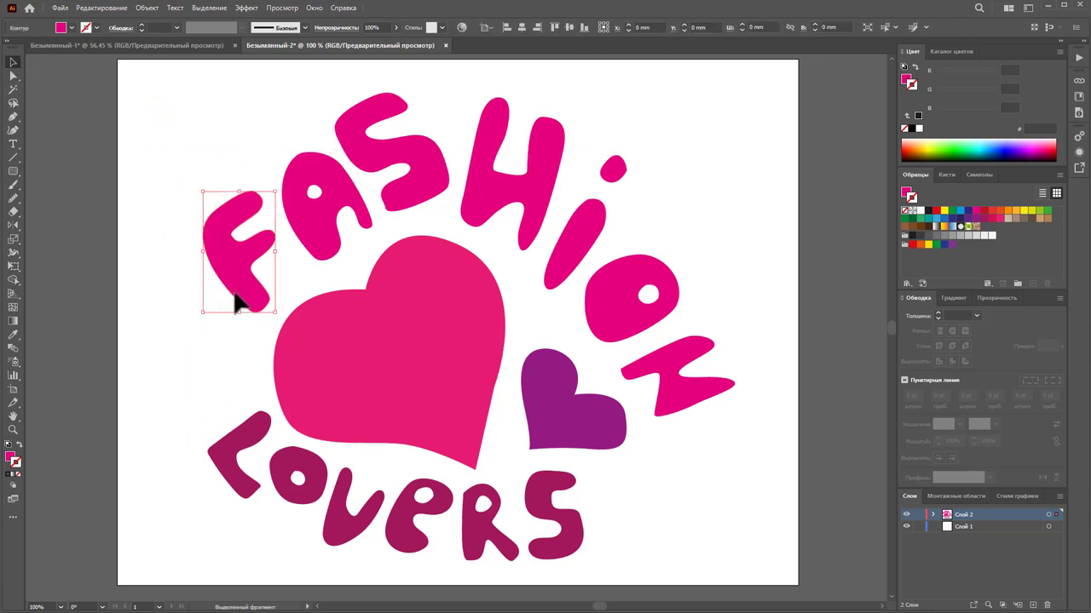
pyautogui.click(317, 9)
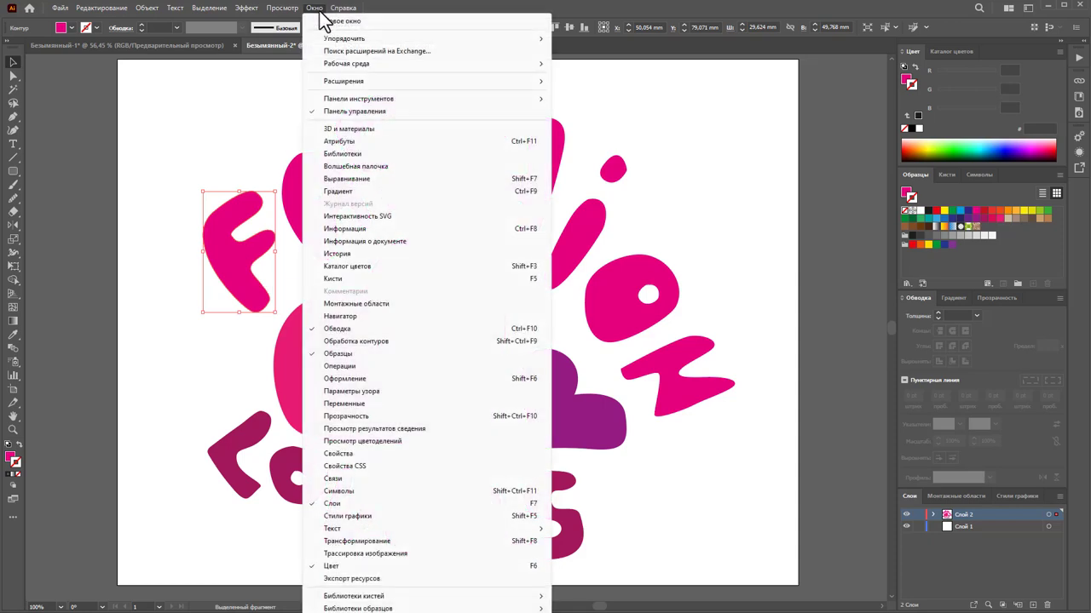
# Apply Effect > 3D and Materials > Inflate to the F and move the panel aside.
pyautogui.click(246, 7)
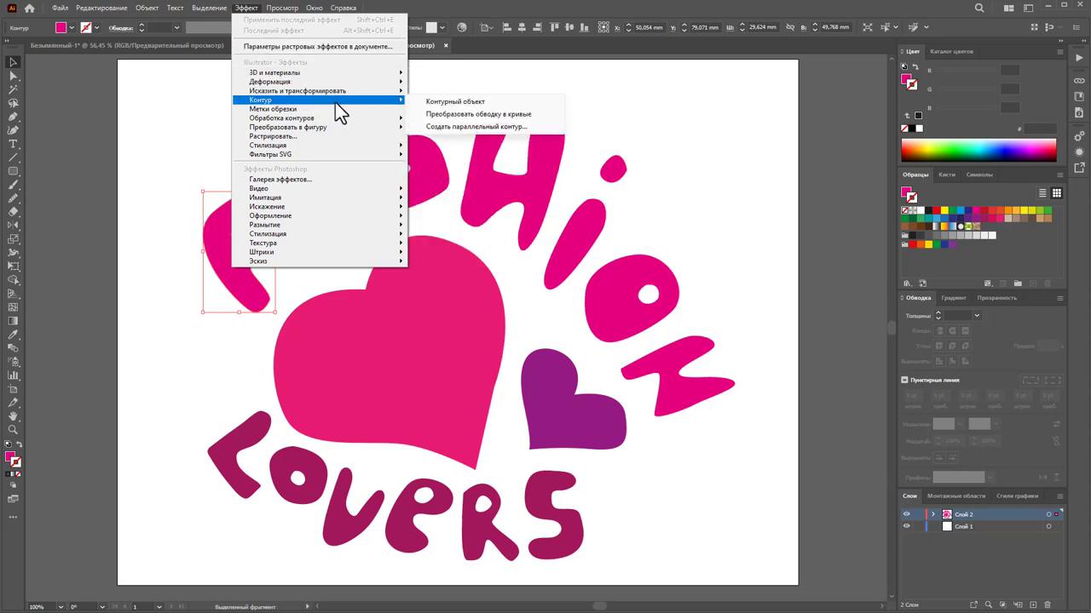
pyautogui.moveTo(274, 73)
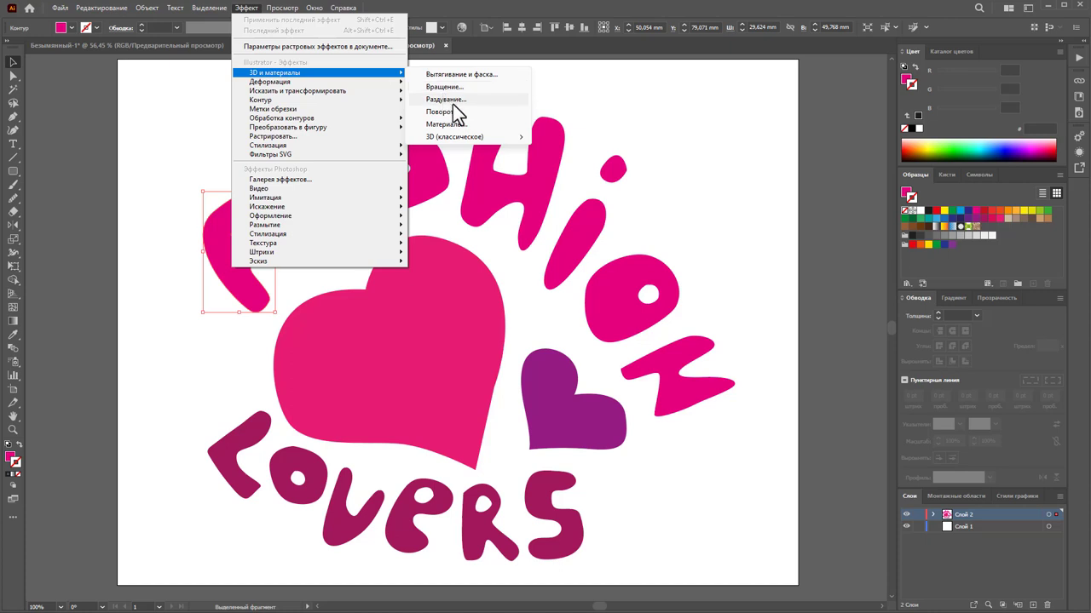
pyautogui.click(461, 99)
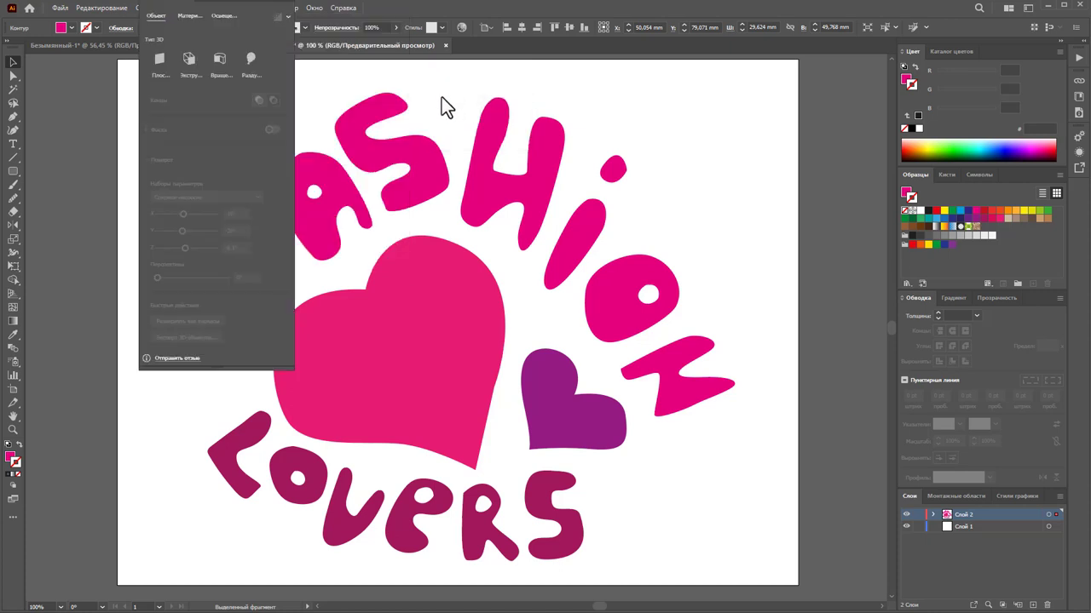
pyautogui.moveTo(247, 8)
pyautogui.mouseDown()
pyautogui.moveTo(810, 69)
pyautogui.moveTo(664, 89)
pyautogui.mouseUp()
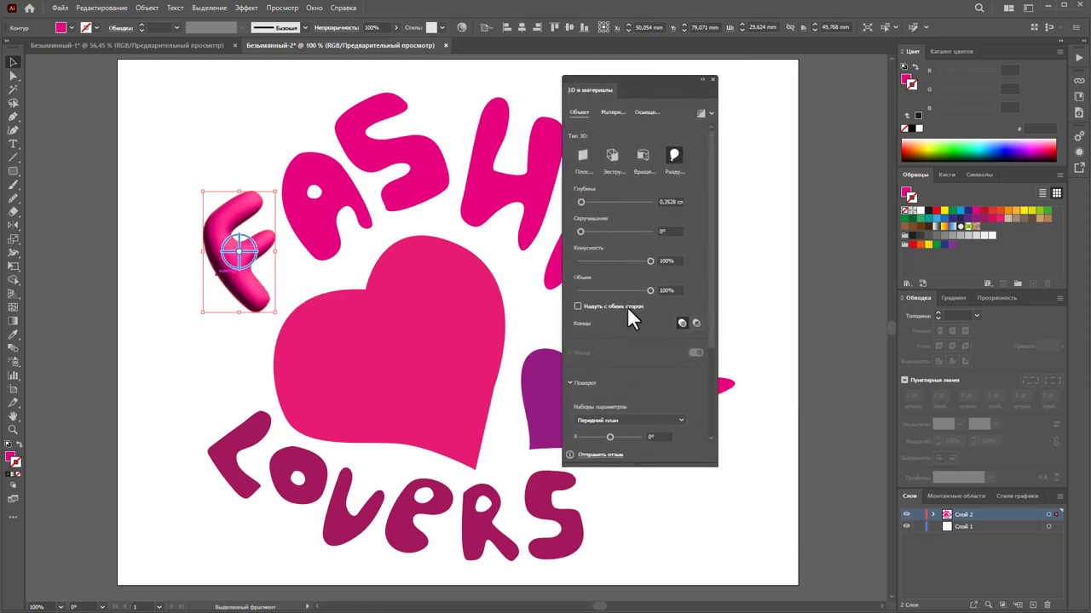
# Turn on a Behind Object shadow for the inflated F, with 0% distance and 125% bounds.
pyautogui.moveTo(661, 80); pyautogui.dragTo(788, 97)
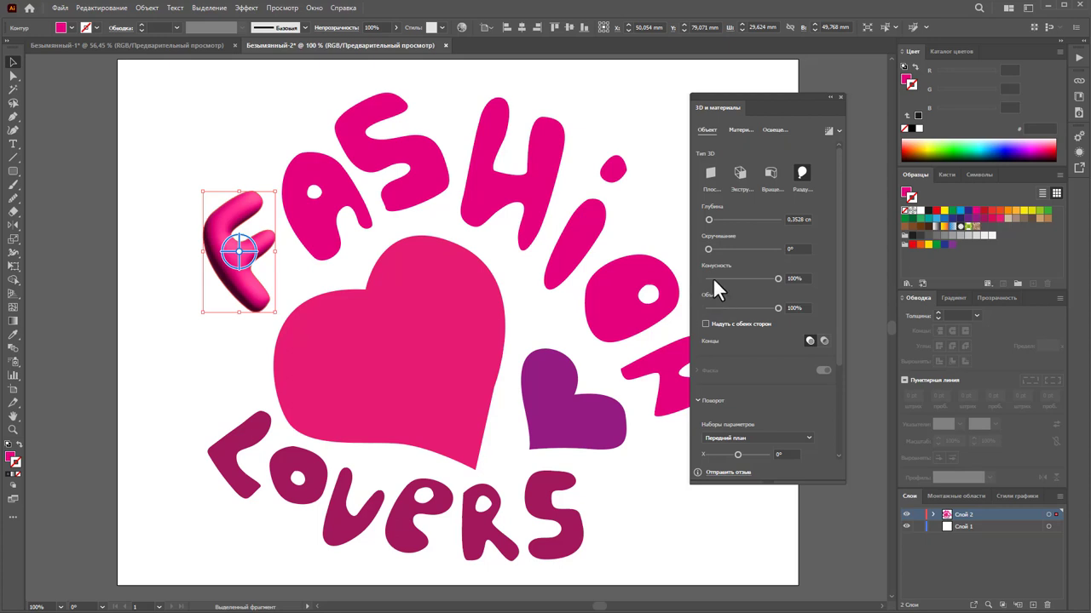
pyautogui.click(739, 130)
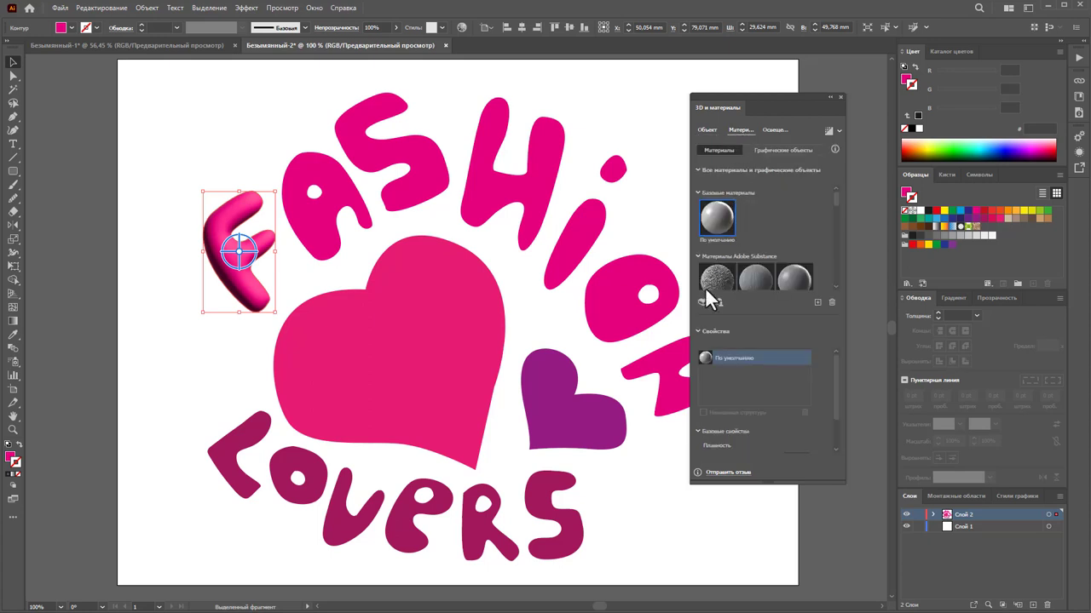
pyautogui.click(771, 130)
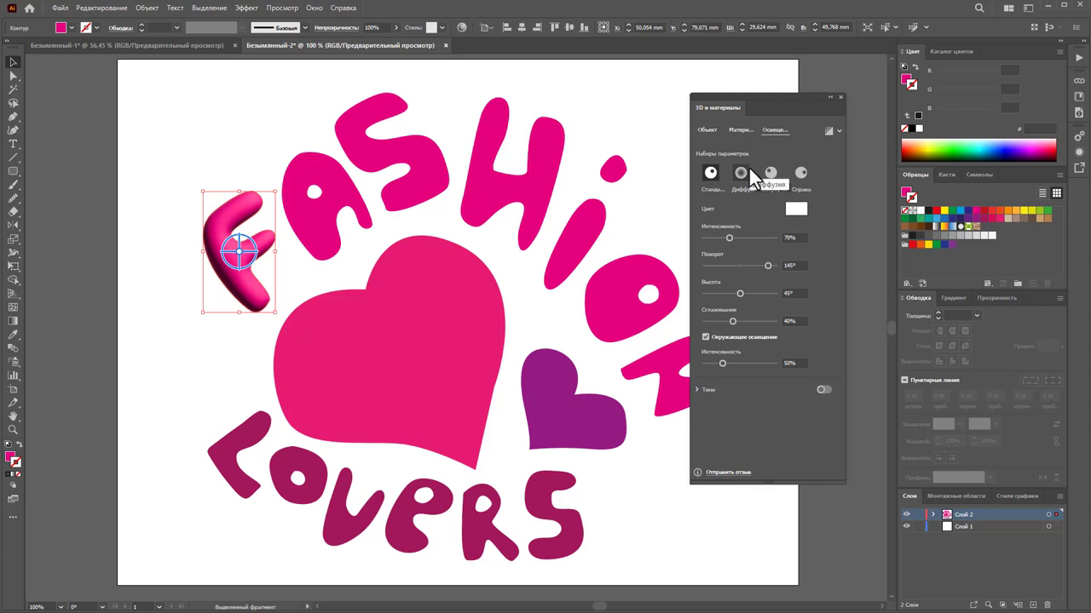
pyautogui.click(824, 390)
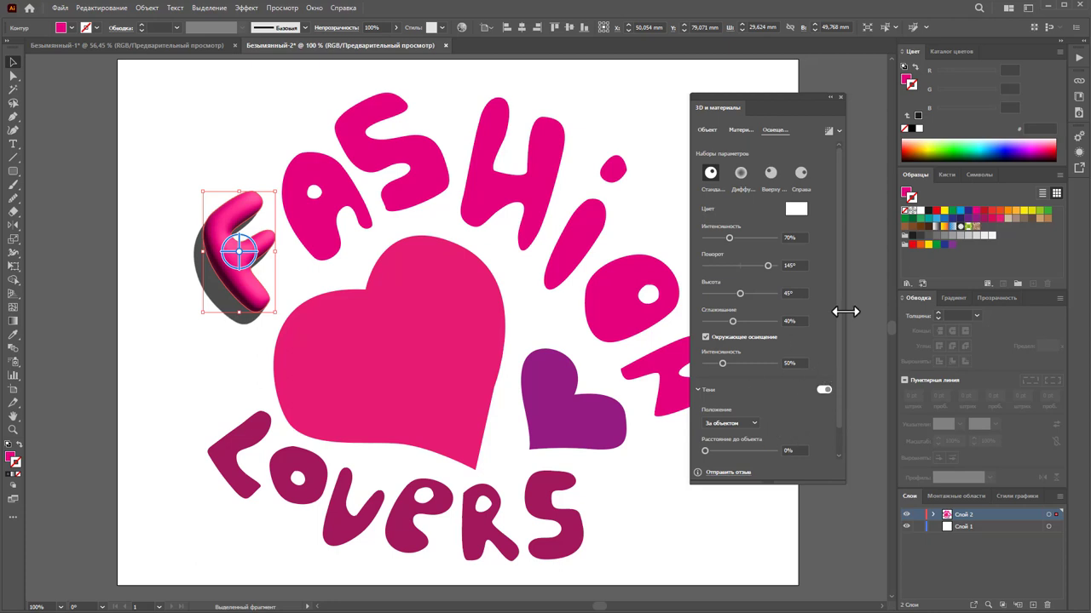
pyautogui.scroll(-1, 810, 375)
pyautogui.click(753, 395)
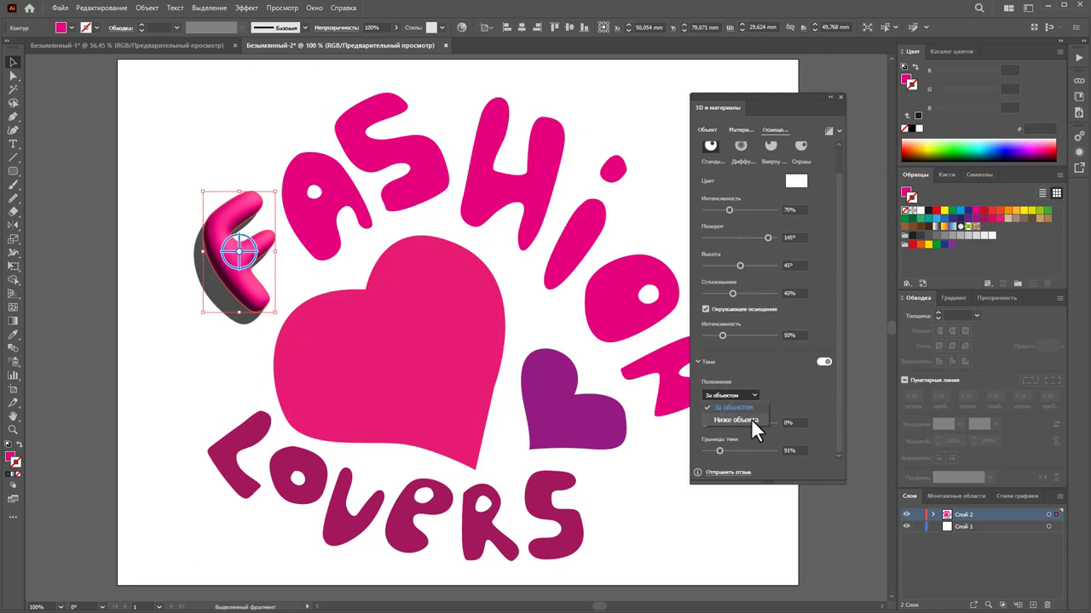
pyautogui.click(750, 419)
pyautogui.click(749, 395)
pyautogui.moveTo(705, 423)
pyautogui.mouseDown()
pyautogui.moveTo(757, 416)
pyautogui.moveTo(711, 421)
pyautogui.moveTo(690, 450)
pyautogui.moveTo(725, 450)
pyautogui.moveTo(705, 422)
pyautogui.mouseUp()
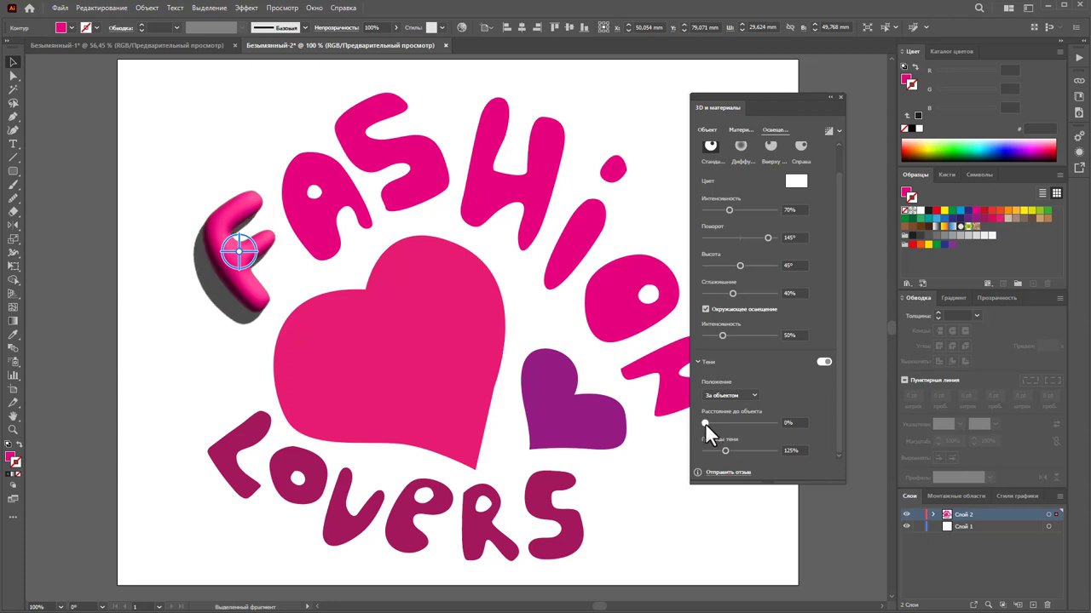
# Set the F's material to roughness 0.35 and metallic 0.61, then deselect it.
pyautogui.click(741, 132)
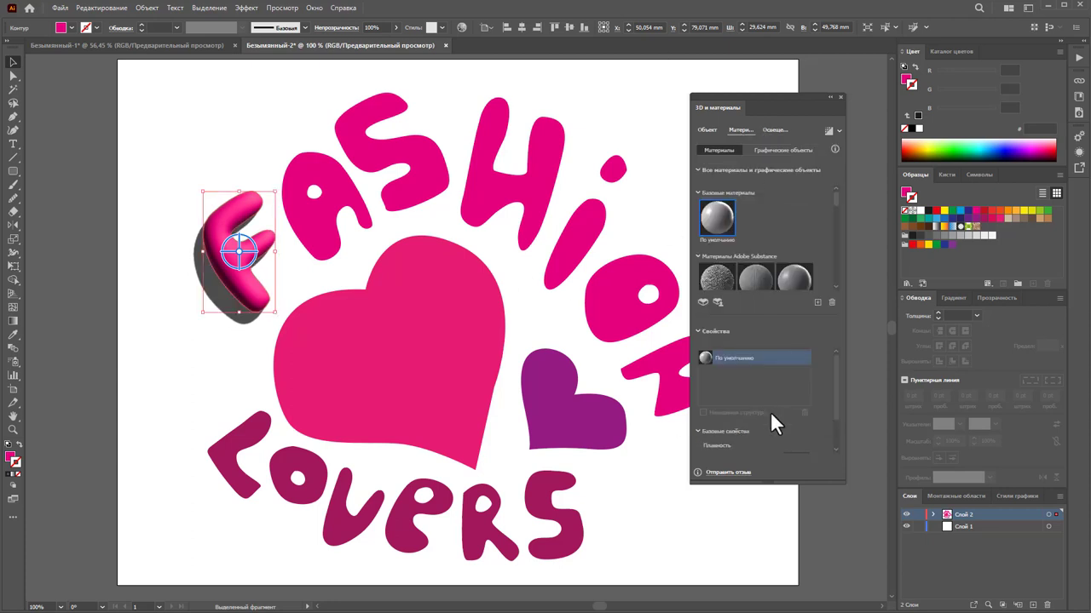
pyautogui.scroll(-2, 770, 411)
pyautogui.moveTo(707, 444); pyautogui.dragTo(713, 444)
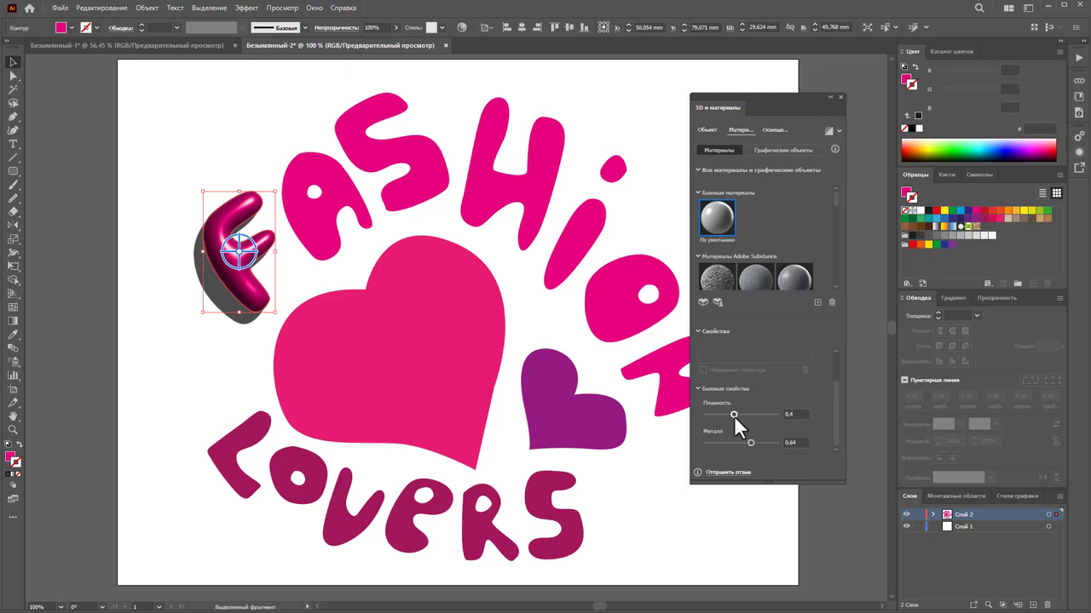
pyautogui.moveTo(734, 414); pyautogui.dragTo(720, 415)
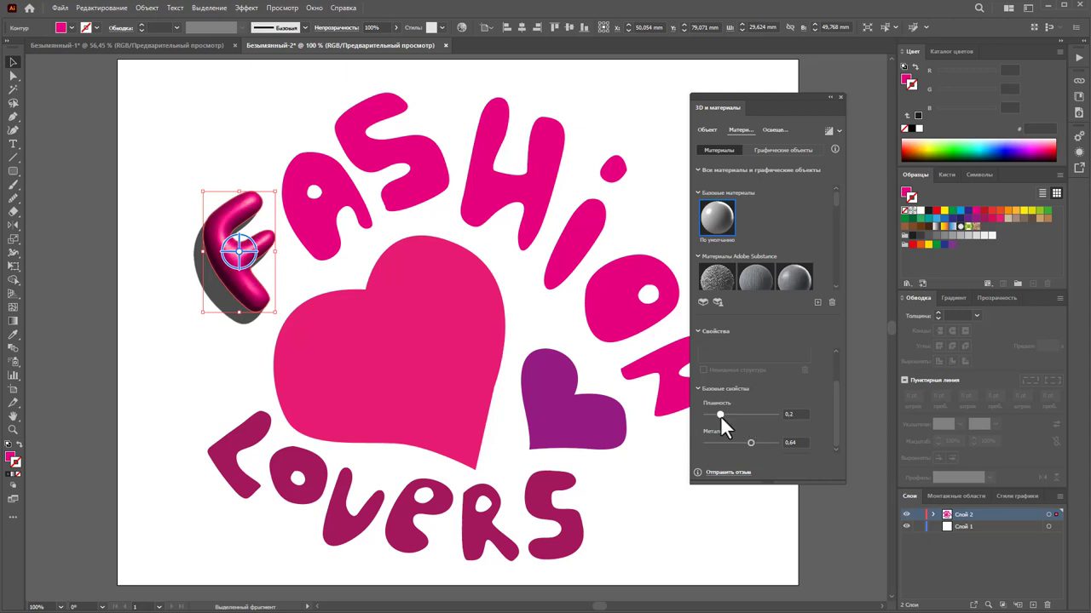
pyautogui.moveTo(711, 415)
pyautogui.mouseDown()
pyautogui.moveTo(730, 415)
pyautogui.moveTo(742, 443)
pyautogui.mouseUp()
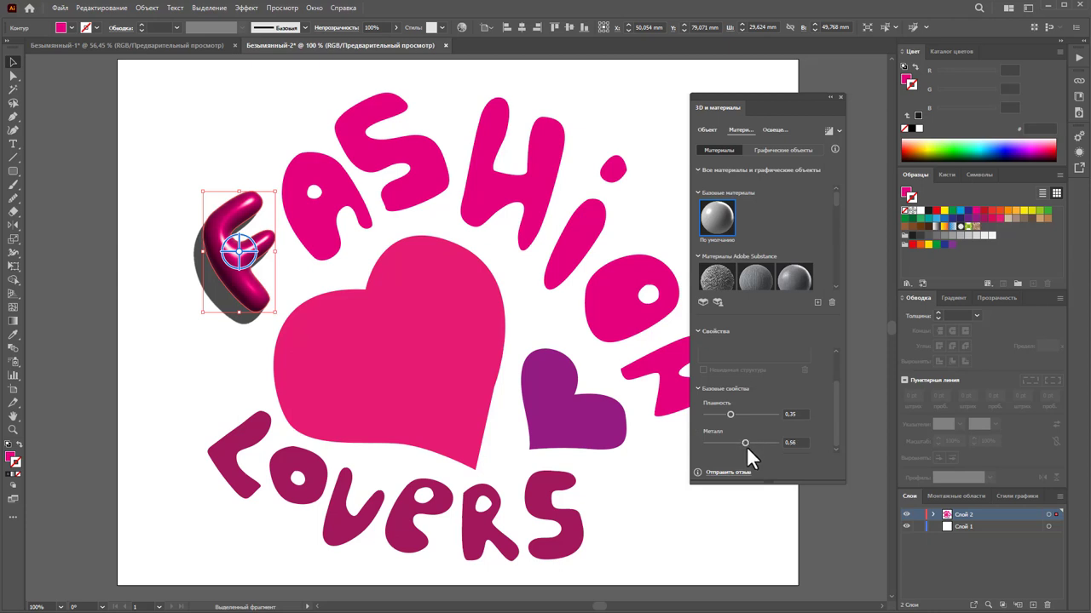
pyautogui.moveTo(739, 442); pyautogui.dragTo(748, 440)
pyautogui.click(731, 508)
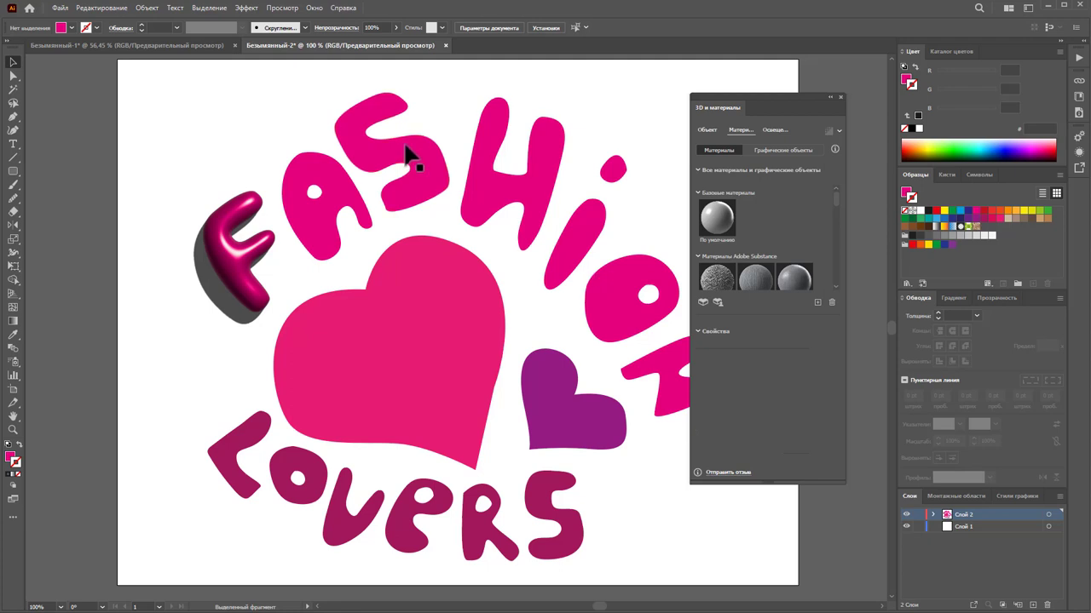
# Select the A, S, H, I, O and N and give them the Inflate 3D object type.
pyautogui.click(397, 218)
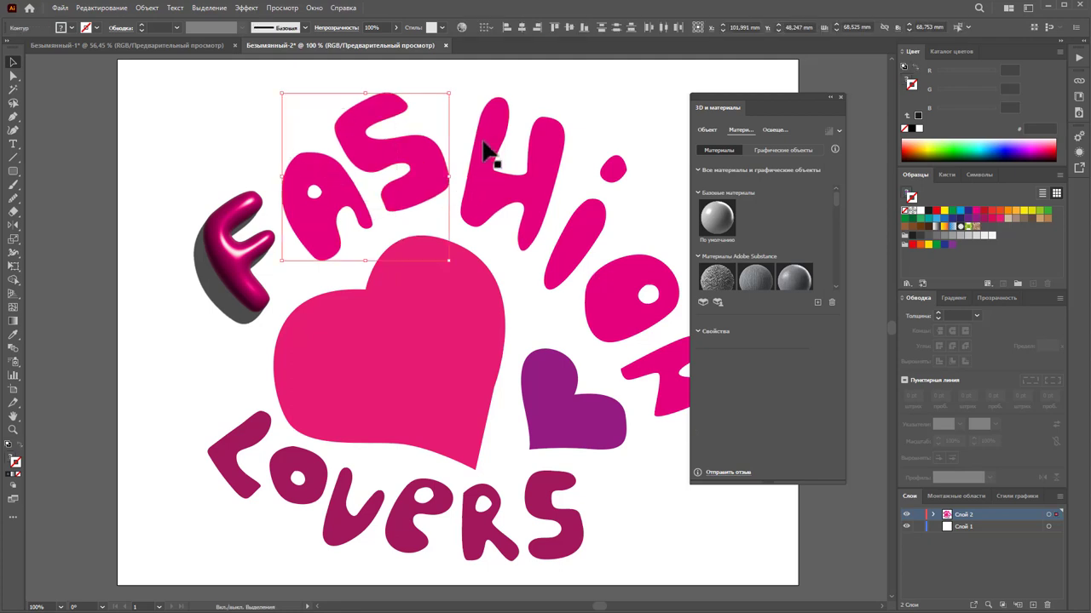
pyautogui.keyDown('shift'); pyautogui.click(640, 338); pyautogui.keyUp('shift')
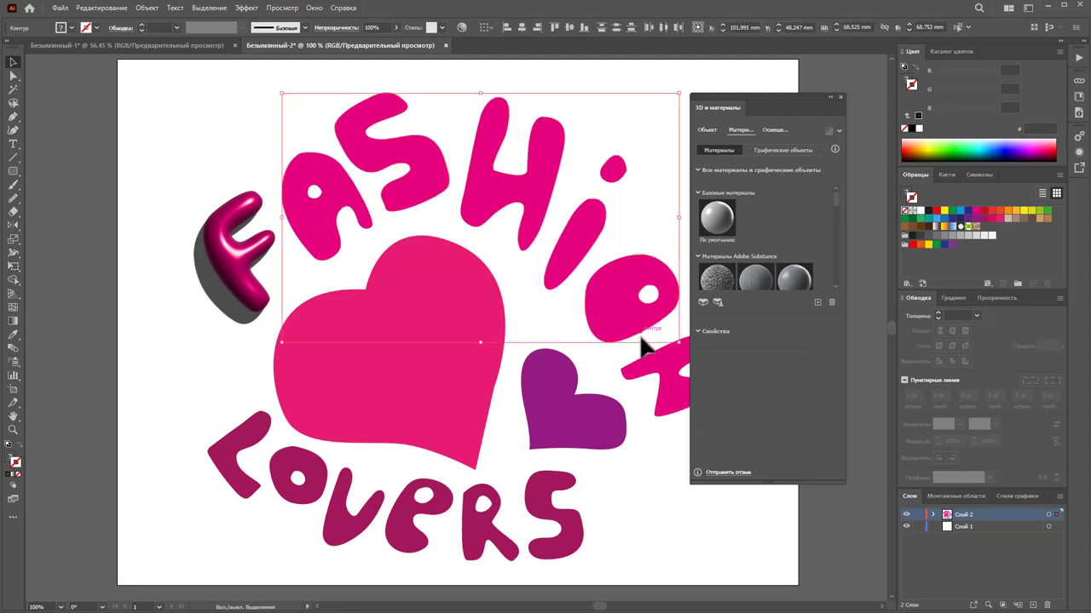
pyautogui.keyDown('shift'); pyautogui.click(669, 388); pyautogui.keyUp('shift')
pyautogui.click(707, 130)
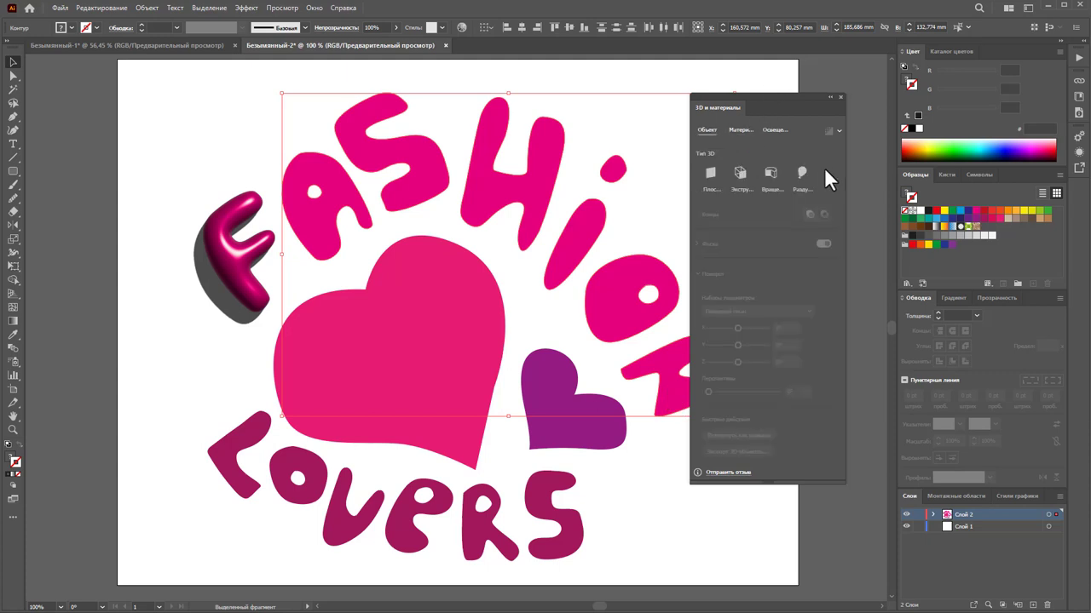
pyautogui.click(802, 171)
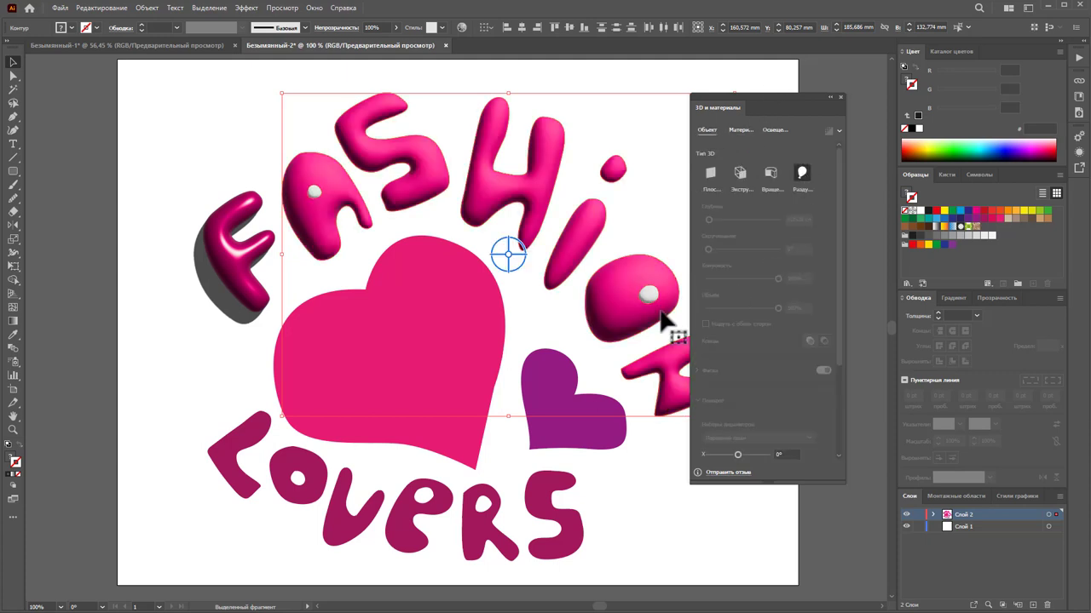
pyautogui.moveTo(787, 104); pyautogui.dragTo(848, 109)
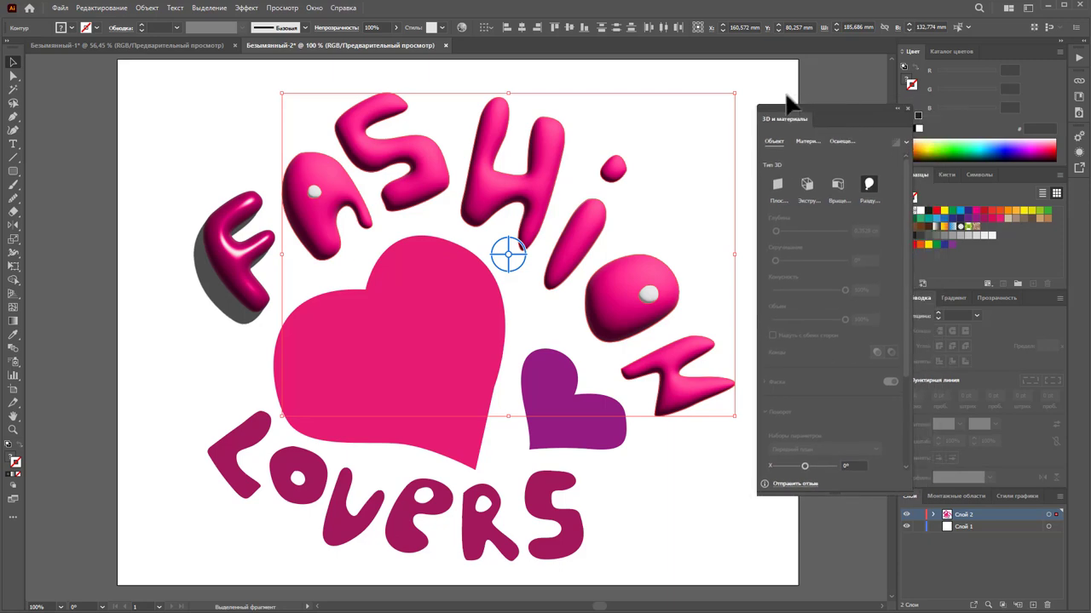
# Undo the Inflate on the ASHION letters and select the FASHION O.
pyautogui.click(681, 195)
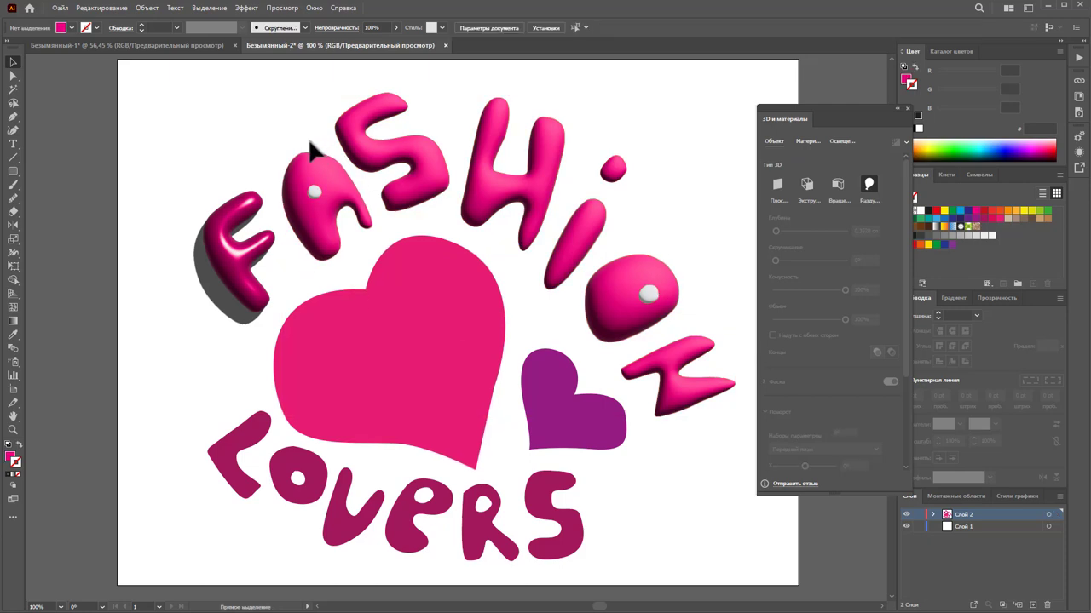
pyautogui.hotkey('ctrl', 'z')
pyautogui.click(670, 256)
pyautogui.click(644, 316)
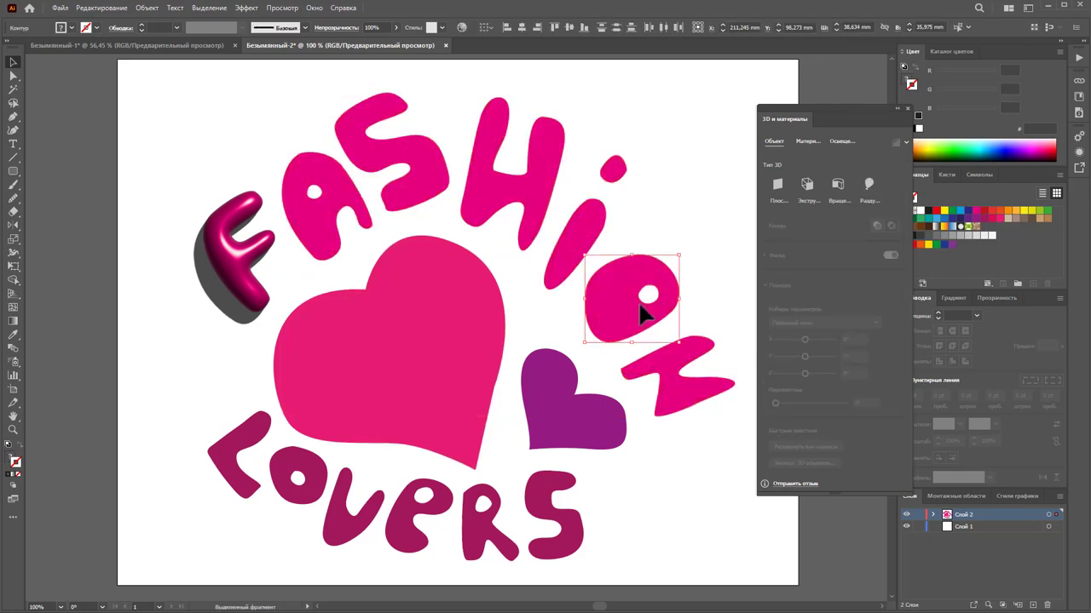
# Reposition the 3D and Materials panel and bring up the Pathfinder panel from Window.
pyautogui.click(314, 8)
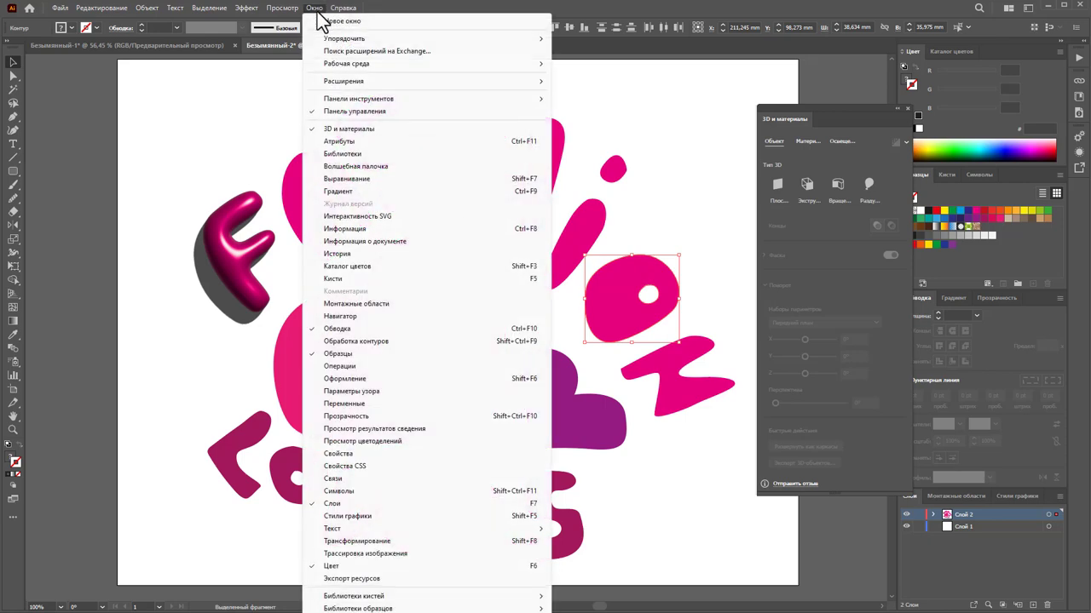
pyautogui.click(379, 341)
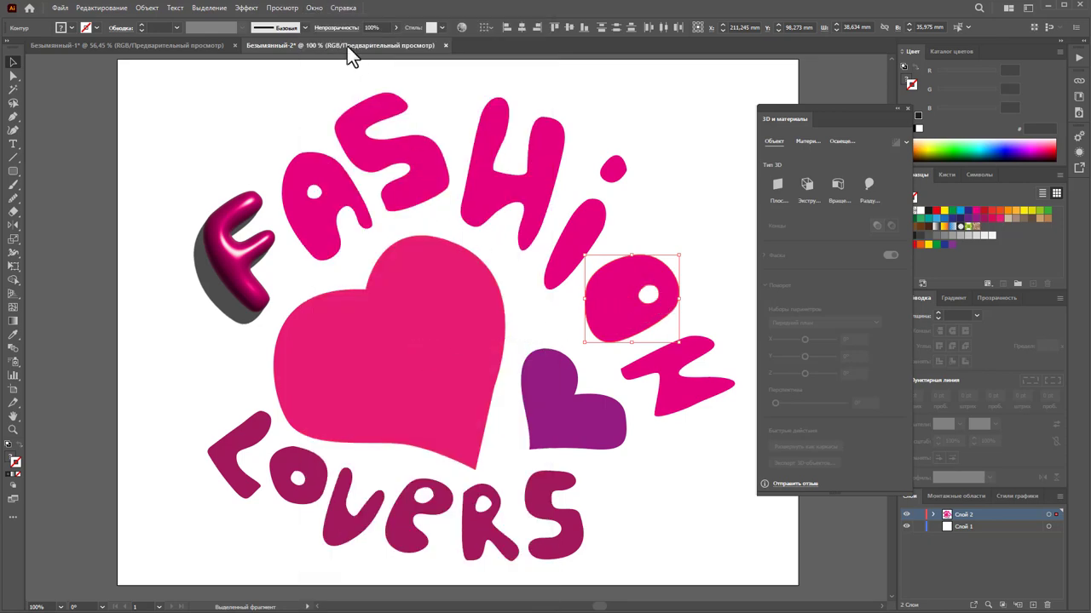
pyautogui.moveTo(842, 119); pyautogui.dragTo(828, 75)
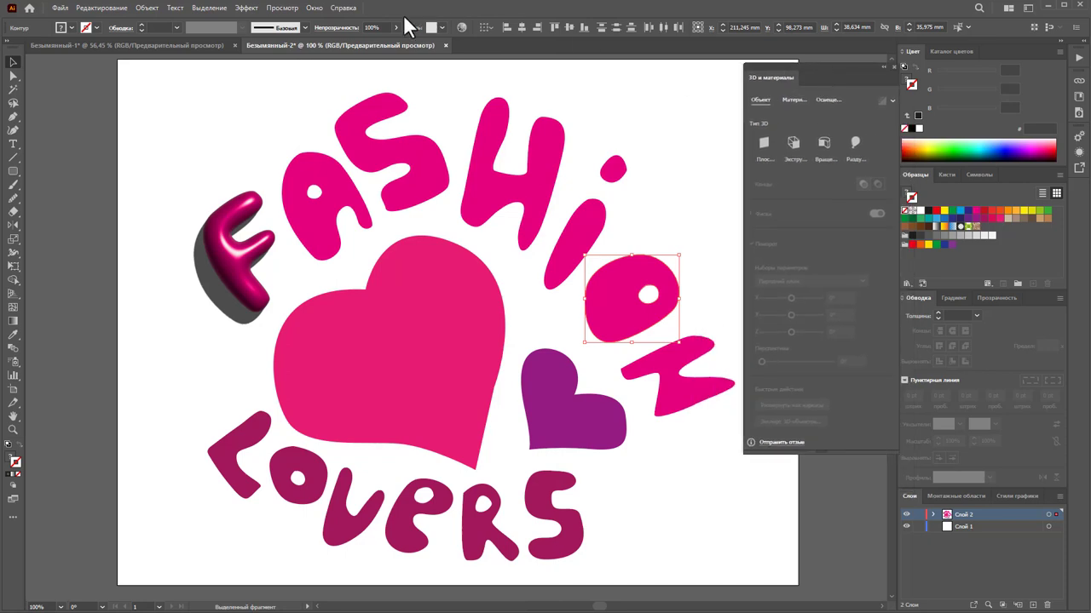
pyautogui.click(308, 9)
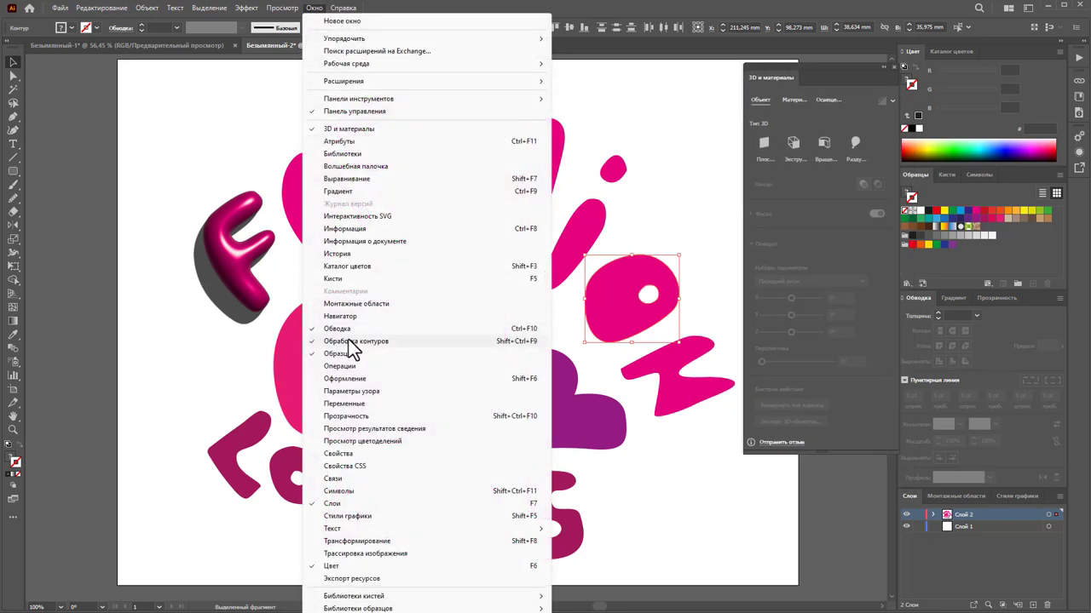
pyautogui.click(716, 80)
pyautogui.moveTo(873, 83); pyautogui.dragTo(824, 67)
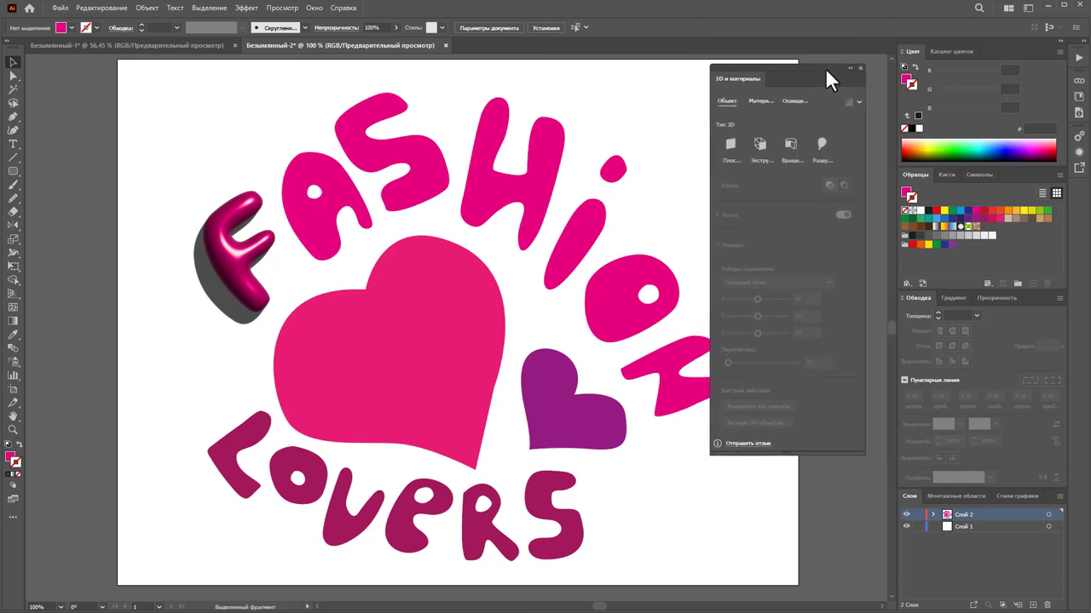
pyautogui.click(316, 8)
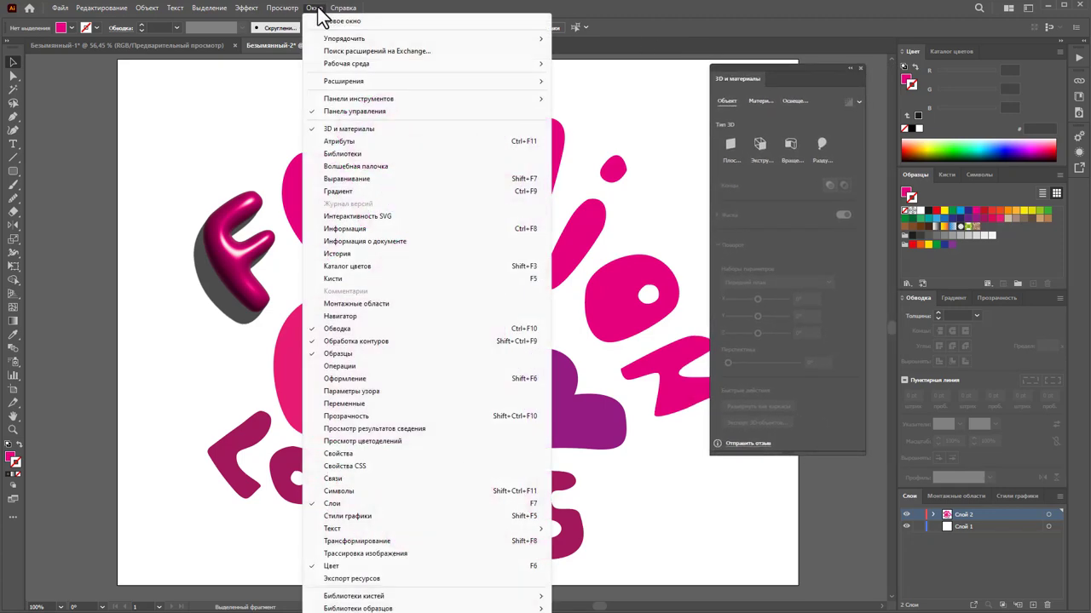
pyautogui.click(351, 341)
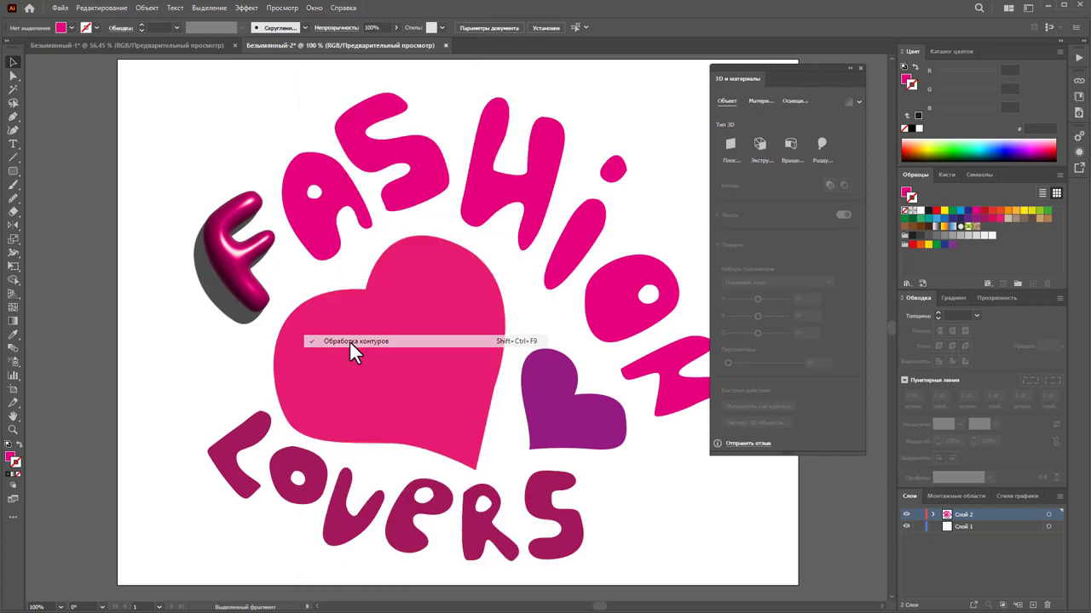
pyautogui.click(315, 8)
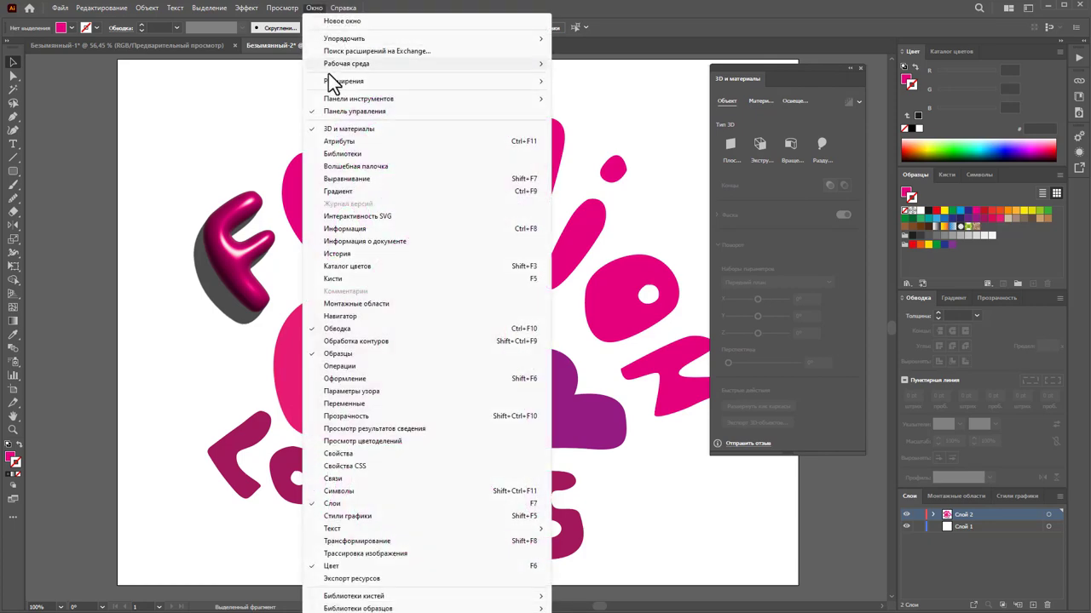
pyautogui.click(368, 341)
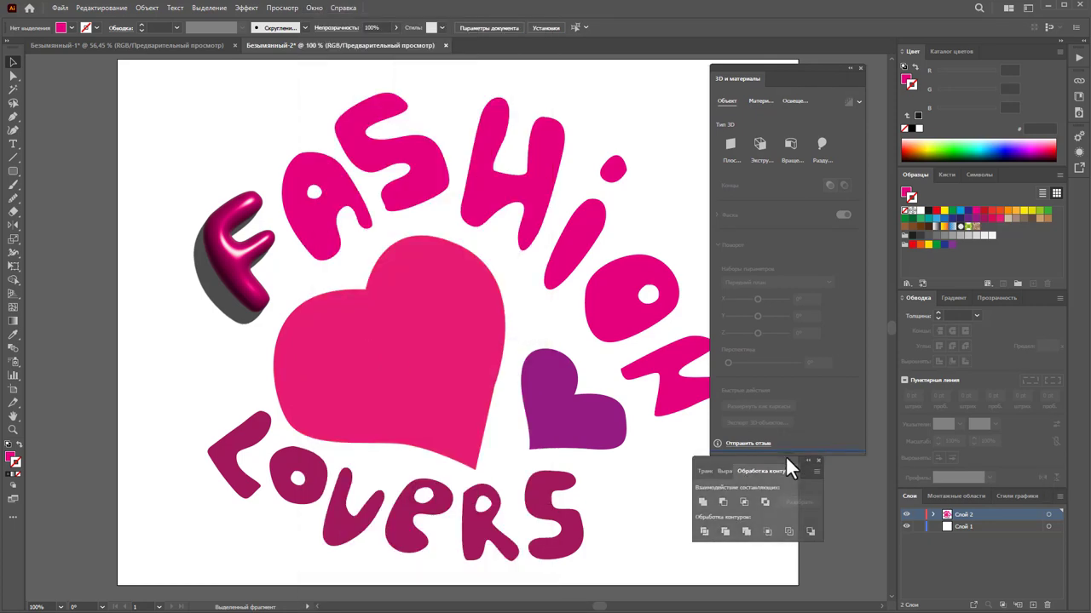
# Divide and ungroup the FASHION A, deleting its leftover inner piece.
pyautogui.moveTo(785, 456); pyautogui.dragTo(795, 474)
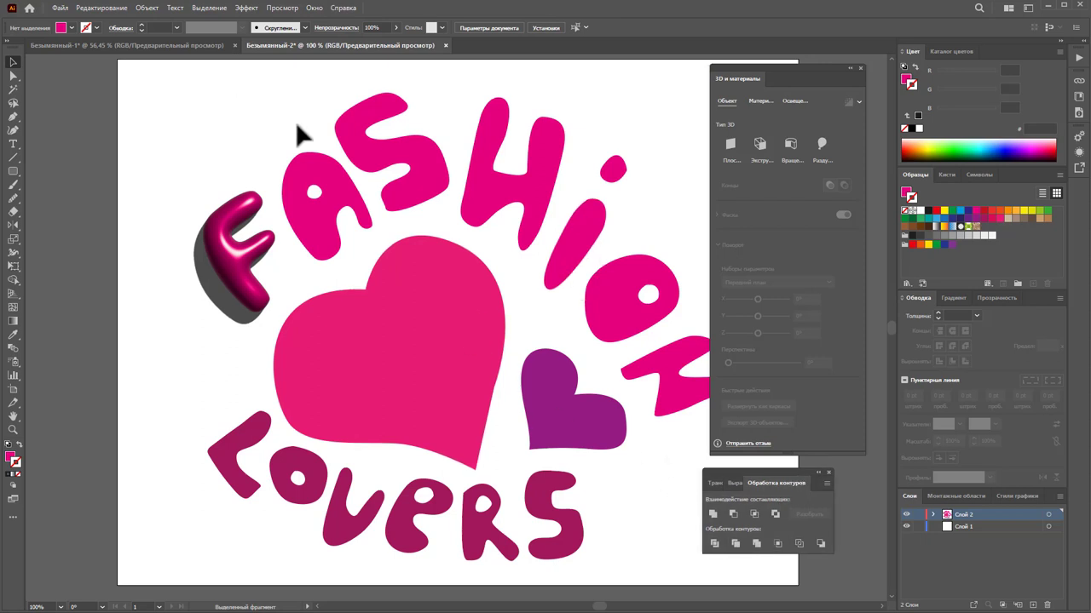
pyautogui.moveTo(267, 131); pyautogui.dragTo(322, 215)
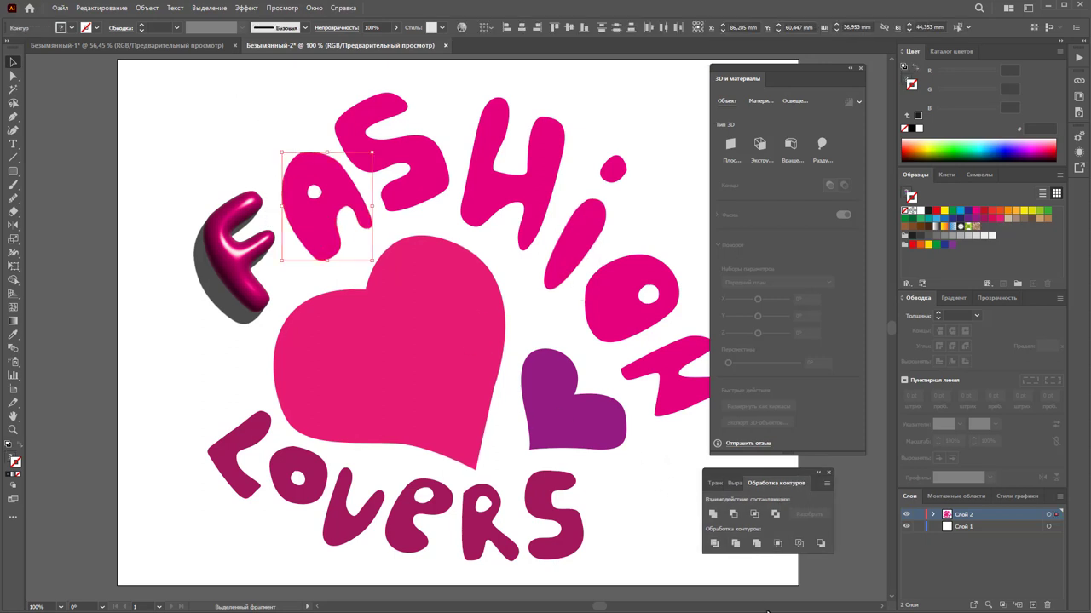
pyautogui.click(714, 544)
pyautogui.rightClick(325, 197)
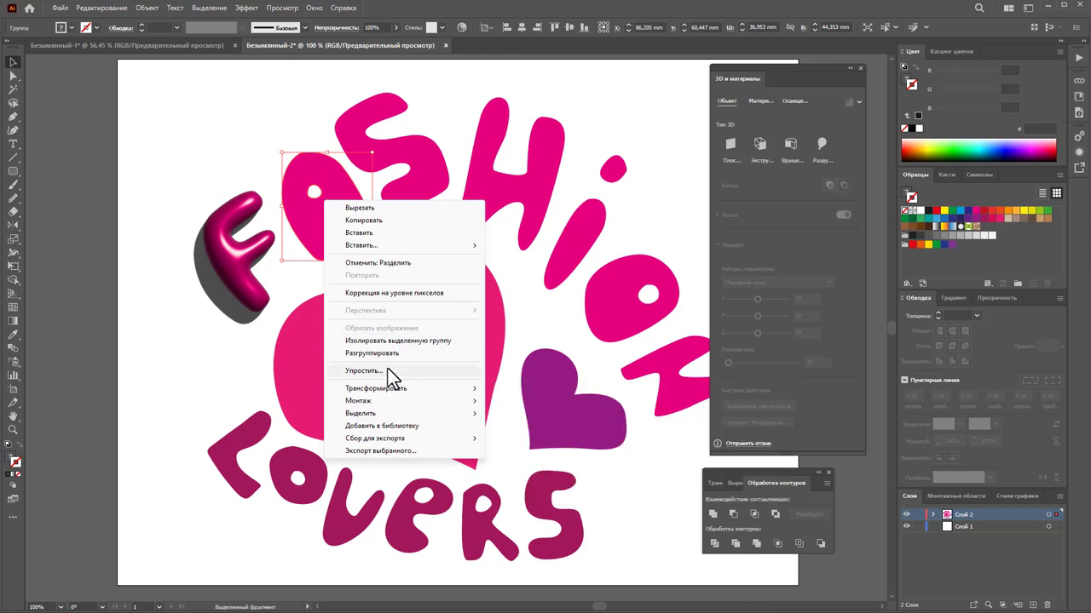
pyautogui.click(383, 354)
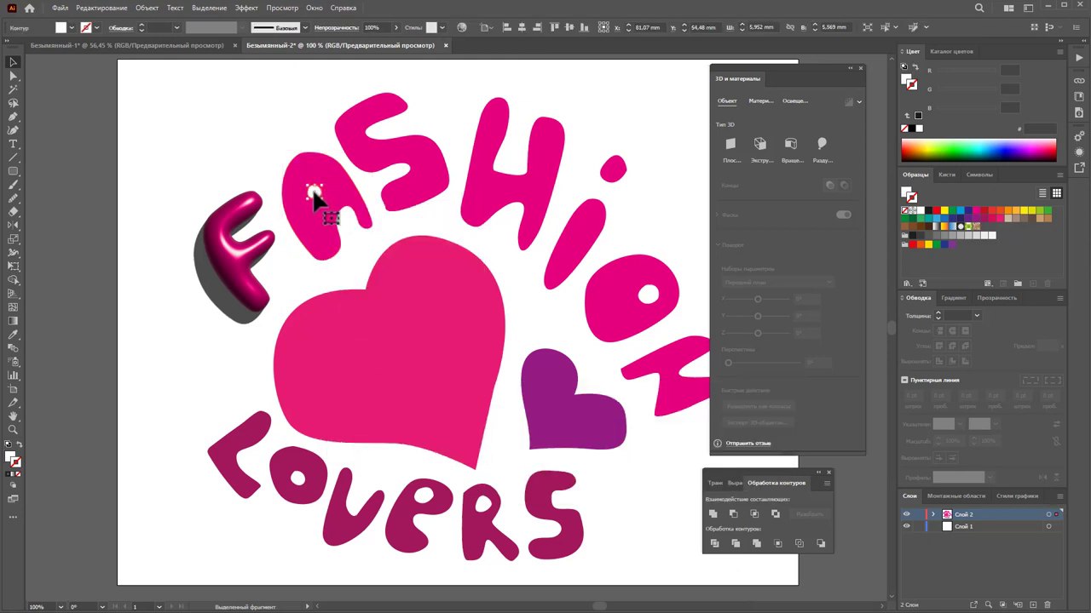
pyautogui.moveTo(313, 199); pyautogui.dragTo(241, 134)
pyautogui.press('Delete')
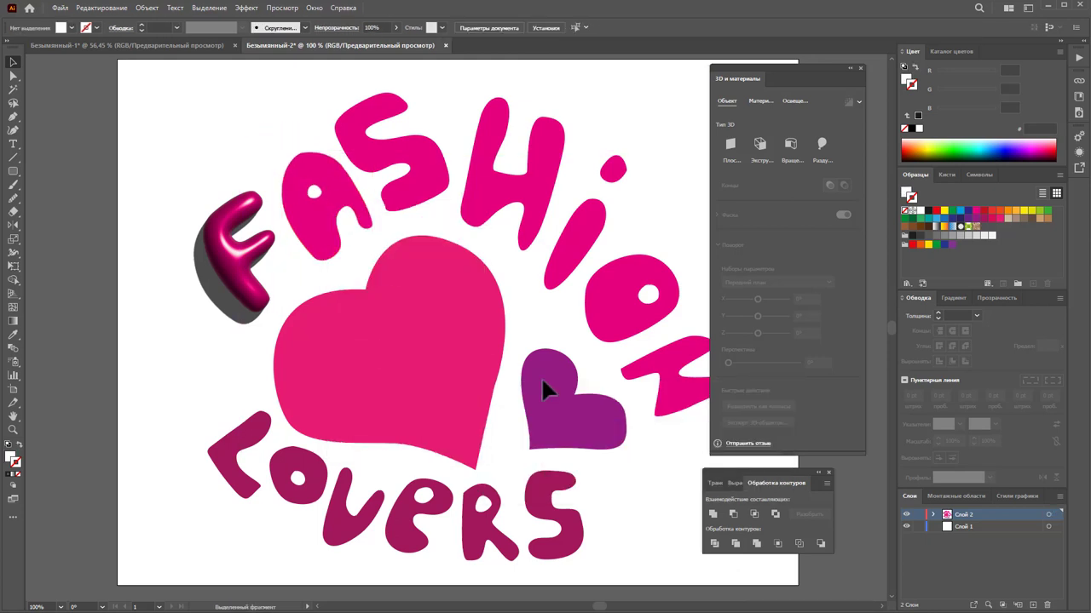
# Divide the FASHION O with Pathfinder and ungroup its pieces.
pyautogui.click(633, 311)
pyautogui.rightClick(635, 330)
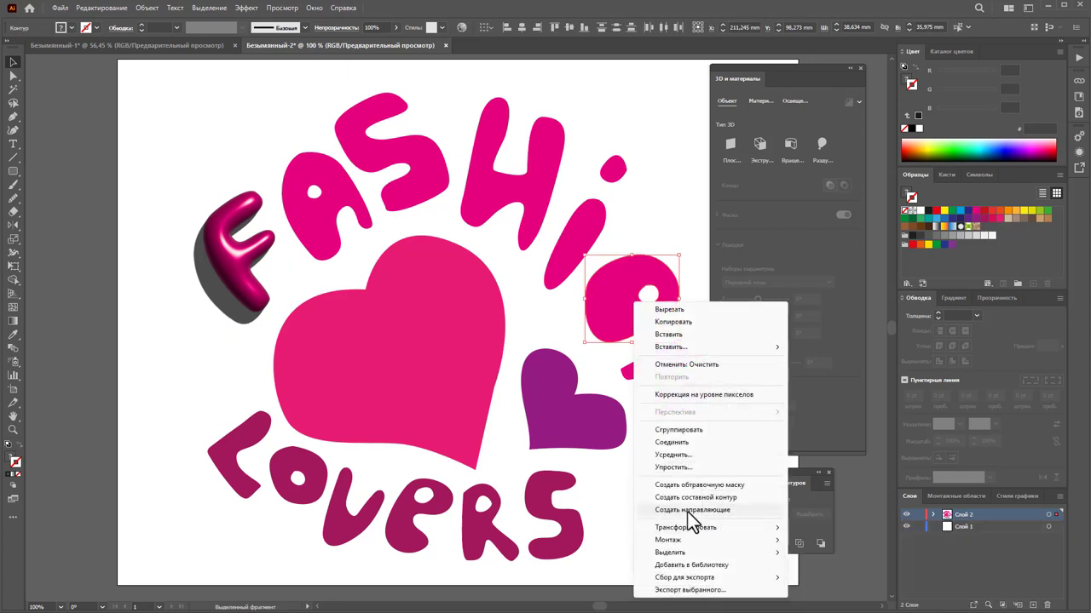
pyautogui.click(860, 528)
pyautogui.click(643, 328)
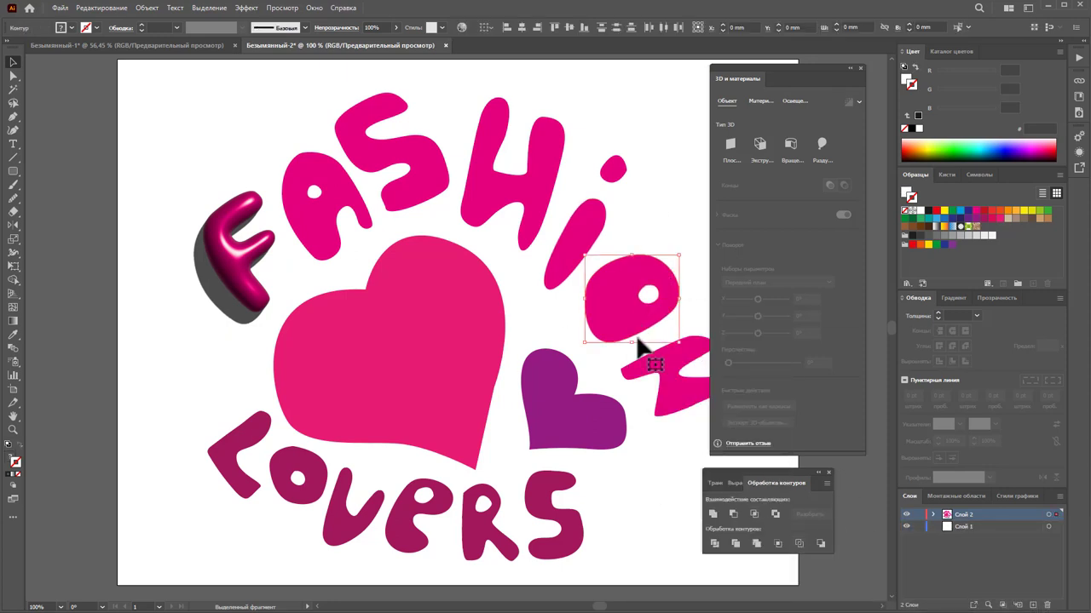
pyautogui.click(714, 544)
pyautogui.rightClick(643, 300)
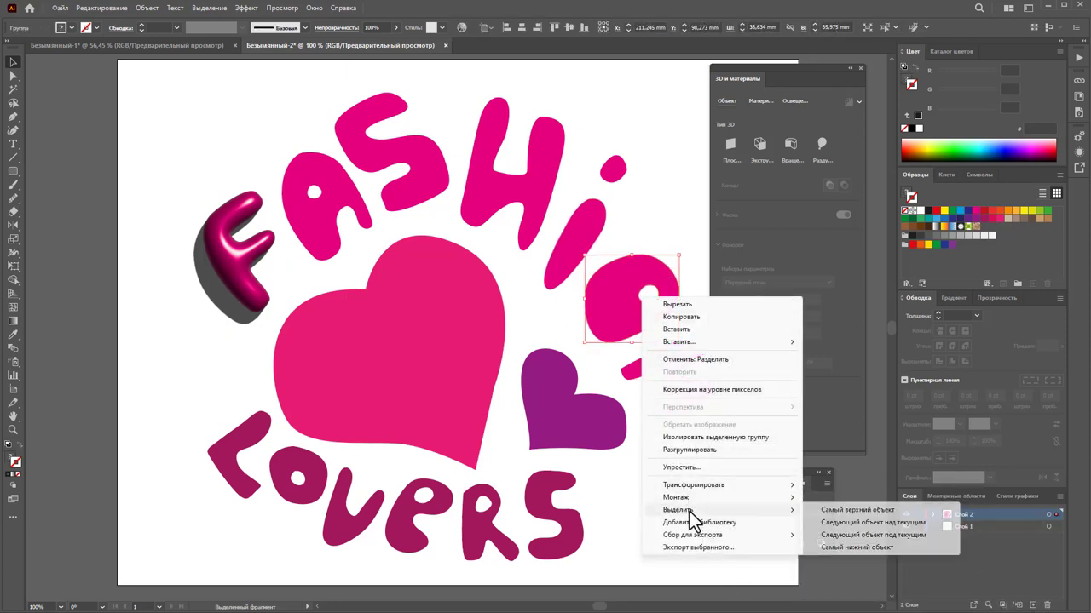
pyautogui.click(689, 450)
# Check the A's pieces, then divide and ungroup the O of LOVERS.
pyautogui.click(690, 224)
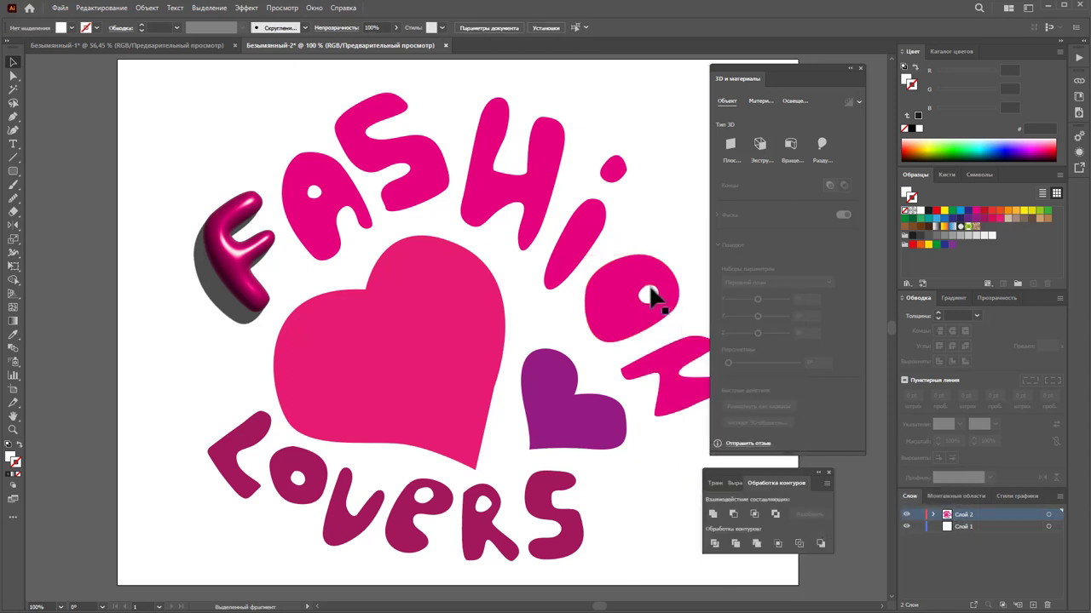
pyautogui.moveTo(328, 214)
pyautogui.mouseDown()
pyautogui.moveTo(164, 269)
pyautogui.moveTo(92, 219)
pyautogui.mouseUp()
pyautogui.hotkey('ctrl', 'z')
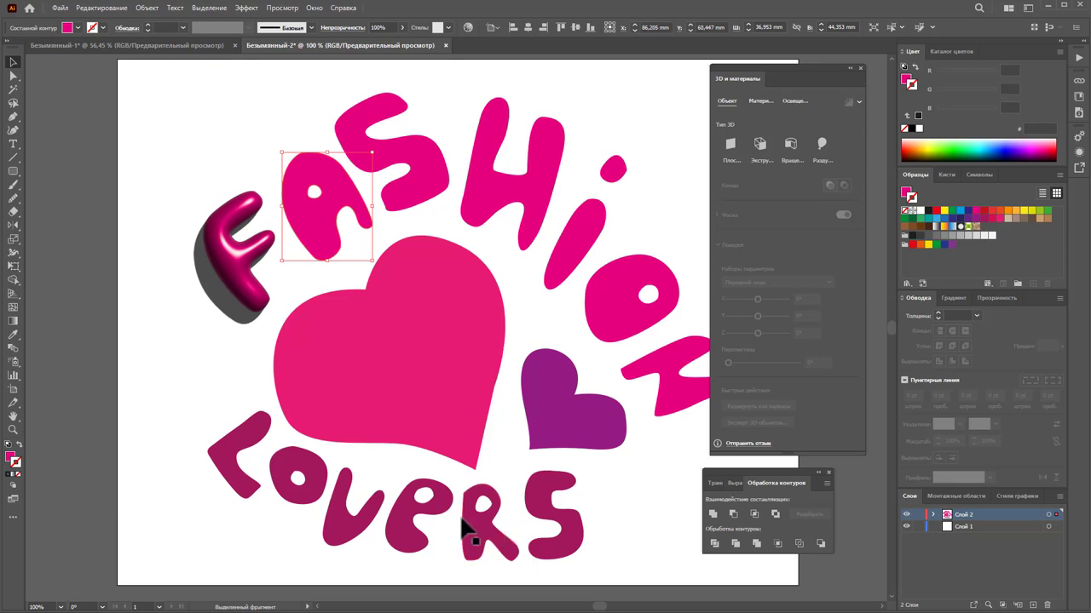
pyautogui.click(309, 501)
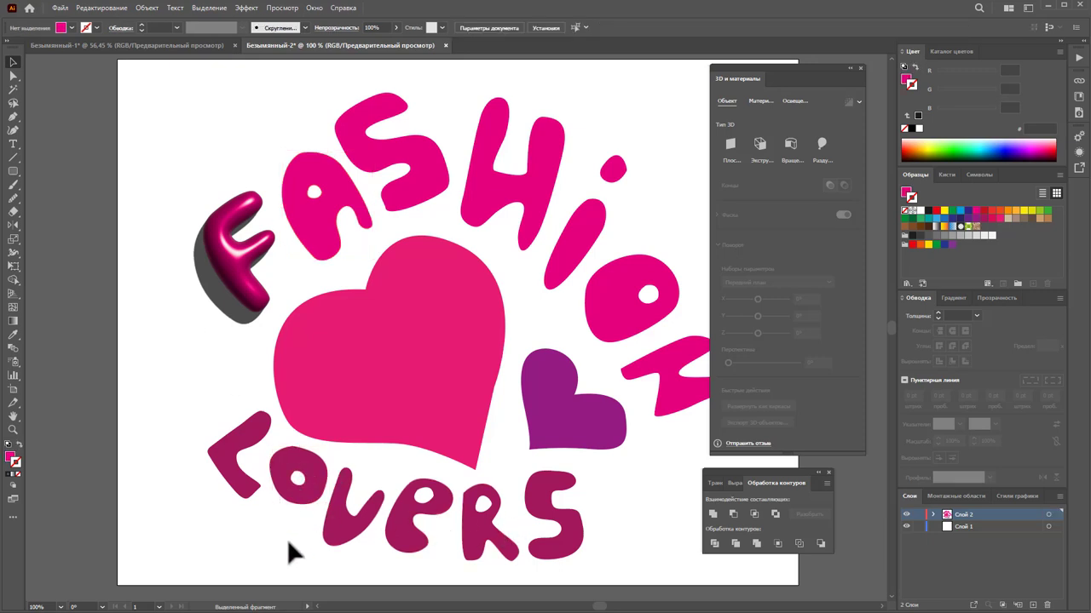
pyautogui.moveTo(331, 481); pyautogui.dragTo(102, 450)
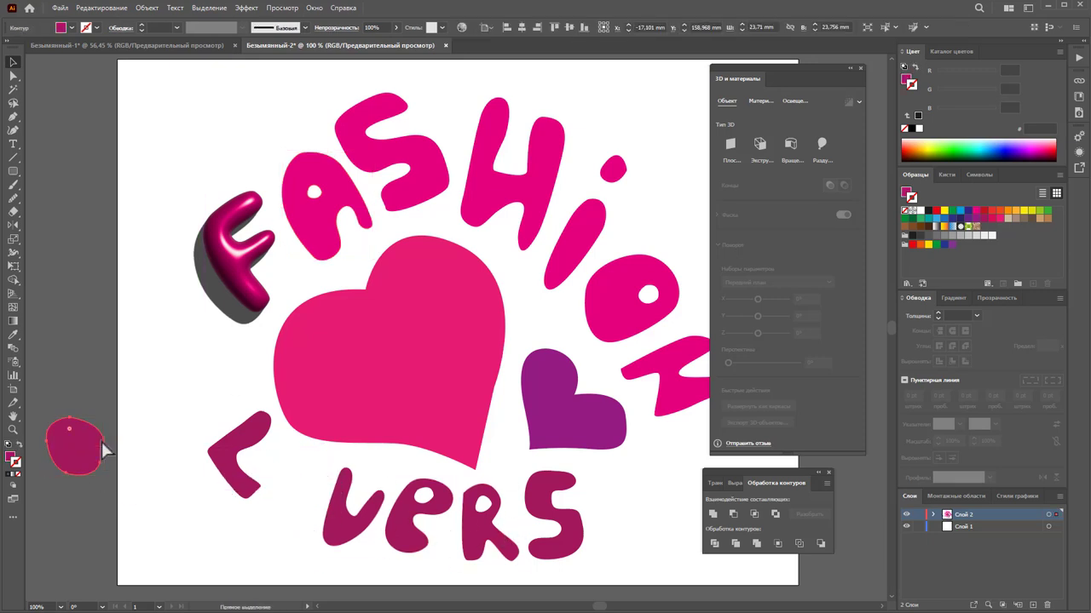
pyautogui.hotkey('ctrl', 'z')
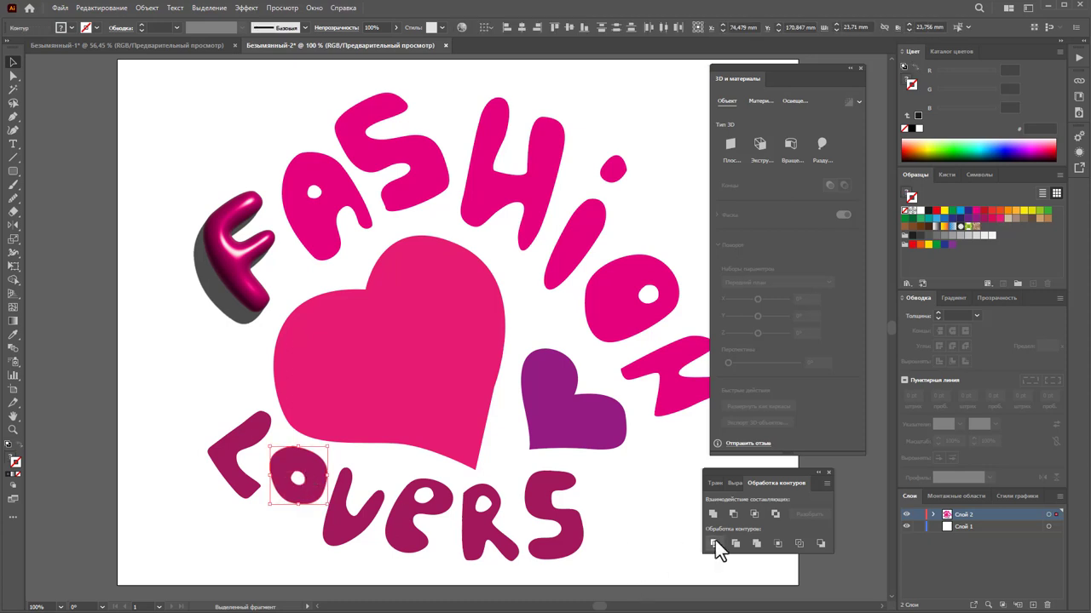
pyautogui.click(714, 543)
pyautogui.rightClick(311, 475)
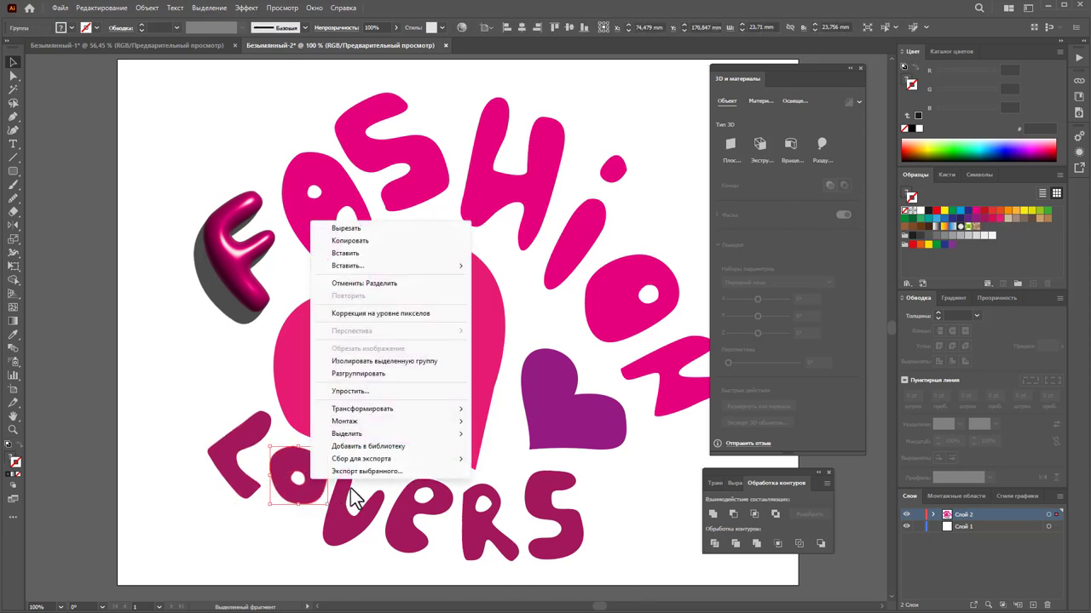
pyautogui.click(367, 392)
# Divide the E of LOVERS with Pathfinder and ungroup its pieces.
pyautogui.click(297, 478)
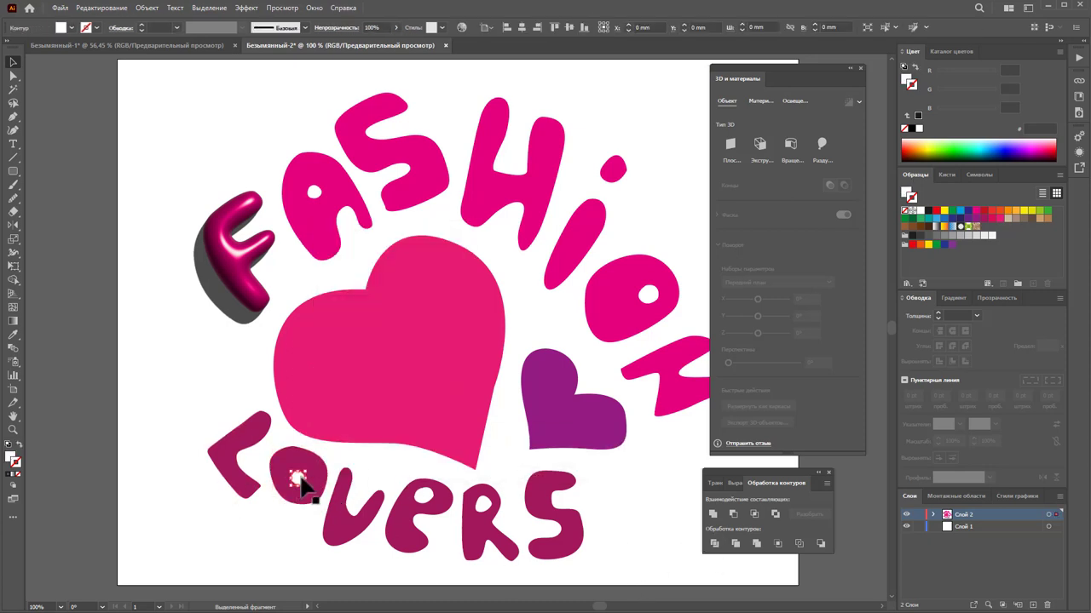
pyautogui.click(416, 512)
pyautogui.click(714, 544)
pyautogui.rightClick(426, 501)
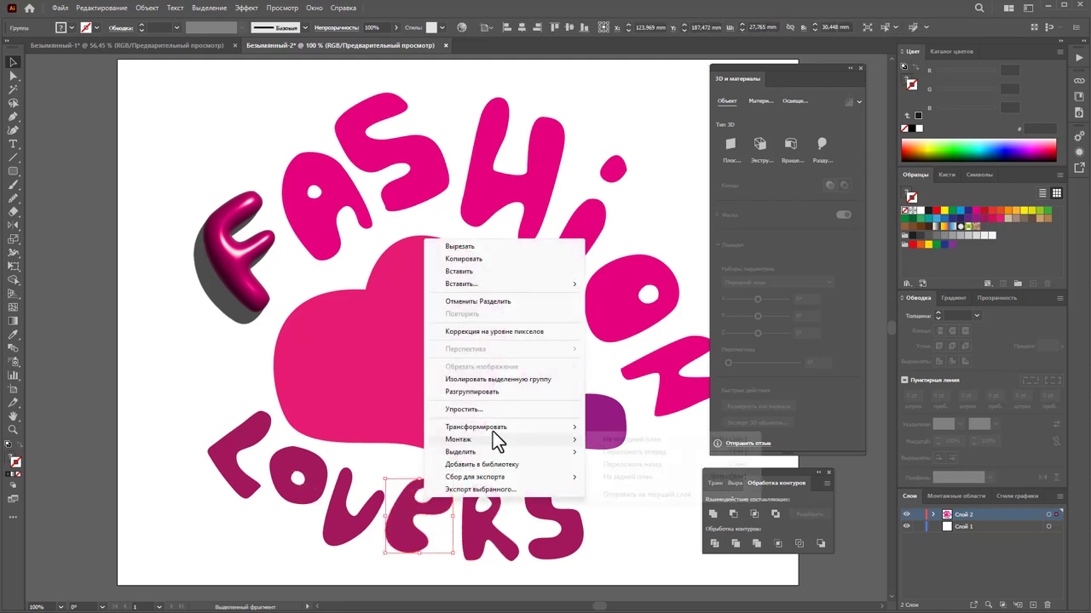
pyautogui.click(716, 545)
pyautogui.rightClick(426, 522)
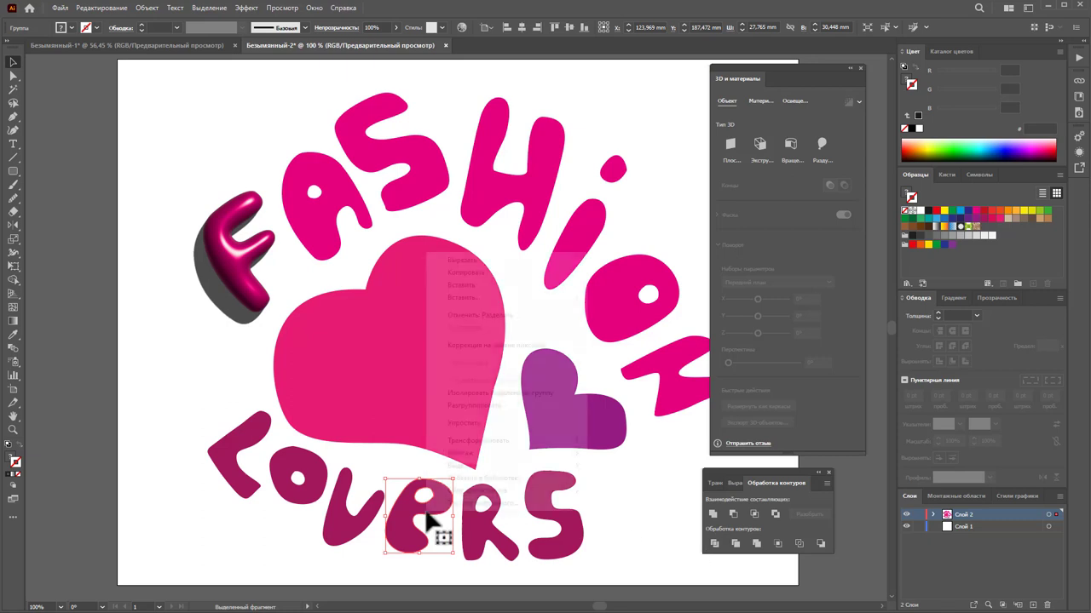
pyautogui.click(477, 406)
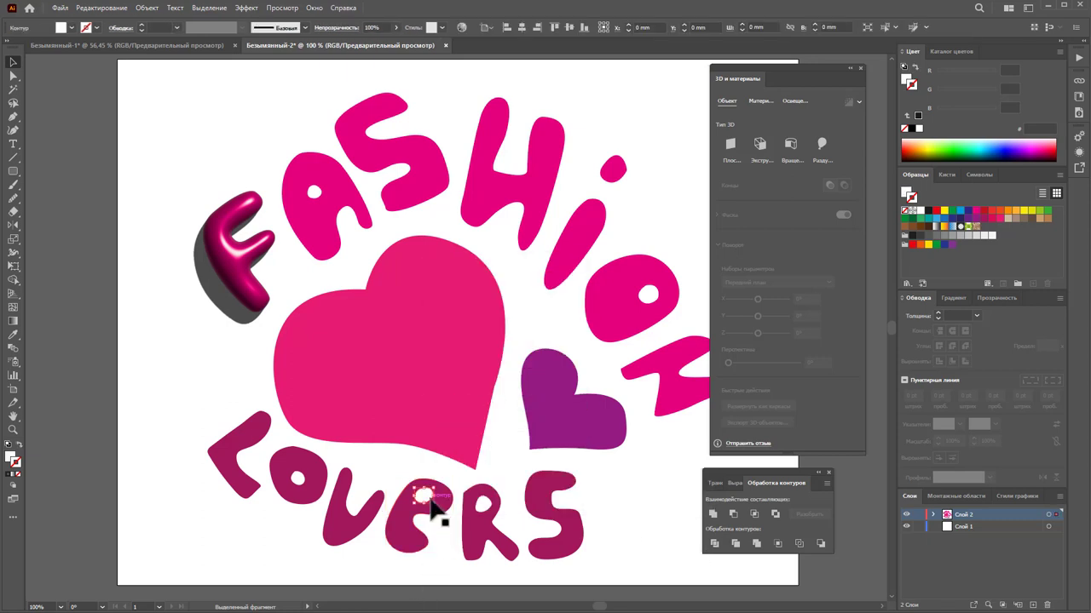
# Divide and ungroup the R of LOVERS, then clear the selection.
pyautogui.click(483, 516)
pyautogui.click(713, 543)
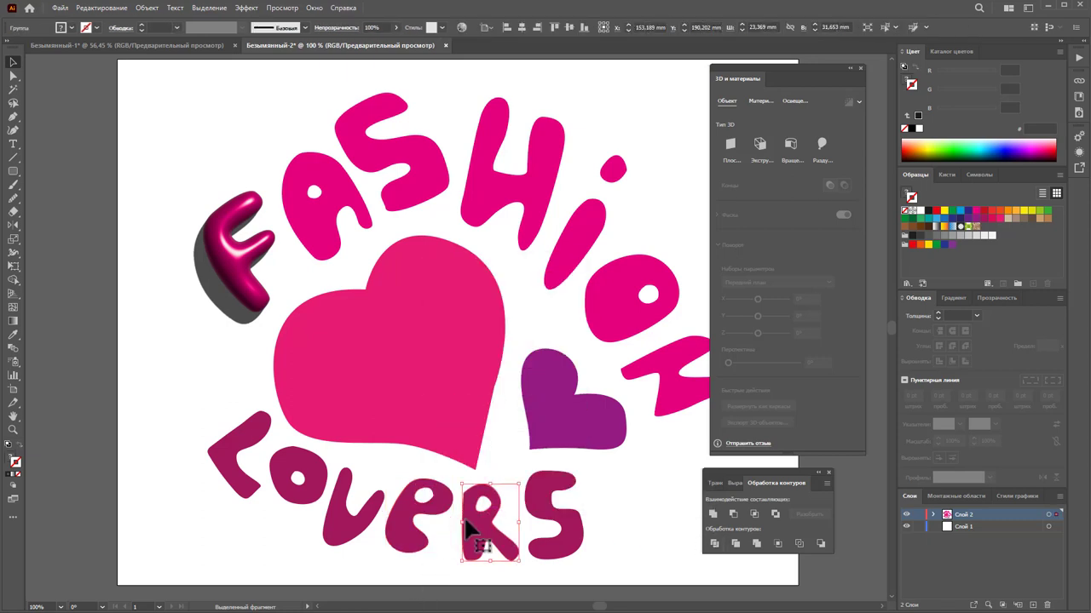
pyautogui.rightClick(501, 518)
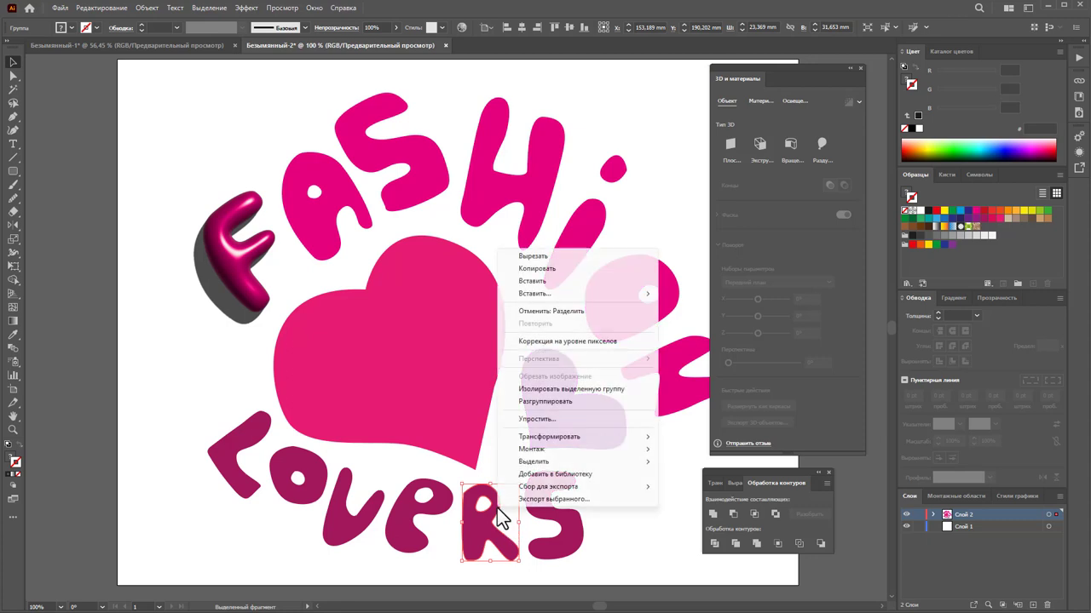
pyautogui.click(545, 401)
pyautogui.click(601, 513)
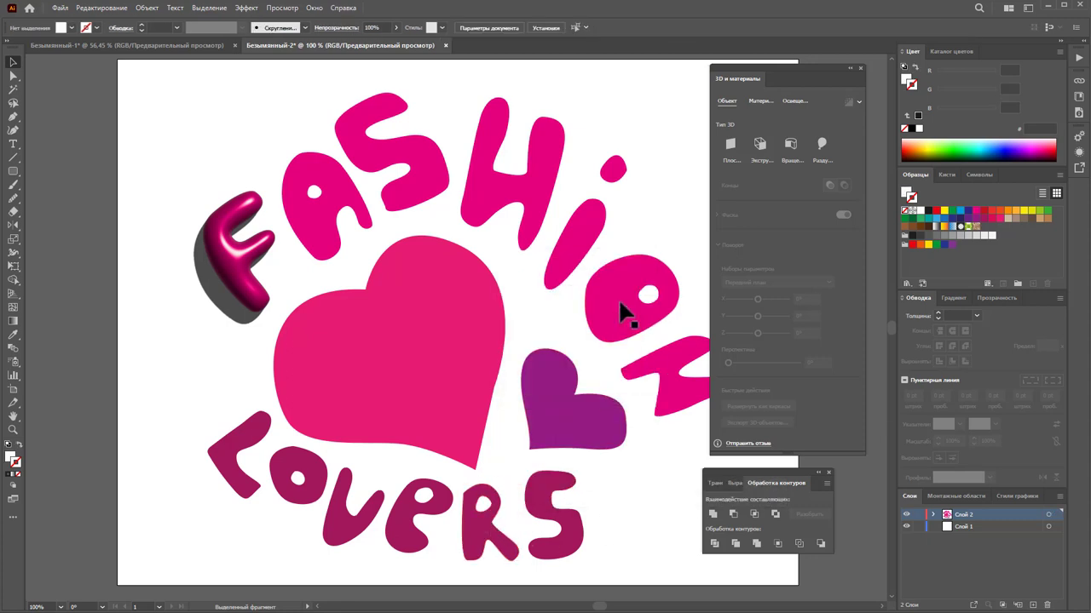
# Select the ASHION letters, leaving the small purple heart out of the selection.
pyautogui.moveTo(294, 107); pyautogui.dragTo(432, 182)
pyautogui.moveTo(527, 104)
pyautogui.mouseDown()
pyautogui.moveTo(582, 172)
pyautogui.moveTo(688, 365)
pyautogui.mouseUp()
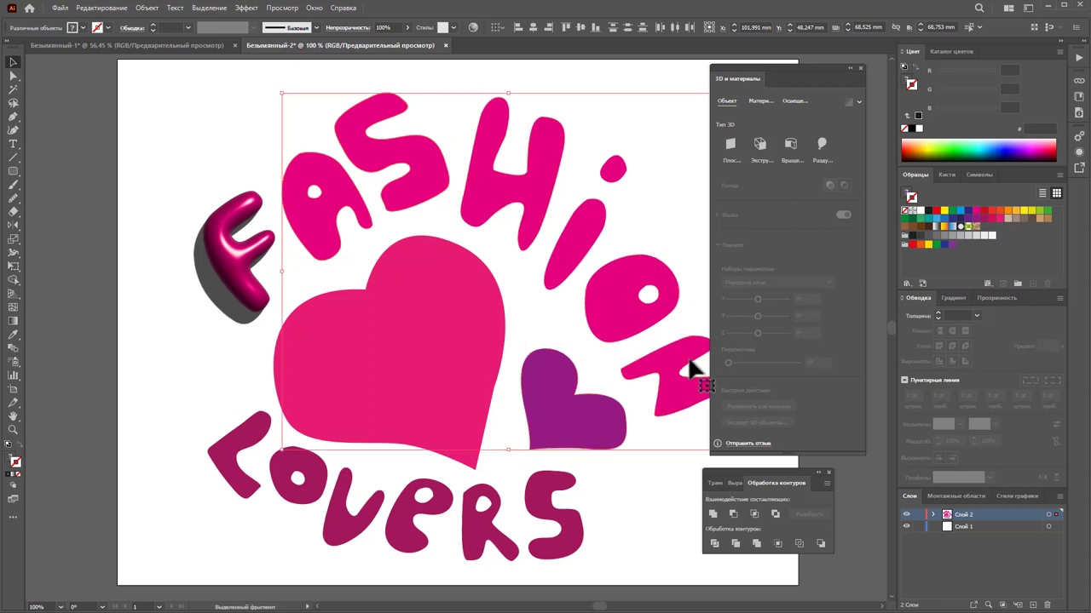
pyautogui.keyDown('shift'); pyautogui.click(564, 409); pyautogui.keyUp('shift')
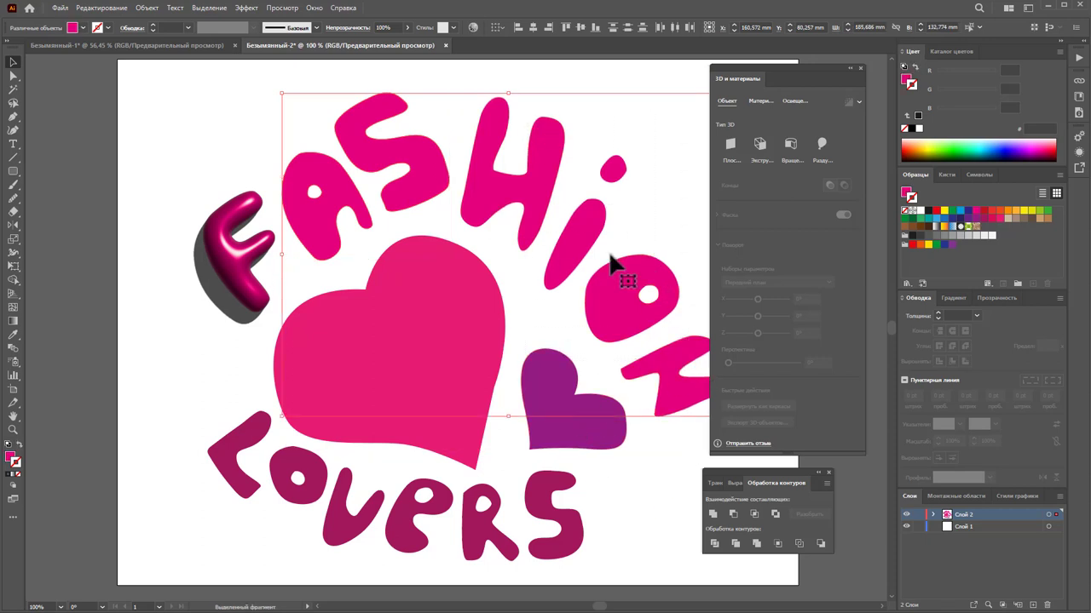
# Inflate the ASHION letters in 3D and turn on their grey drop shadows.
pyautogui.click(823, 146)
pyautogui.moveTo(774, 479); pyautogui.dragTo(795, 489)
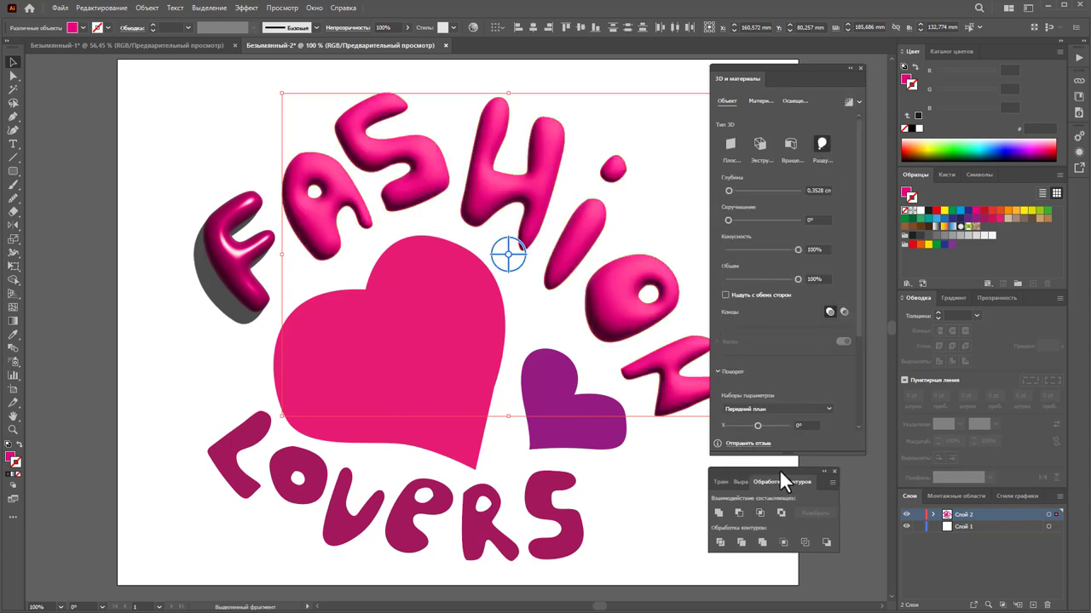
pyautogui.moveTo(815, 71); pyautogui.dragTo(835, 74)
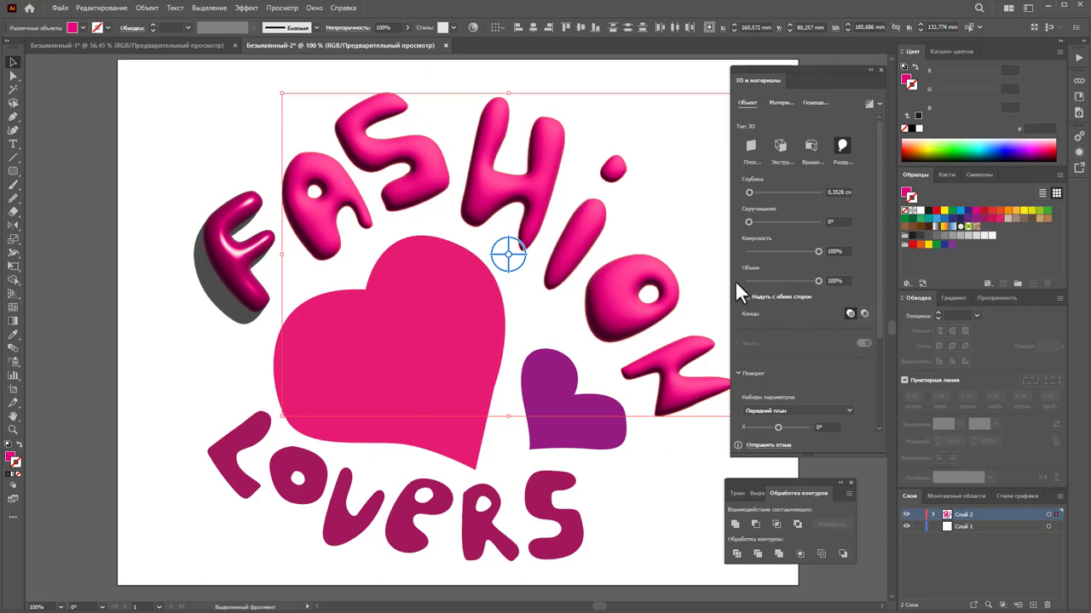
pyautogui.click(816, 103)
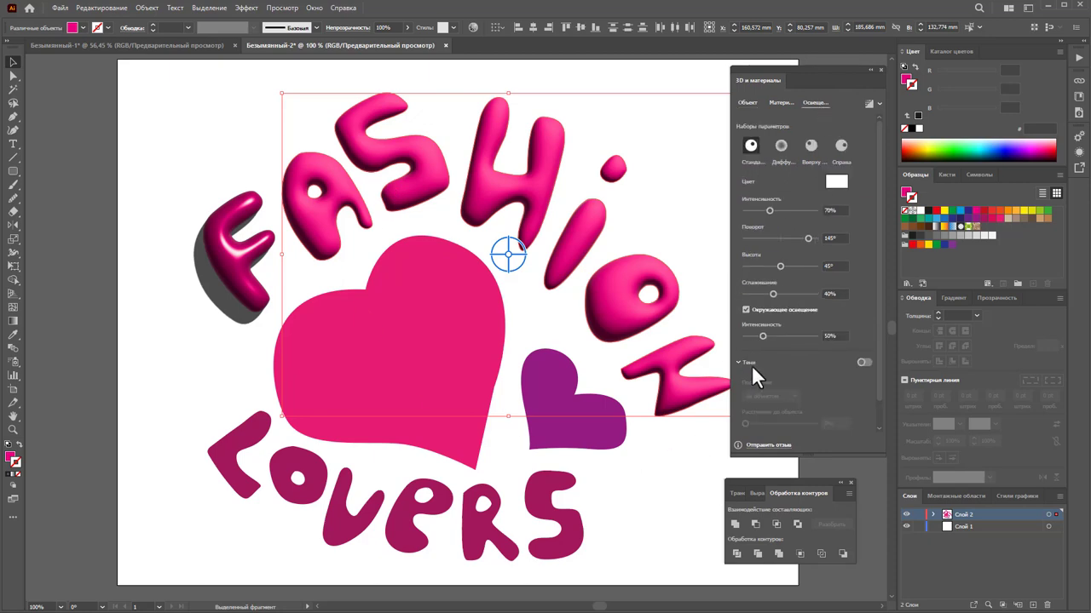
pyautogui.click(864, 362)
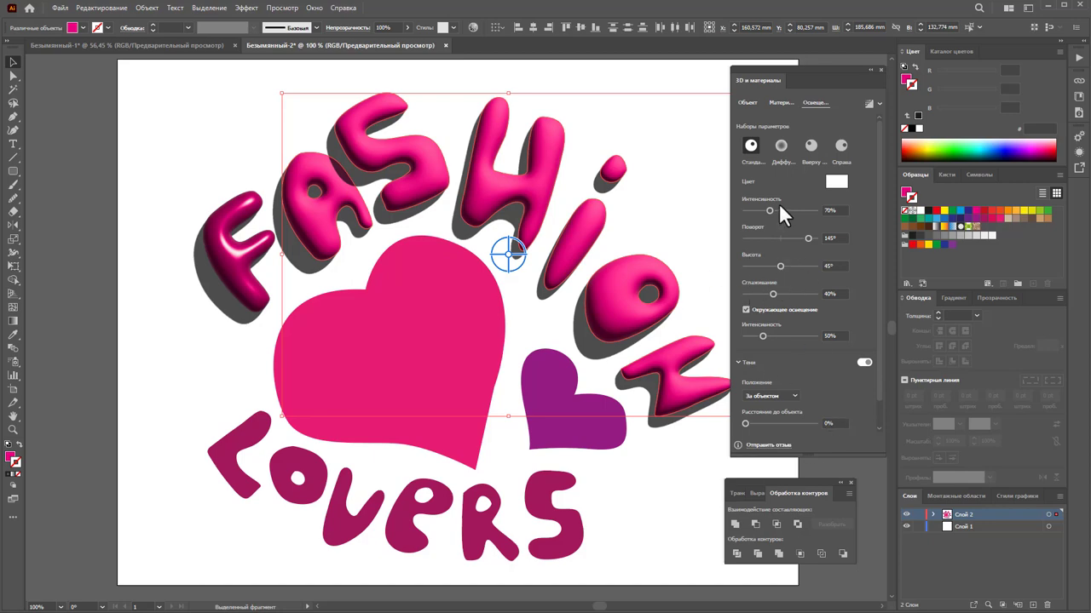
pyautogui.click(779, 104)
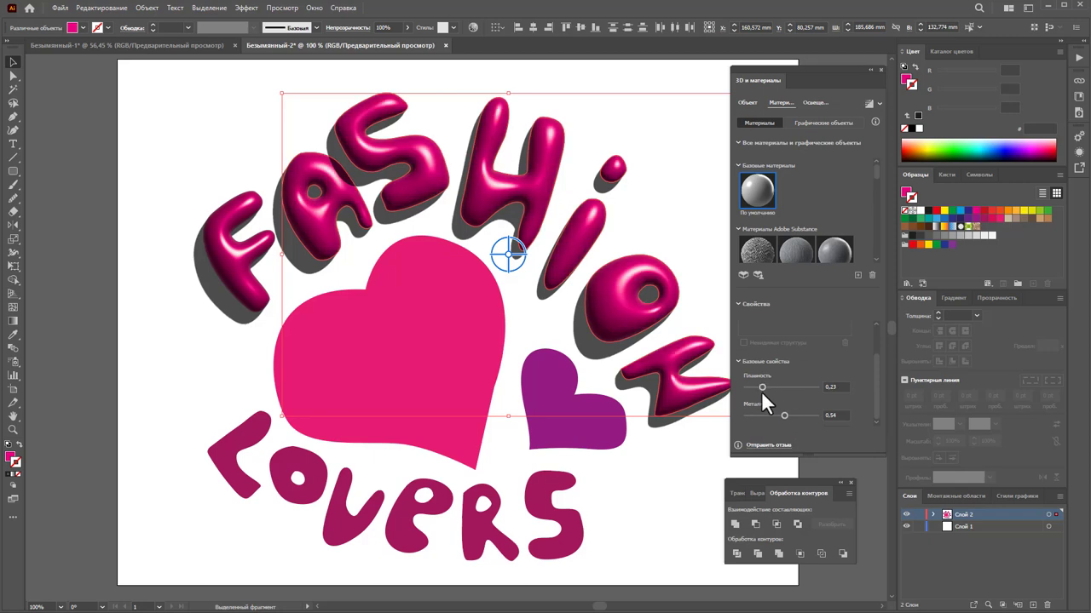
# Set the letters' material to roughness 0.45 and metallic 0.55, then deselect.
pyautogui.moveTo(766, 389)
pyautogui.mouseDown()
pyautogui.moveTo(798, 389)
pyautogui.moveTo(777, 390)
pyautogui.moveTo(808, 416)
pyautogui.mouseUp()
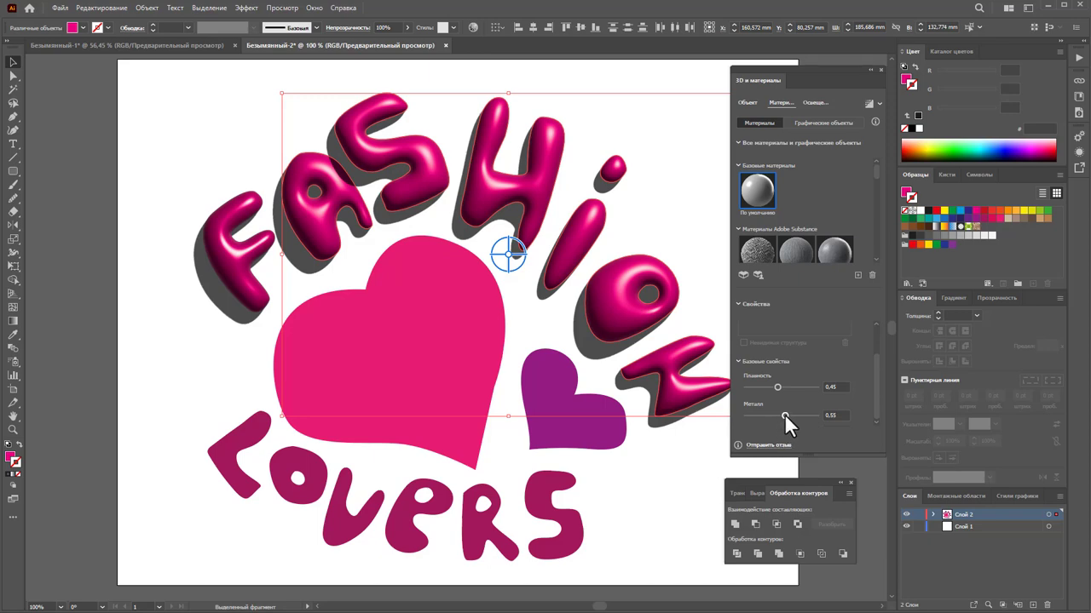
pyautogui.click(684, 184)
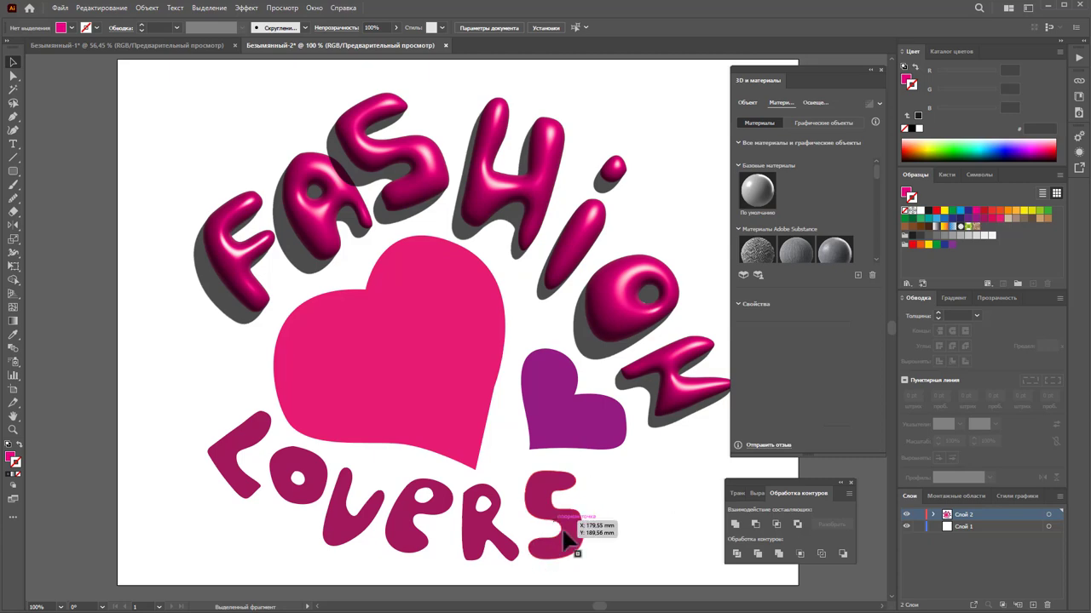
# Inflate the LOVERS letters in 3D and add a shadow at 7% distance.
pyautogui.moveTo(611, 556); pyautogui.dragTo(227, 486)
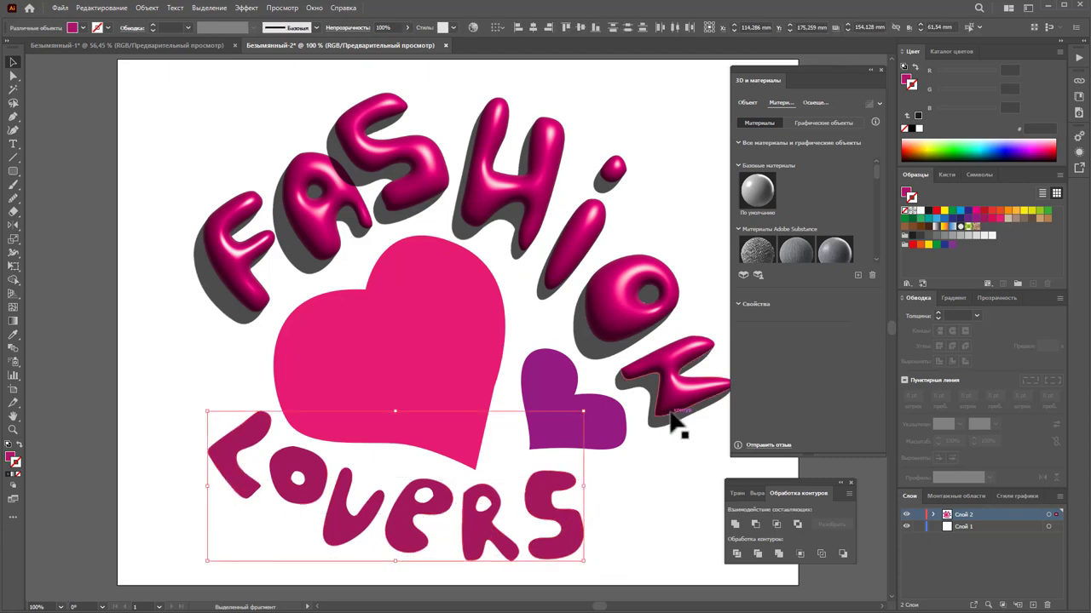
pyautogui.click(747, 103)
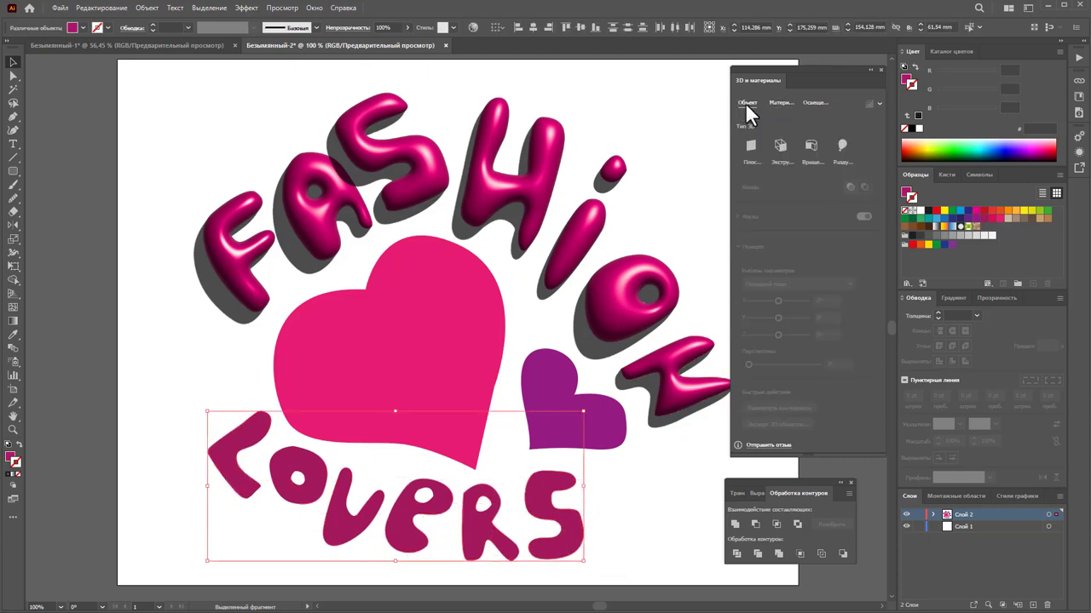
pyautogui.click(842, 145)
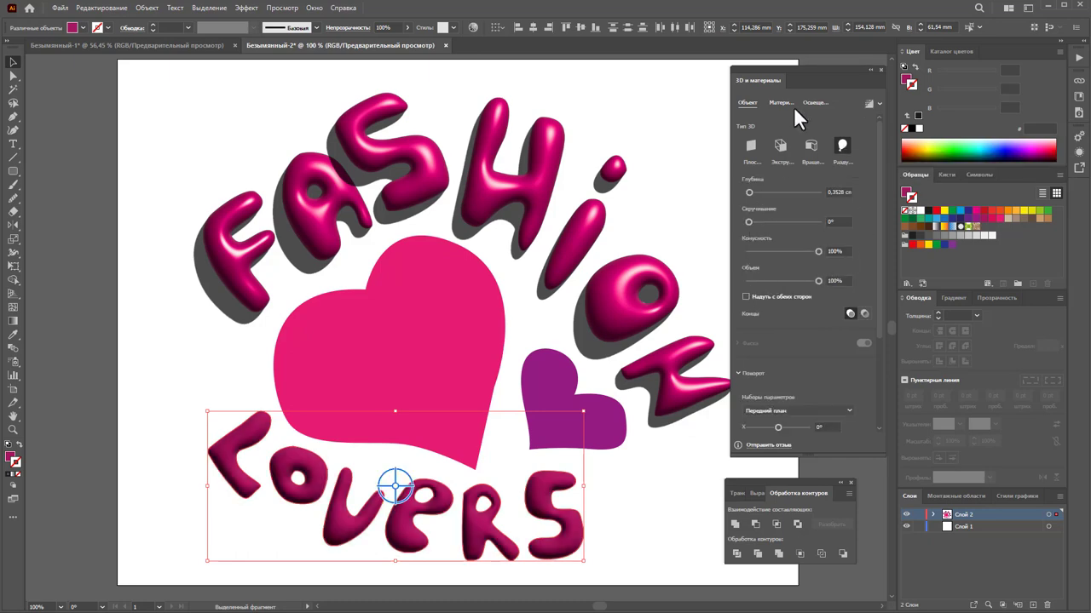
pyautogui.click(815, 105)
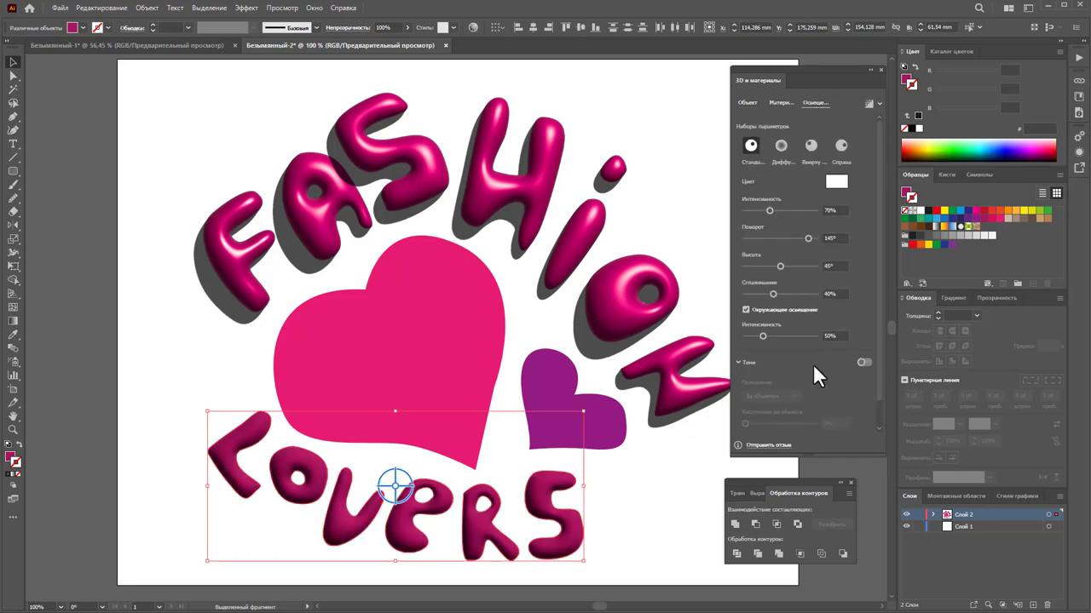
pyautogui.scroll(-1, 813, 363)
pyautogui.click(863, 334)
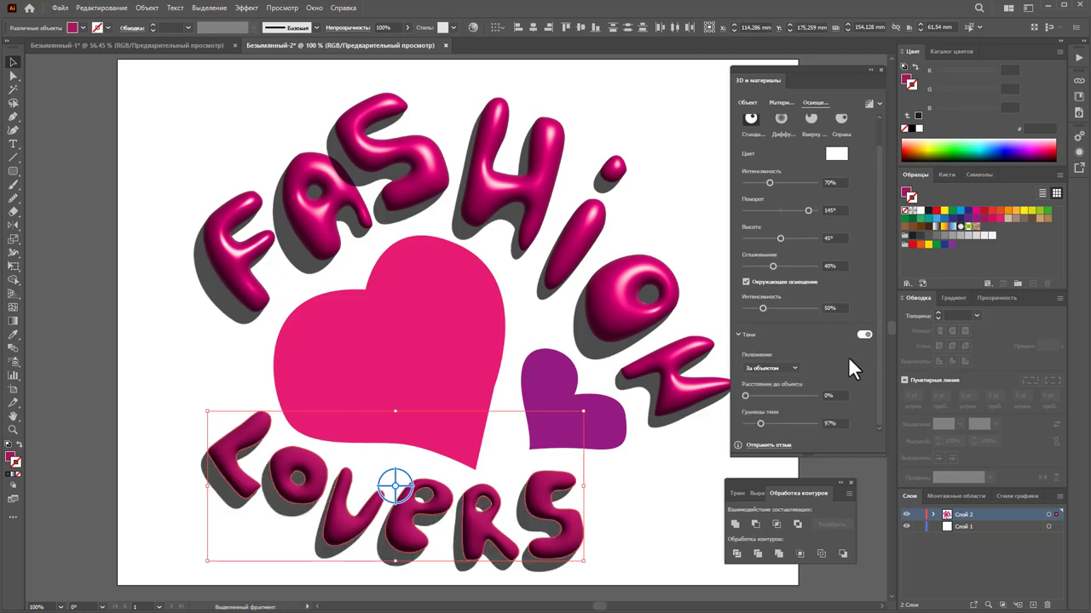
pyautogui.moveTo(745, 395)
pyautogui.mouseDown()
pyautogui.moveTo(762, 393)
pyautogui.moveTo(750, 396)
pyautogui.moveTo(752, 415)
pyautogui.moveTo(793, 423)
pyautogui.moveTo(765, 424)
pyautogui.mouseUp()
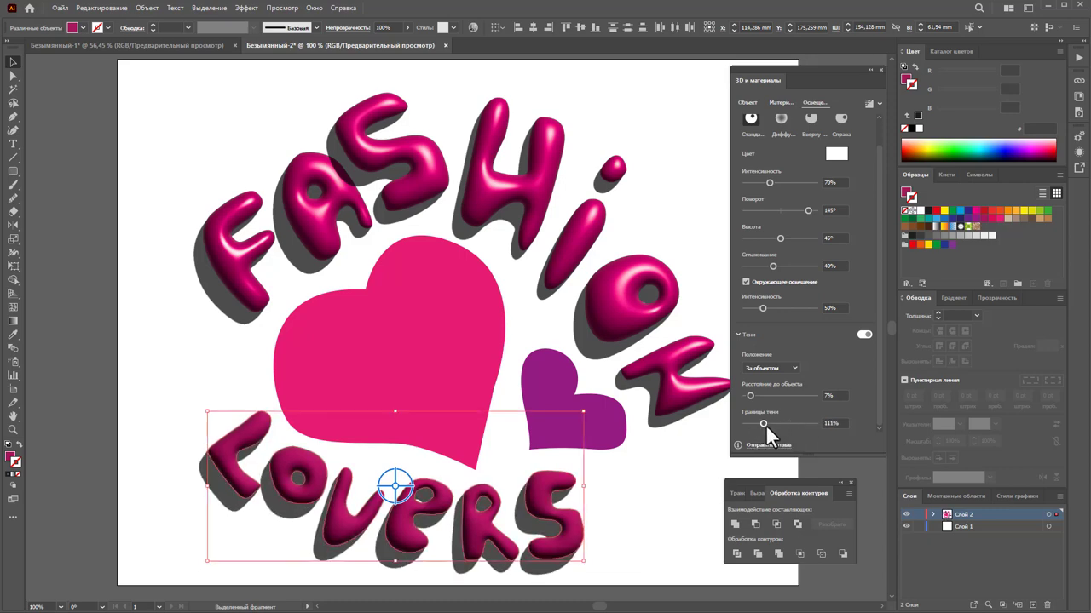
# Give LOVERS roughness 0.26 and metallic 0.27, and recolour it E71D73 pink.
pyautogui.click(781, 103)
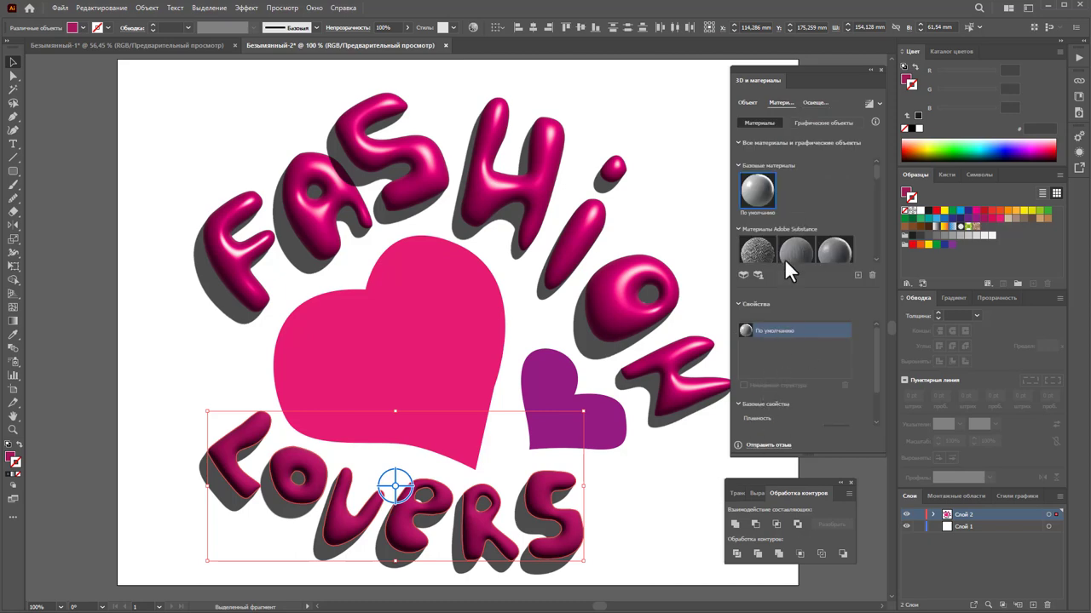
pyautogui.scroll(-2, 788, 380)
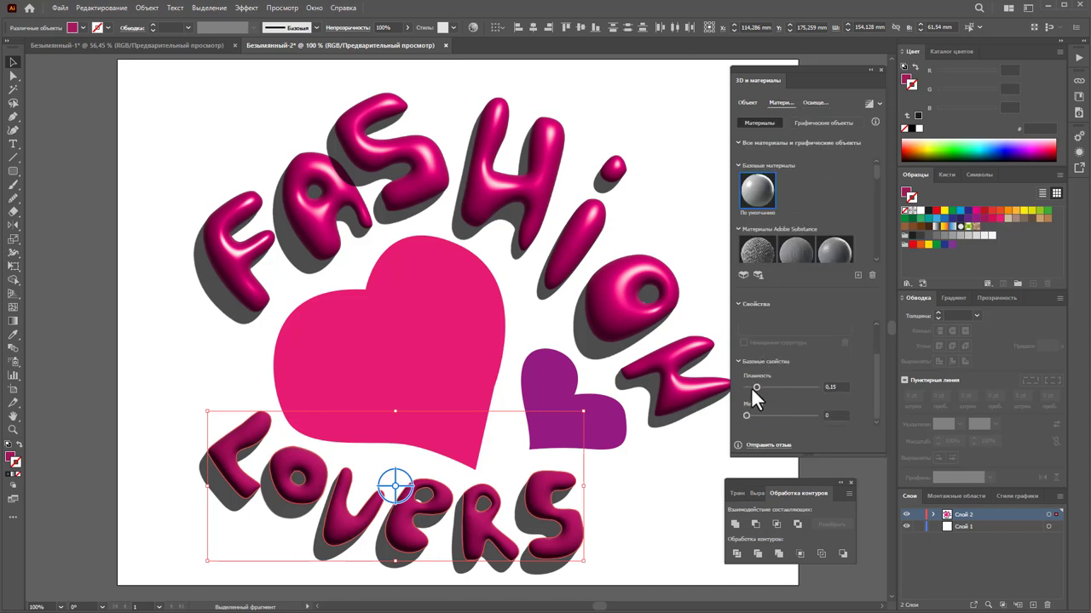
pyautogui.moveTo(757, 386); pyautogui.dragTo(777, 415)
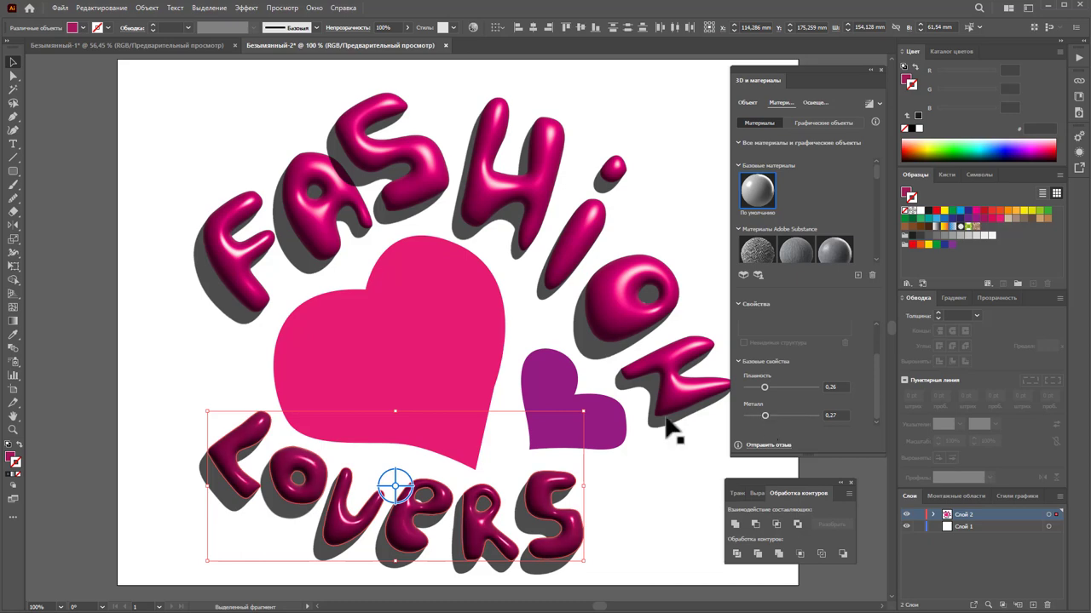
pyautogui.click(594, 380)
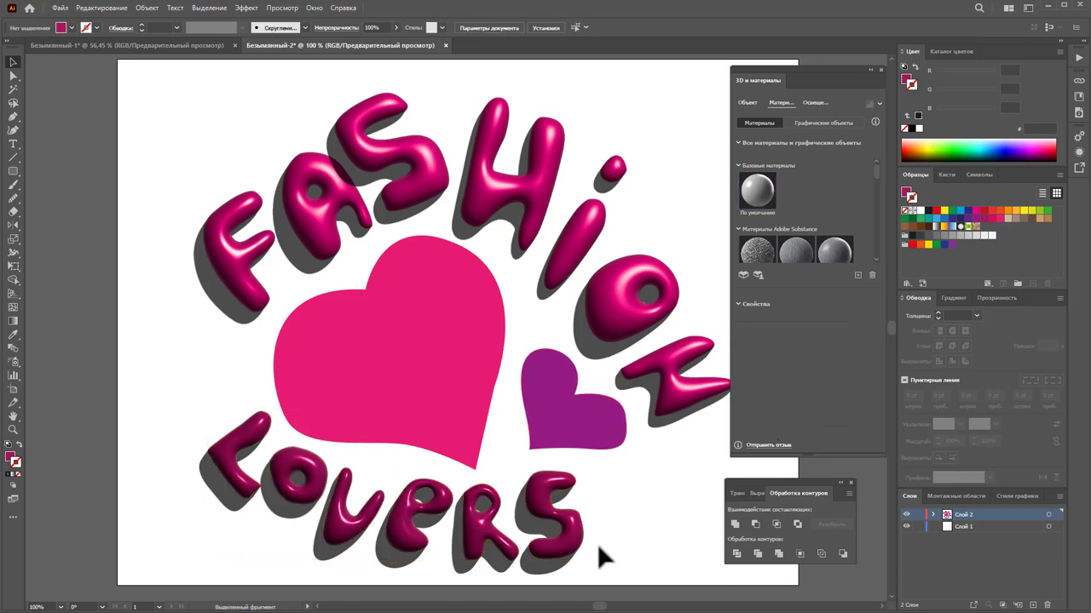
pyautogui.moveTo(610, 536)
pyautogui.mouseDown()
pyautogui.moveTo(200, 480)
pyautogui.moveTo(203, 491)
pyautogui.mouseUp()
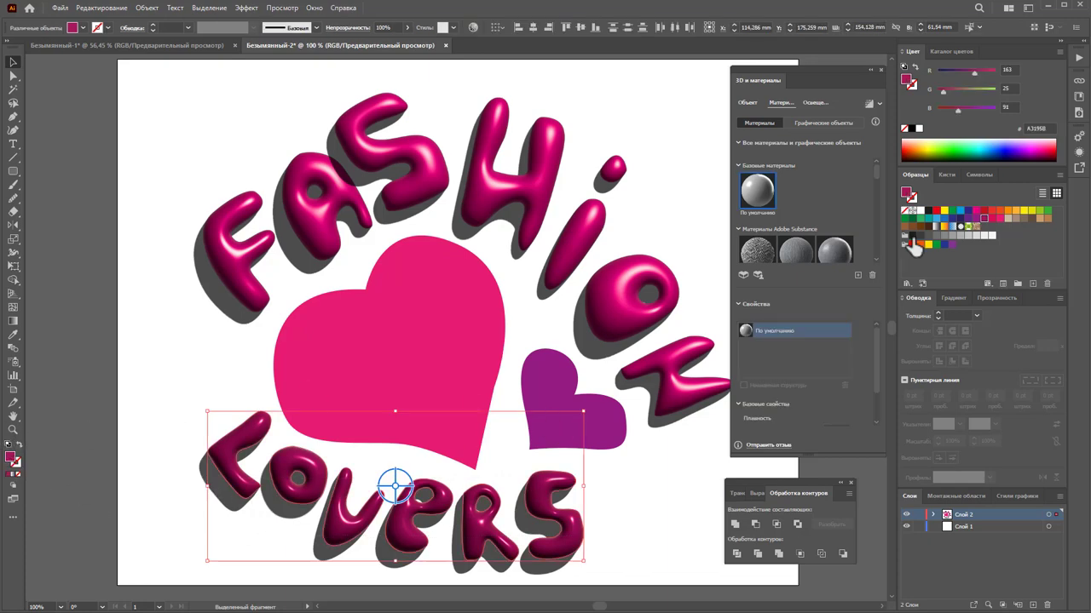
pyautogui.click(1000, 220)
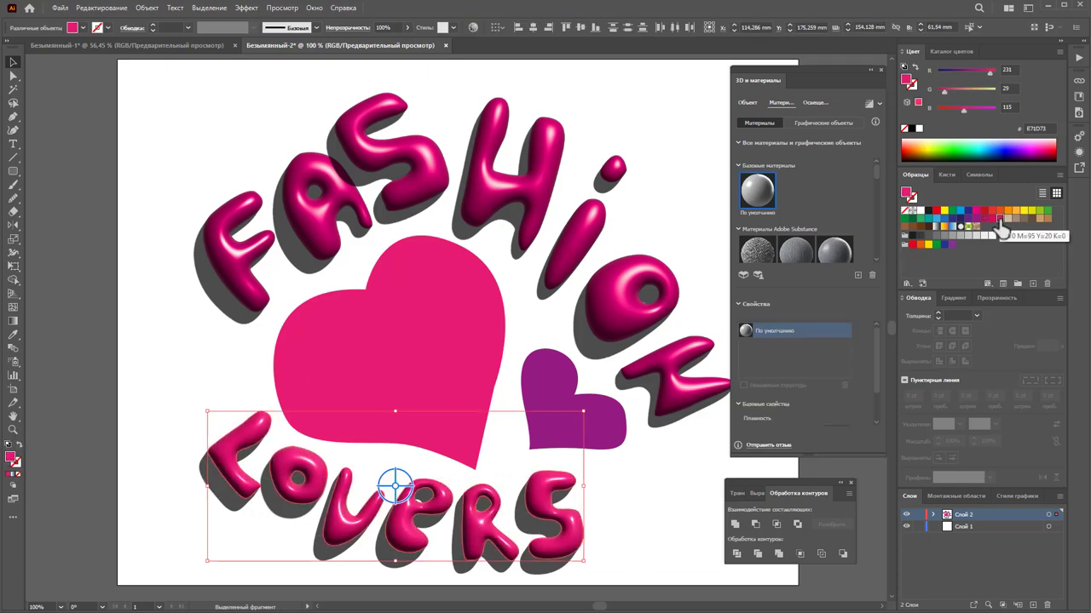
# Select both hearts and inflate them into 3D shapes.
pyautogui.click(637, 514)
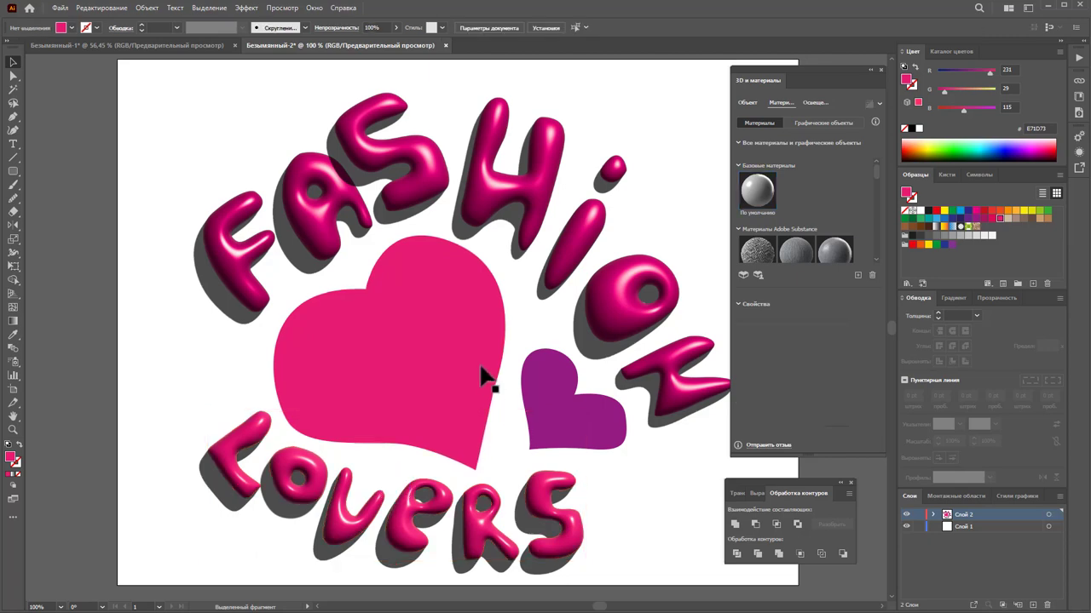
pyautogui.click(482, 378)
pyautogui.keyDown('shift'); pyautogui.click(572, 433); pyautogui.keyUp('shift')
pyautogui.click(747, 102)
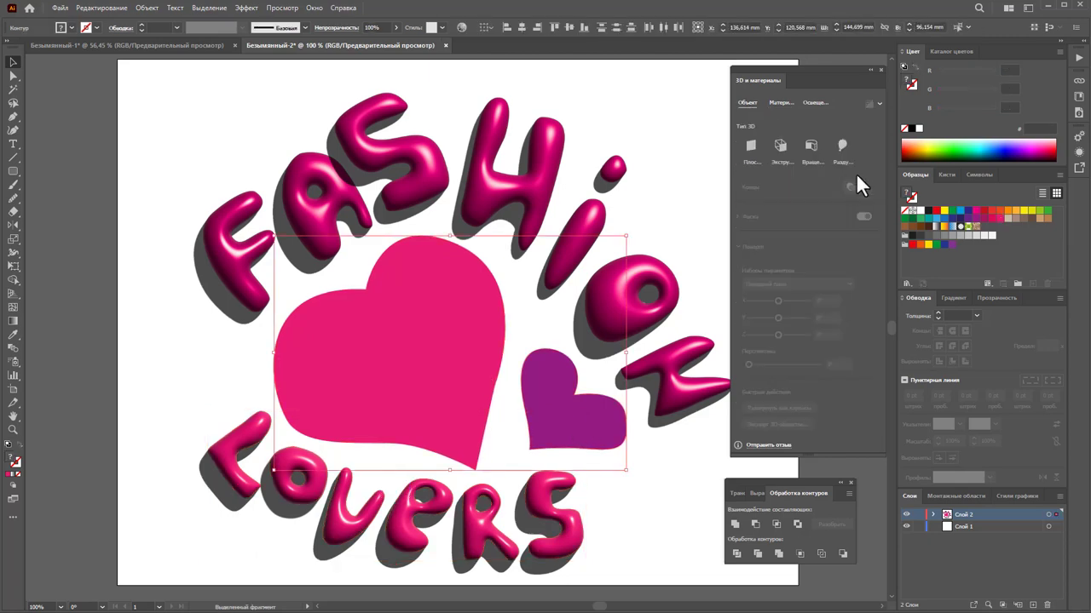
pyautogui.click(843, 144)
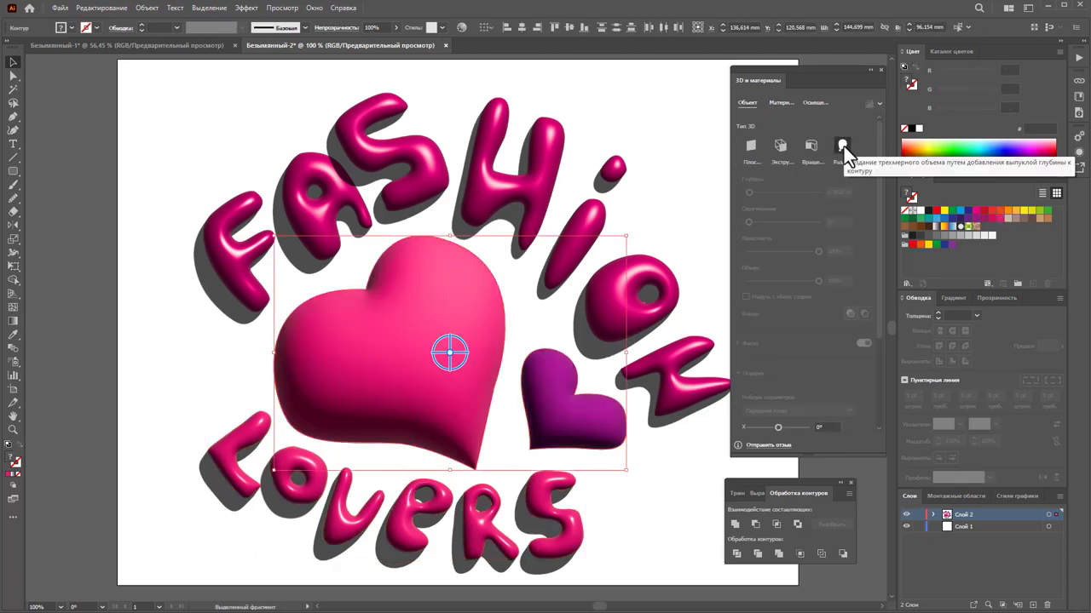
pyautogui.click(812, 102)
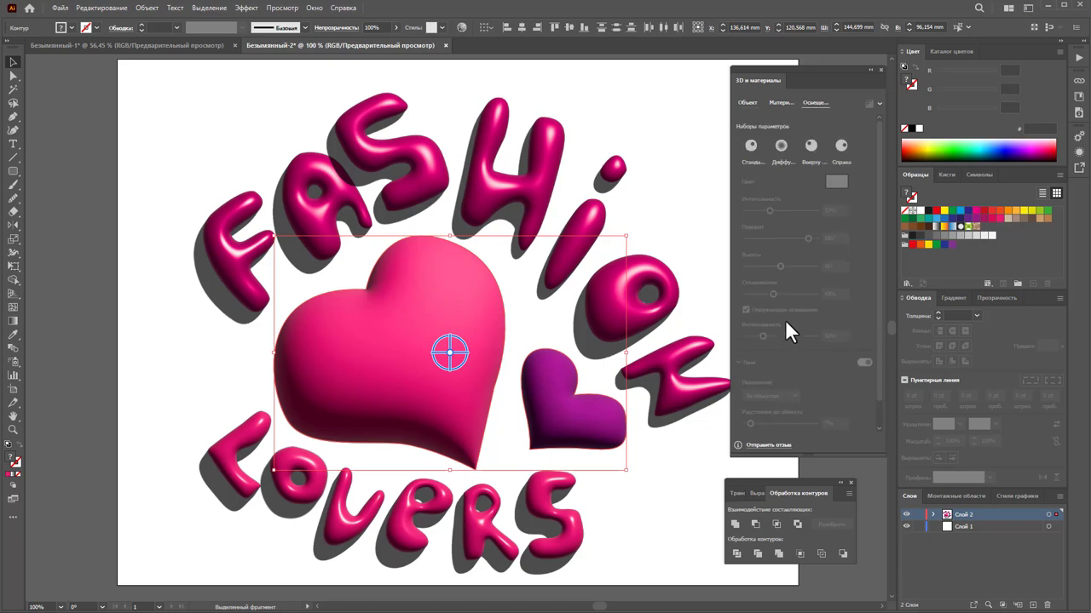
pyautogui.scroll(-1, 781, 294)
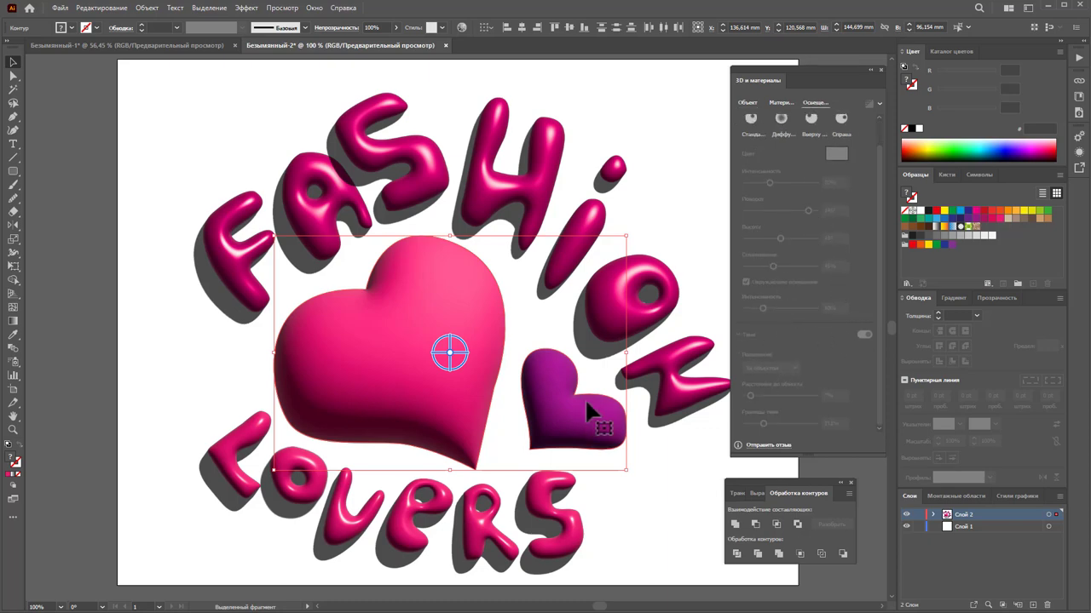
# Give the big heart alone a cast shadow and adjust its distance.
pyautogui.click(589, 506)
pyautogui.click(426, 392)
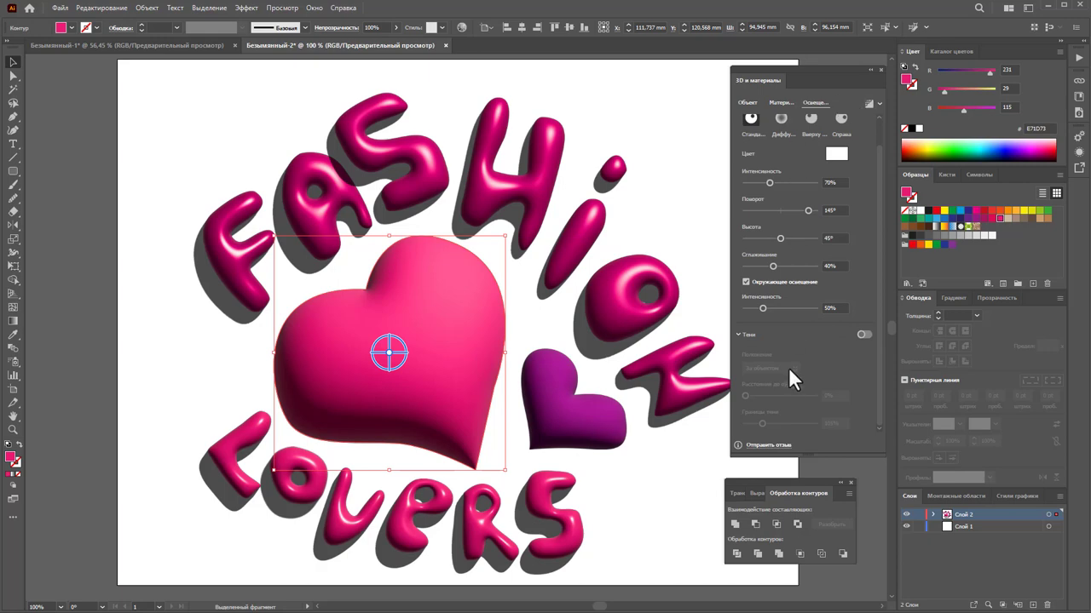
pyautogui.keyDown('shift'); pyautogui.click(567, 421); pyautogui.keyUp('shift')
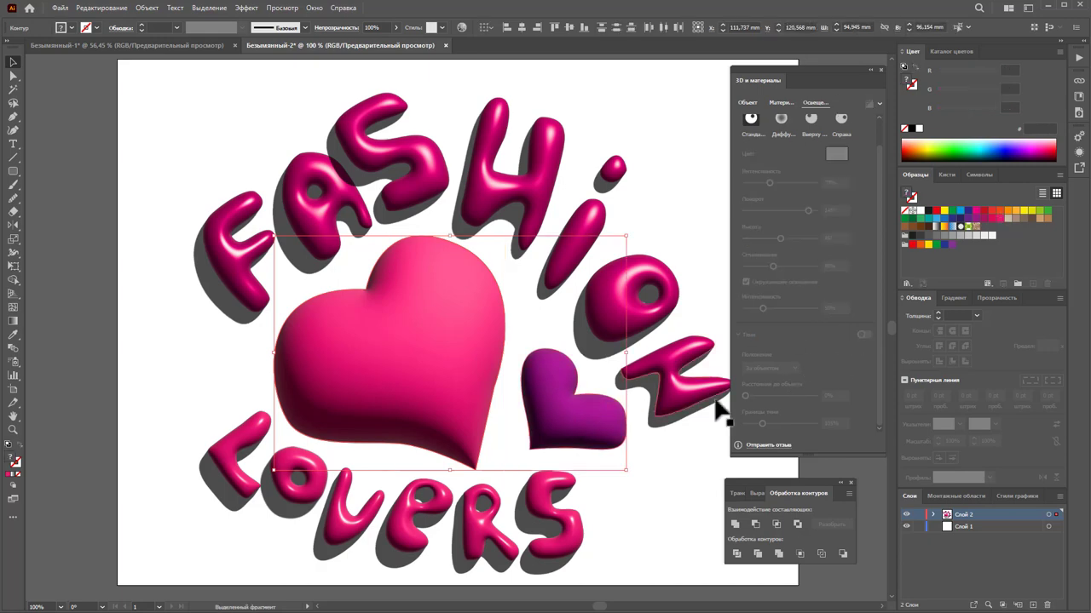
pyautogui.keyDown('shift'); pyautogui.click(576, 426); pyautogui.keyUp('shift')
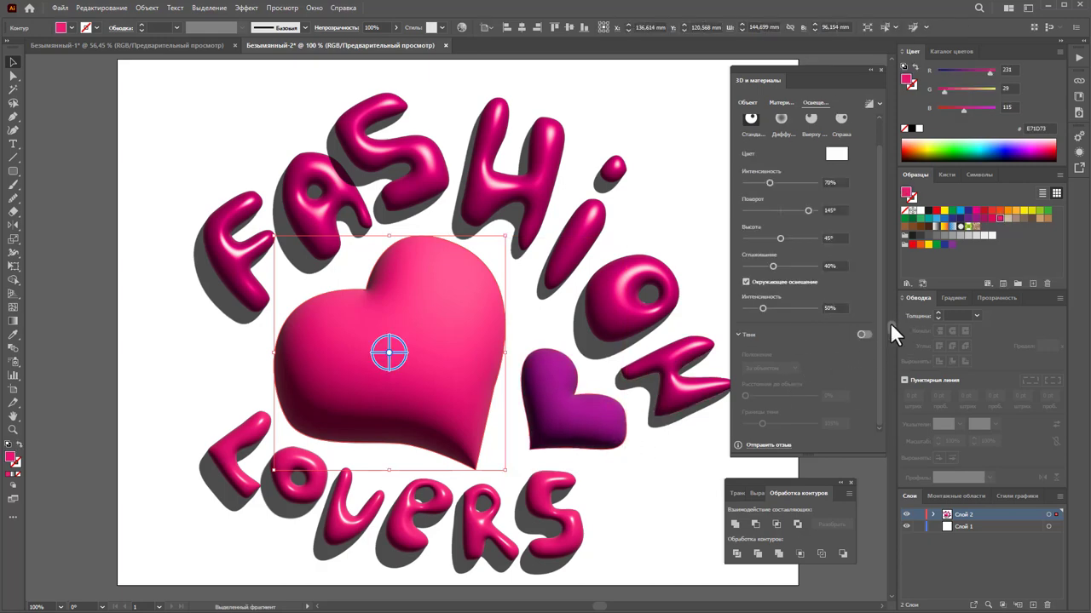
pyautogui.click(866, 334)
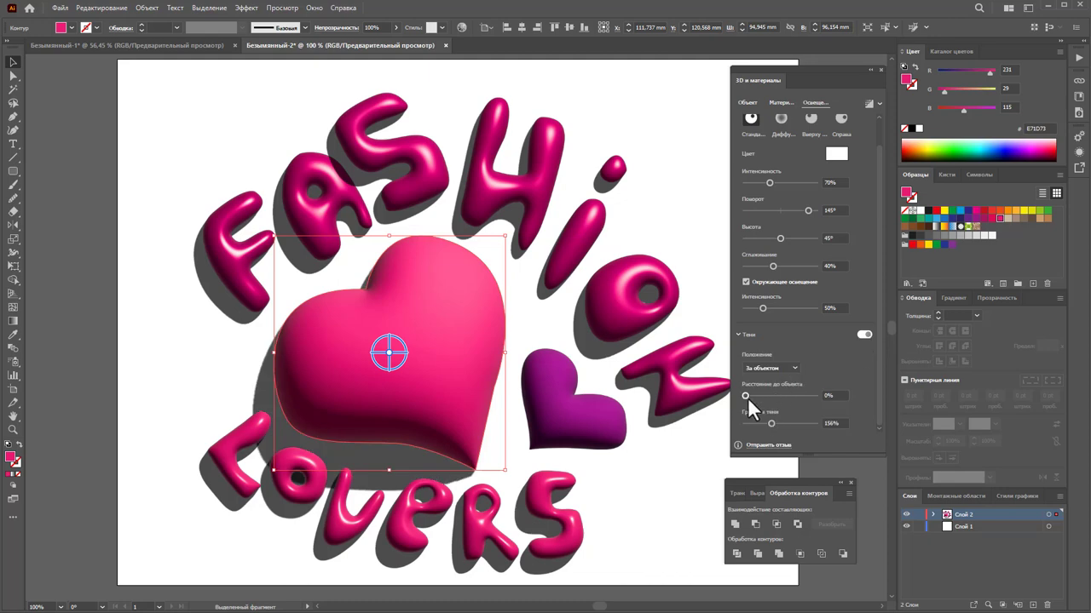
pyautogui.moveTo(747, 397)
pyautogui.mouseDown()
pyautogui.moveTo(762, 394)
pyautogui.moveTo(741, 401)
pyautogui.moveTo(774, 424)
pyautogui.moveTo(739, 424)
pyautogui.moveTo(761, 421)
pyautogui.mouseUp()
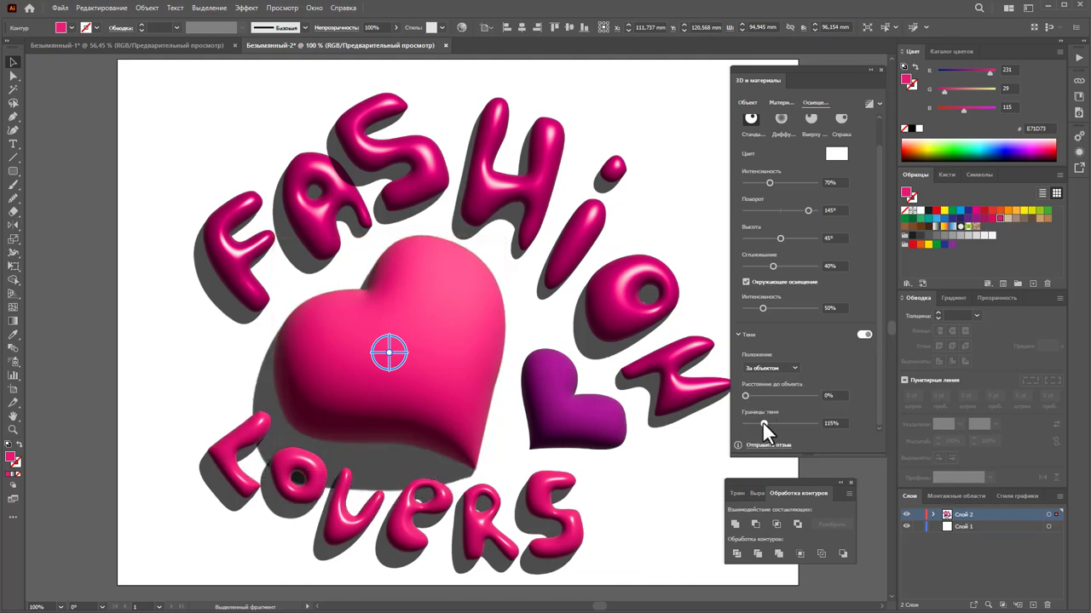
# Make the big heart's material less metallic.
pyautogui.click(781, 104)
pyautogui.scroll(-2, 785, 393)
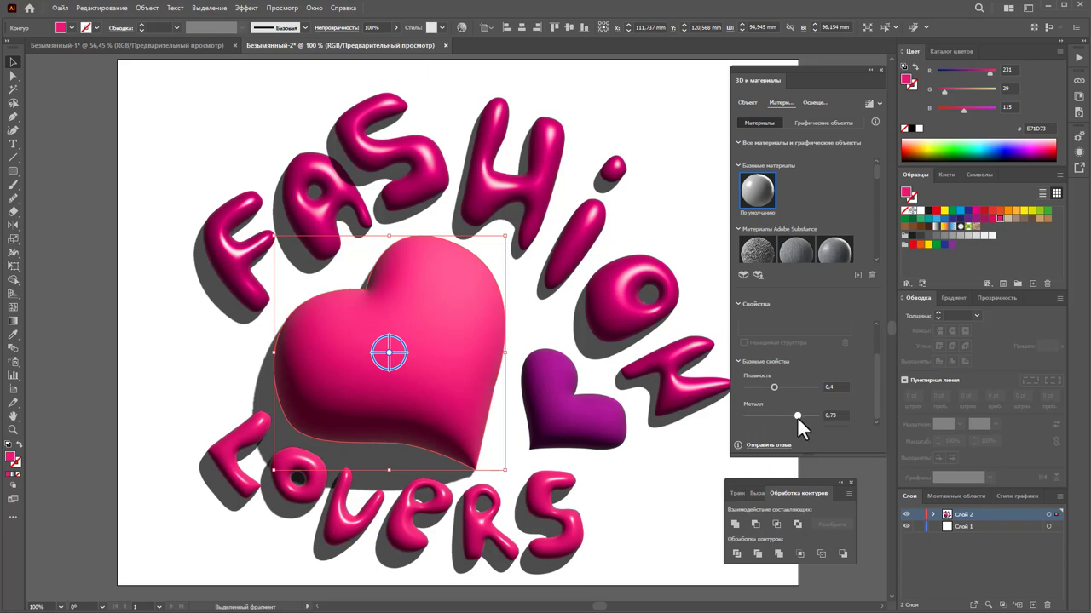
pyautogui.moveTo(792, 417)
pyautogui.mouseDown()
pyautogui.moveTo(783, 420)
pyautogui.moveTo(795, 388)
pyautogui.mouseUp()
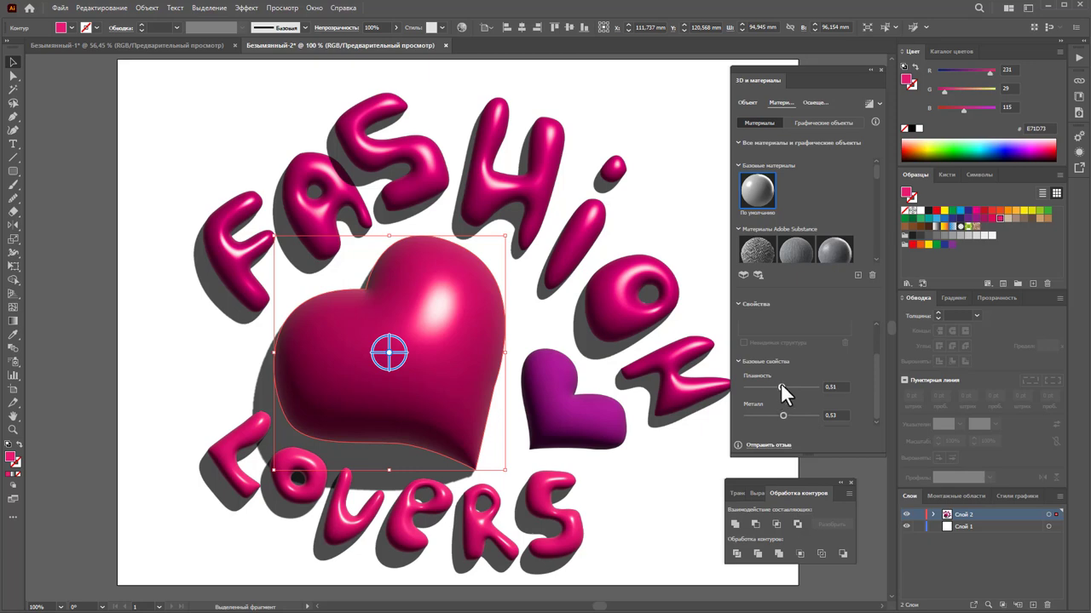
# Try depth, twist and taper on the big heart, ending at about 100% volume.
pyautogui.click(748, 99)
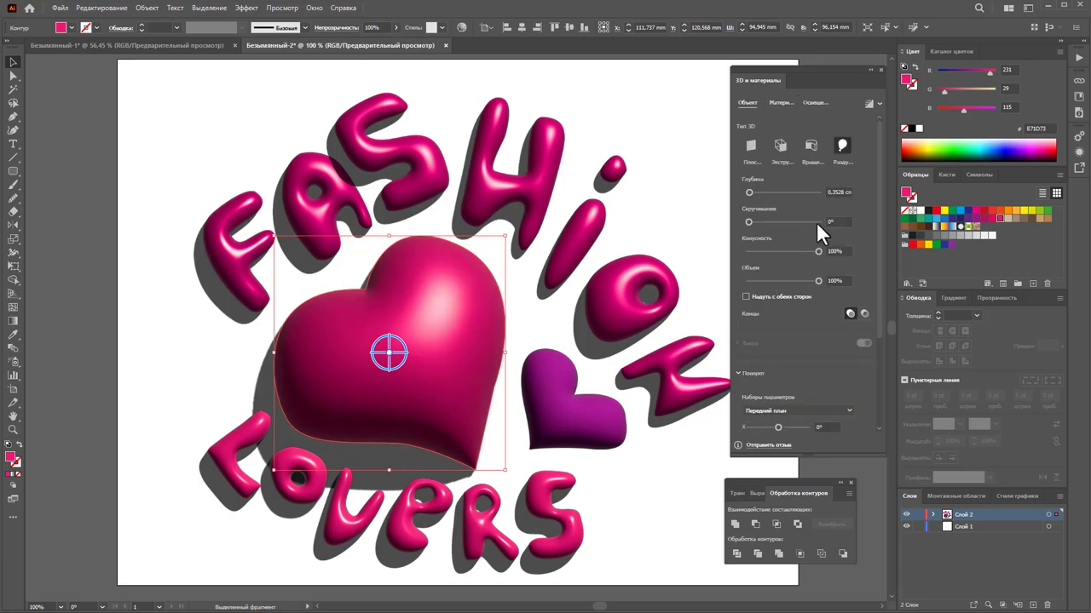
pyautogui.moveTo(764, 191); pyautogui.dragTo(745, 199)
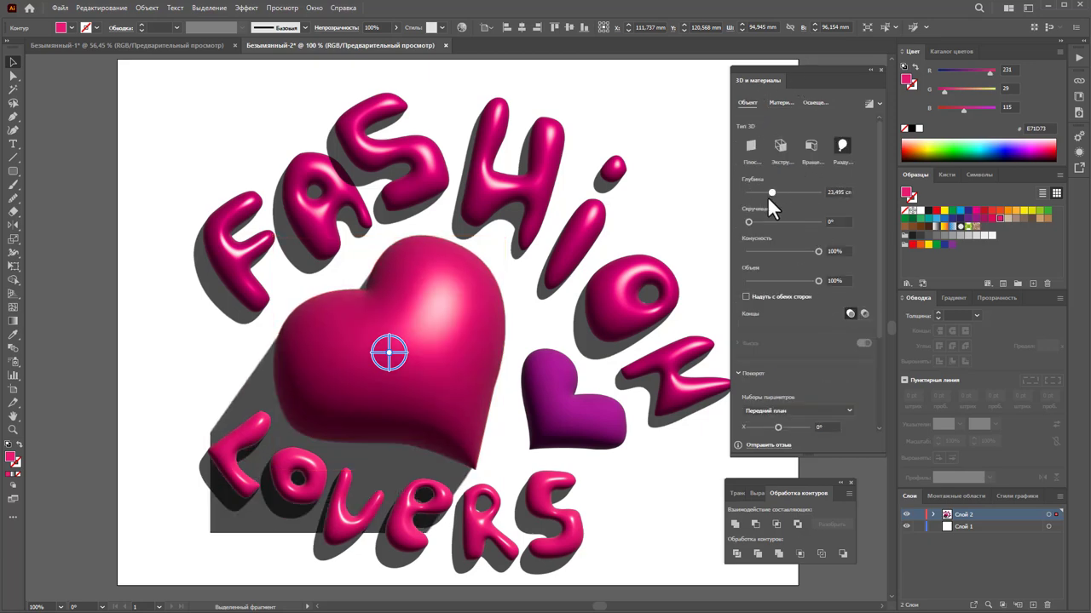
pyautogui.moveTo(747, 221)
pyautogui.mouseDown()
pyautogui.moveTo(756, 222)
pyautogui.moveTo(721, 225)
pyautogui.mouseUp()
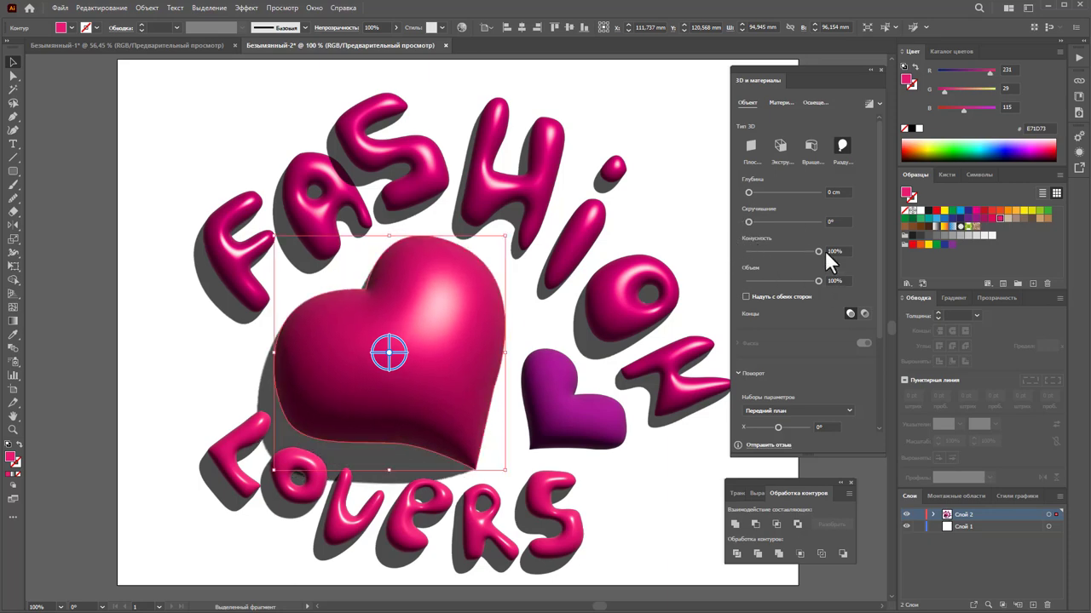
pyautogui.moveTo(790, 252); pyautogui.dragTo(770, 252)
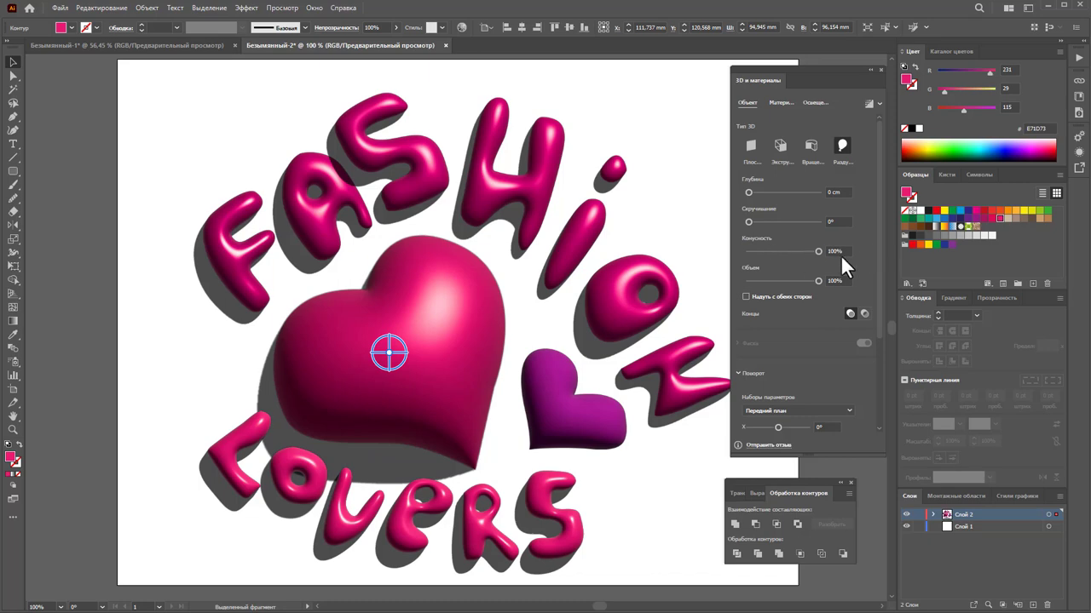
pyautogui.moveTo(815, 280); pyautogui.dragTo(750, 281)
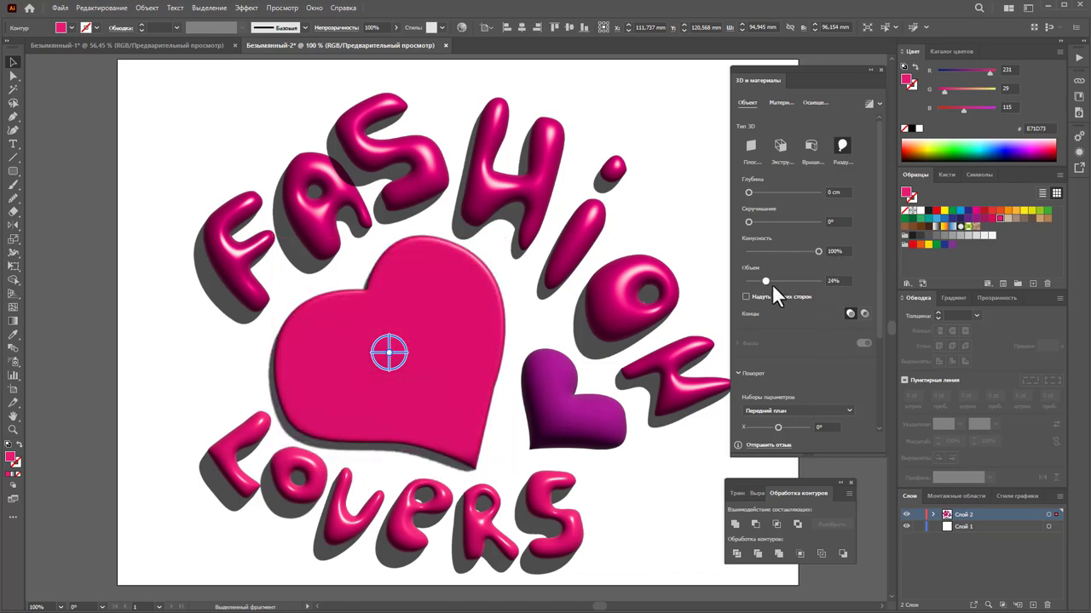
pyautogui.moveTo(818, 280); pyautogui.dragTo(815, 280)
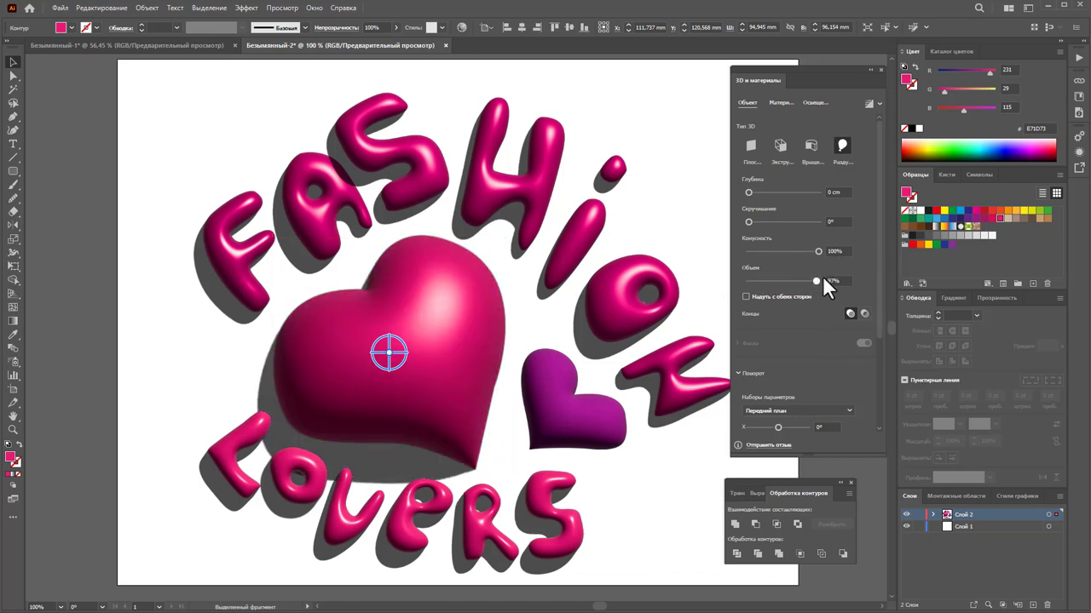
# Turn on a cast shadow for the small purple heart.
pyautogui.click(579, 431)
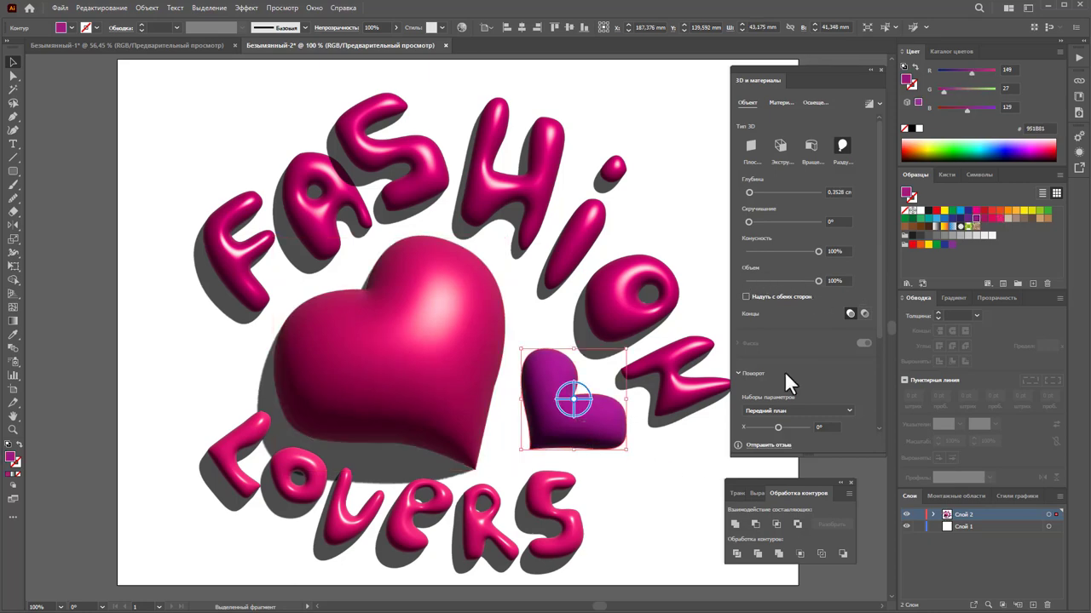
pyautogui.click(840, 147)
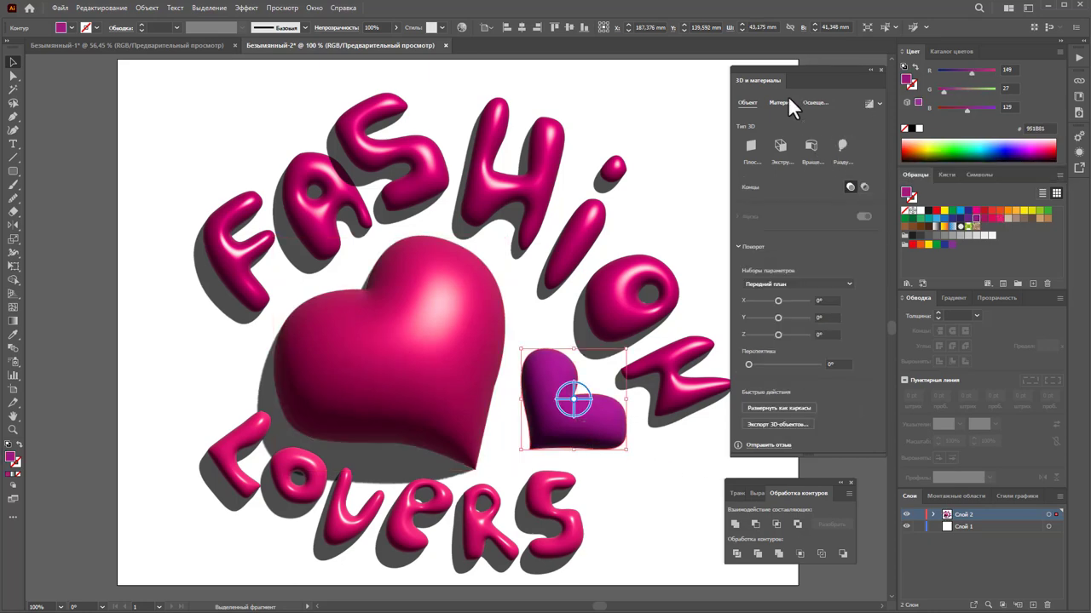
pyautogui.click(812, 103)
pyautogui.click(861, 363)
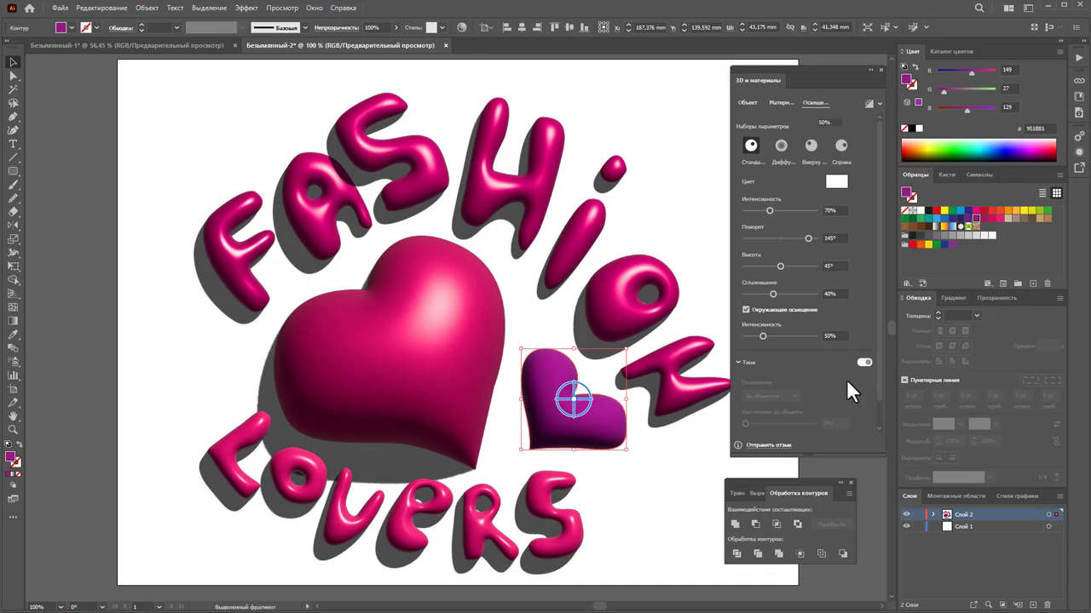
pyautogui.scroll(-1, 791, 373)
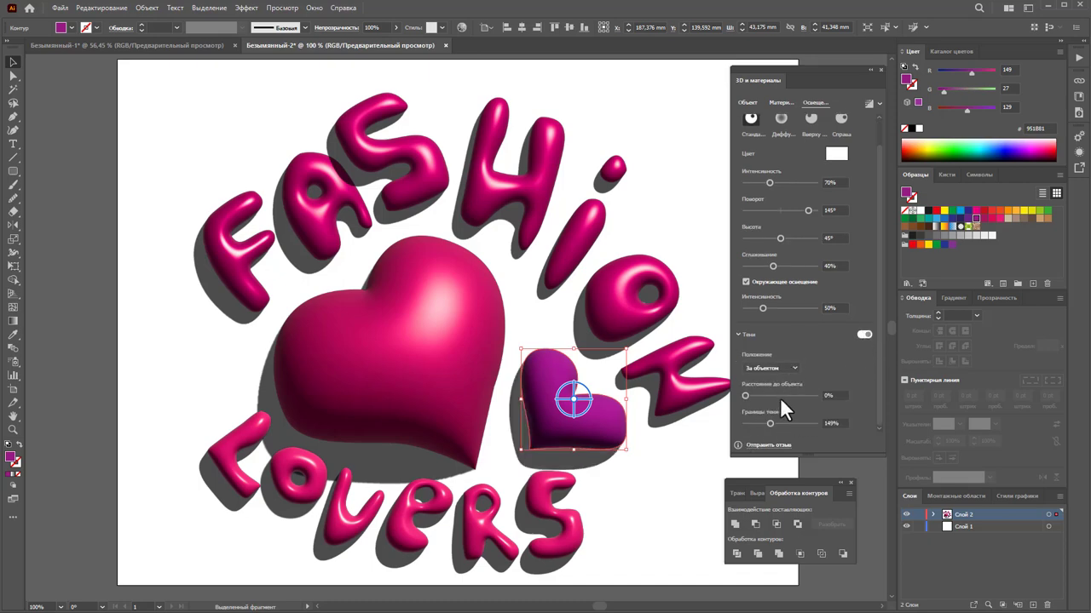
# Set the small heart's metallic to 0.39, deselect, and close the 3D settings.
pyautogui.click(780, 103)
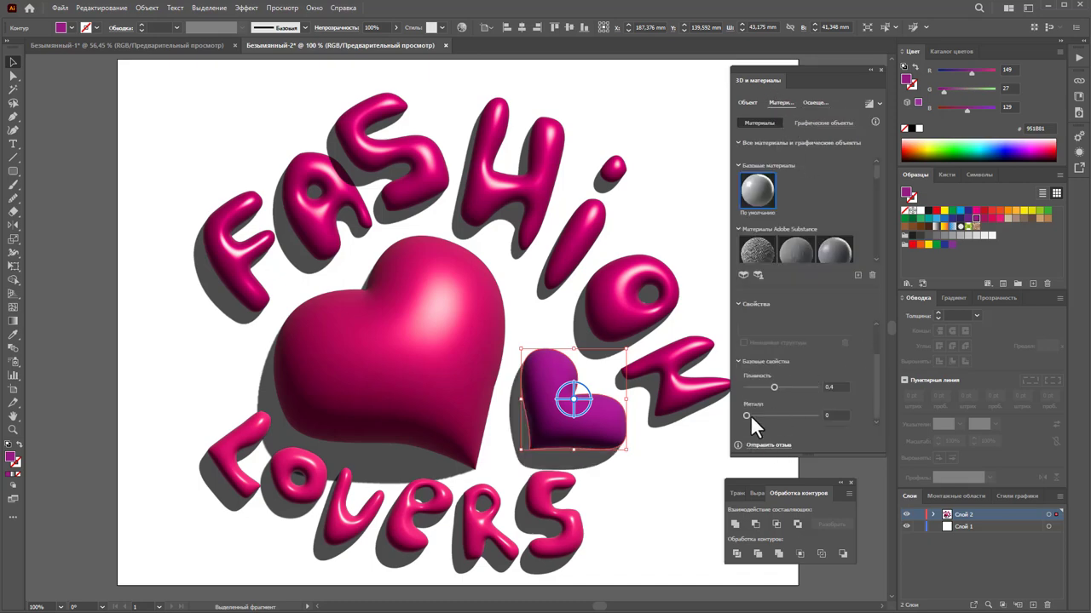
pyautogui.moveTo(746, 415)
pyautogui.mouseDown()
pyautogui.moveTo(785, 415)
pyautogui.moveTo(774, 415)
pyautogui.mouseUp()
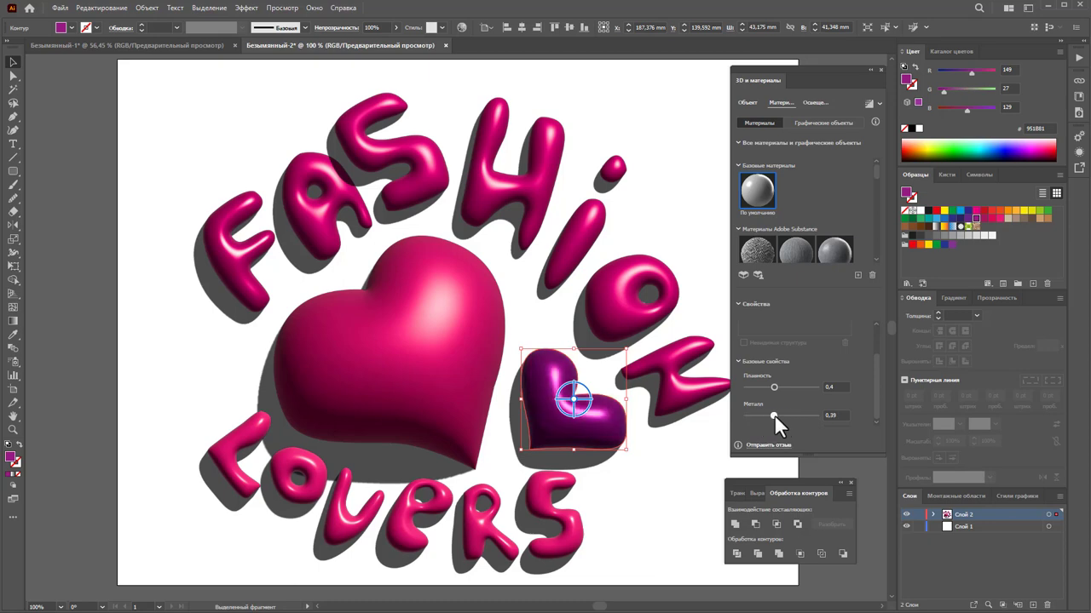
pyautogui.click(636, 511)
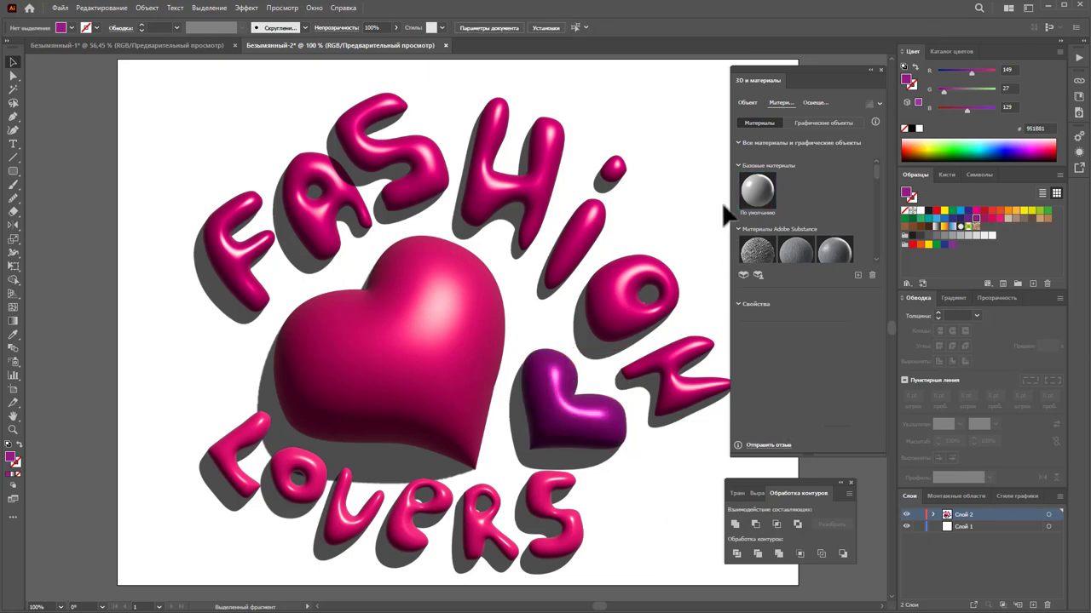
pyautogui.click(881, 68)
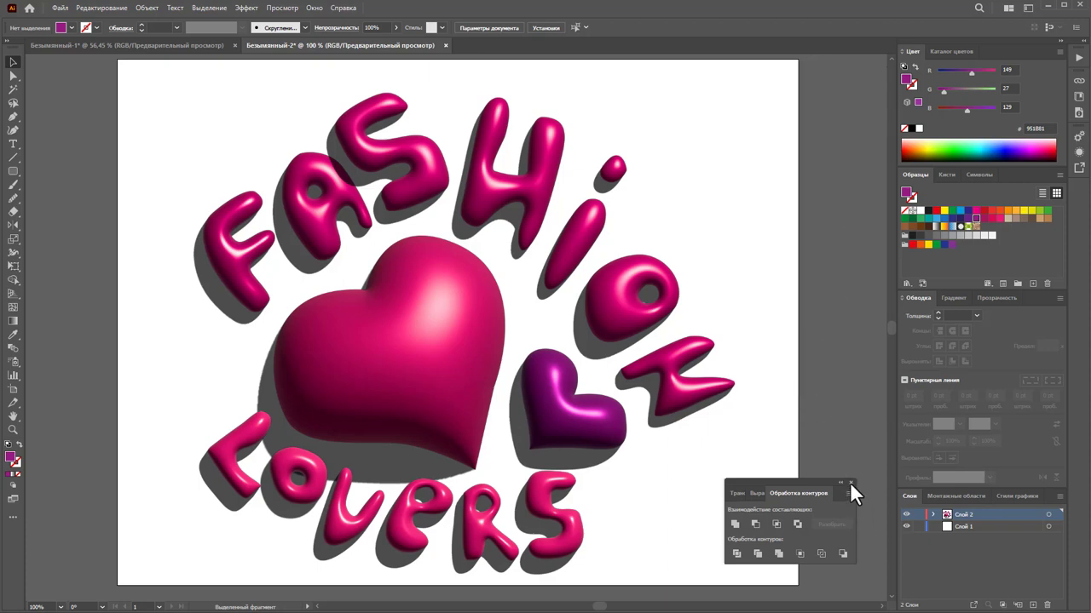
# Close Pathfinder, bring the letter A to the front, and select the big heart.
pyautogui.click(850, 483)
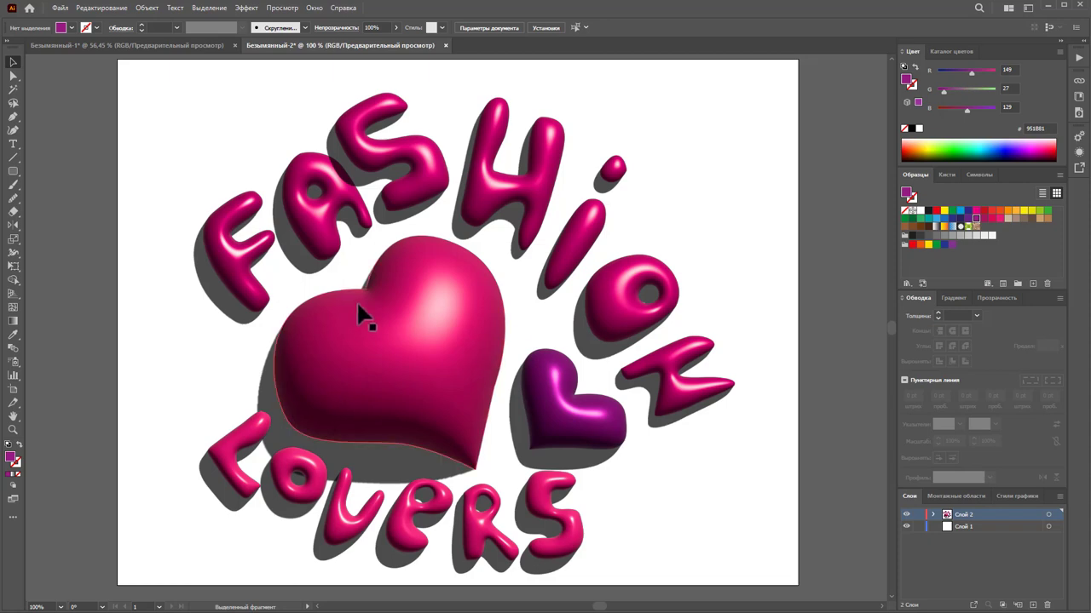
pyautogui.click(328, 231)
pyautogui.rightClick(315, 231)
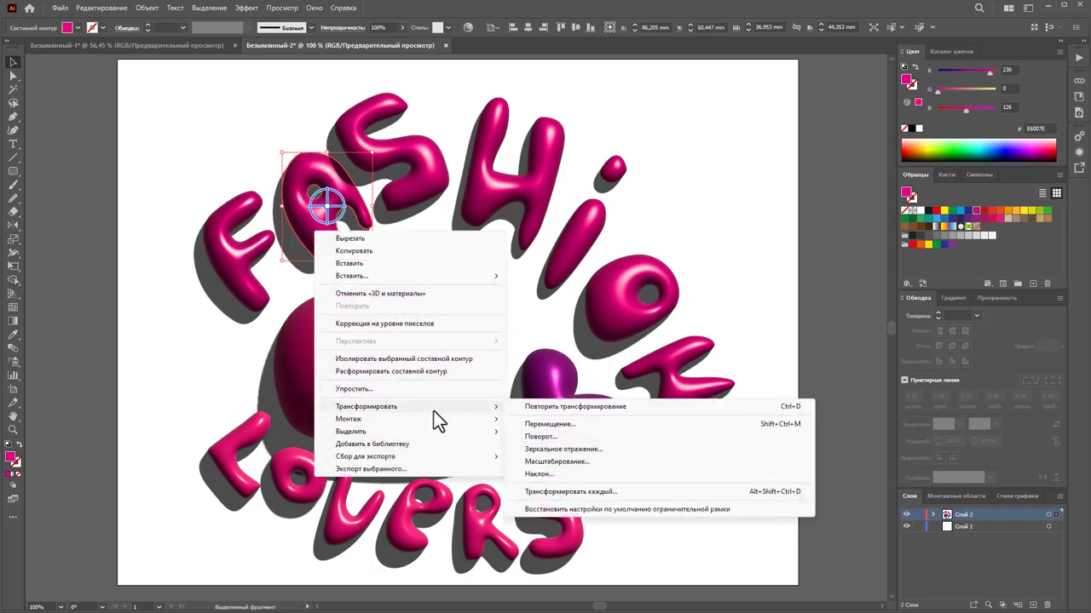
pyautogui.moveTo(348, 419)
pyautogui.click(515, 418)
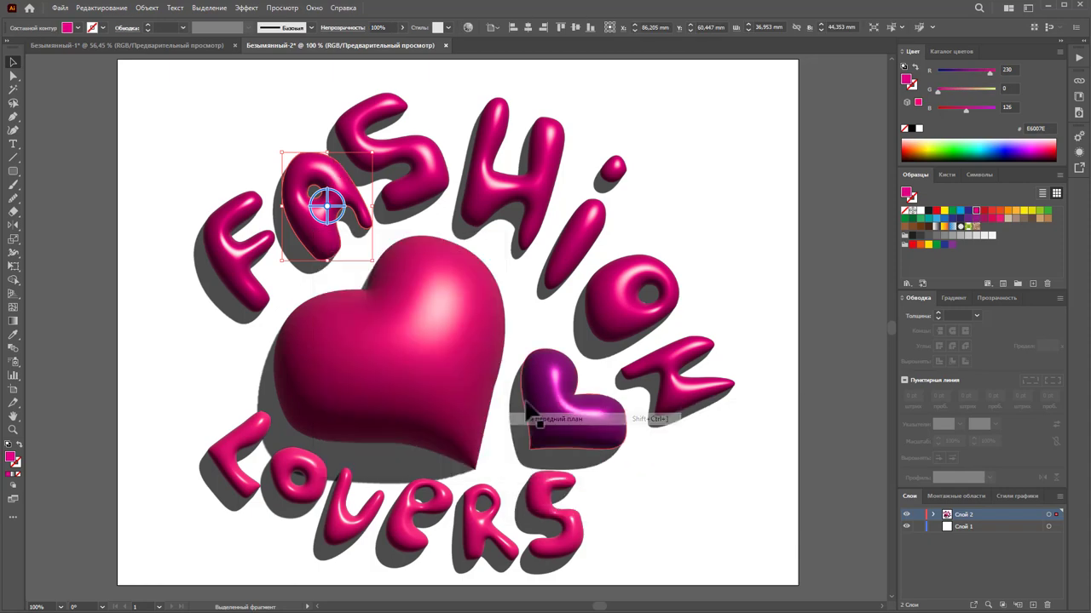
pyautogui.click(691, 217)
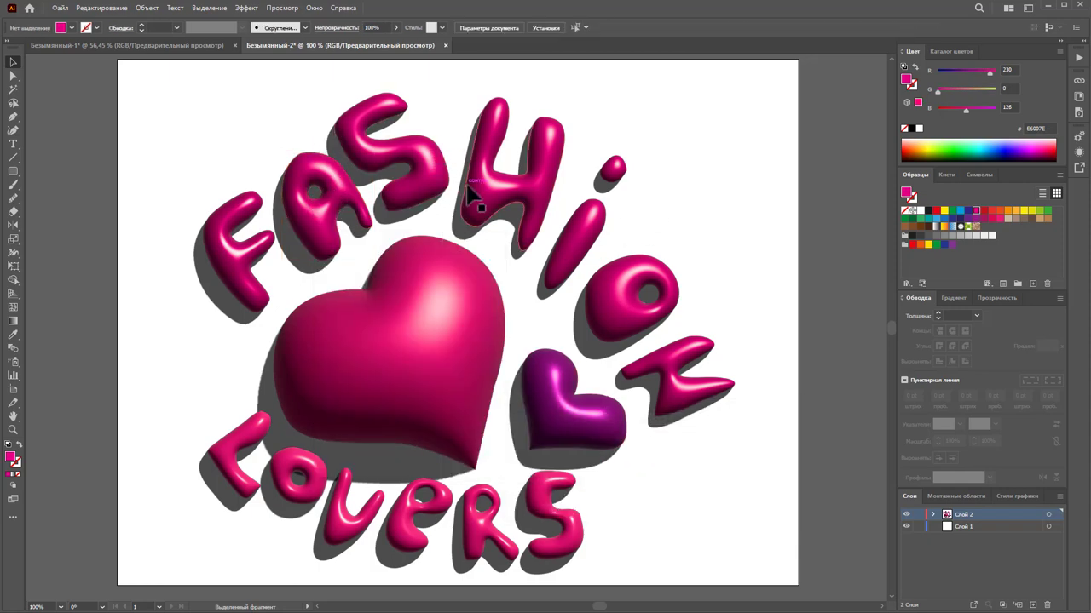
pyautogui.click(461, 390)
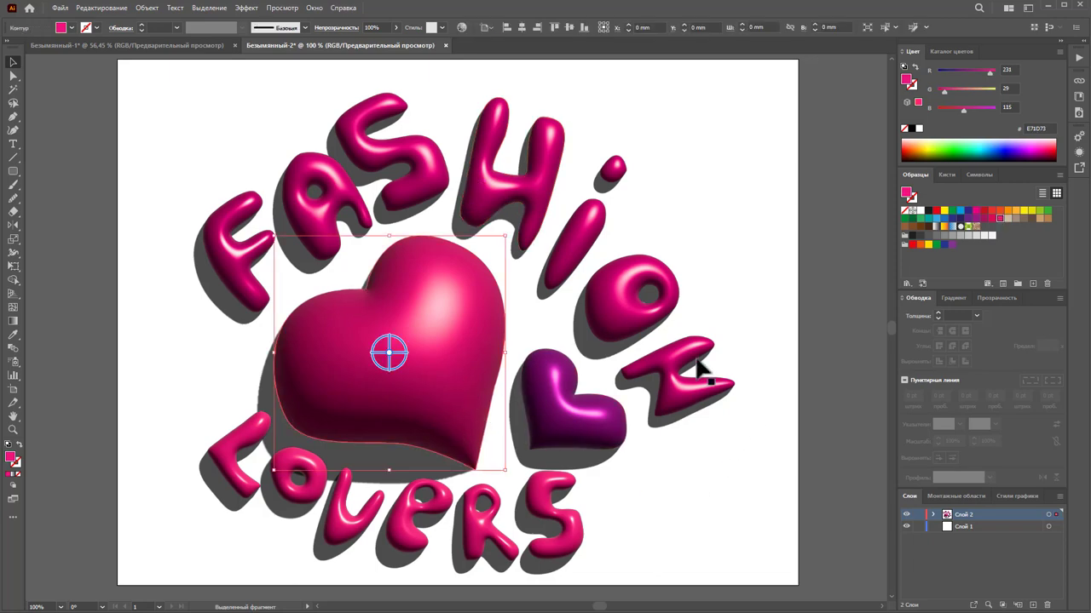
# Recolour the big heart's fill to lighter pink FF5FAC.
pyautogui.doubleClick(10, 460)
pyautogui.moveTo(826, 452); pyautogui.dragTo(854, 430)
pyautogui.click(1038, 433)
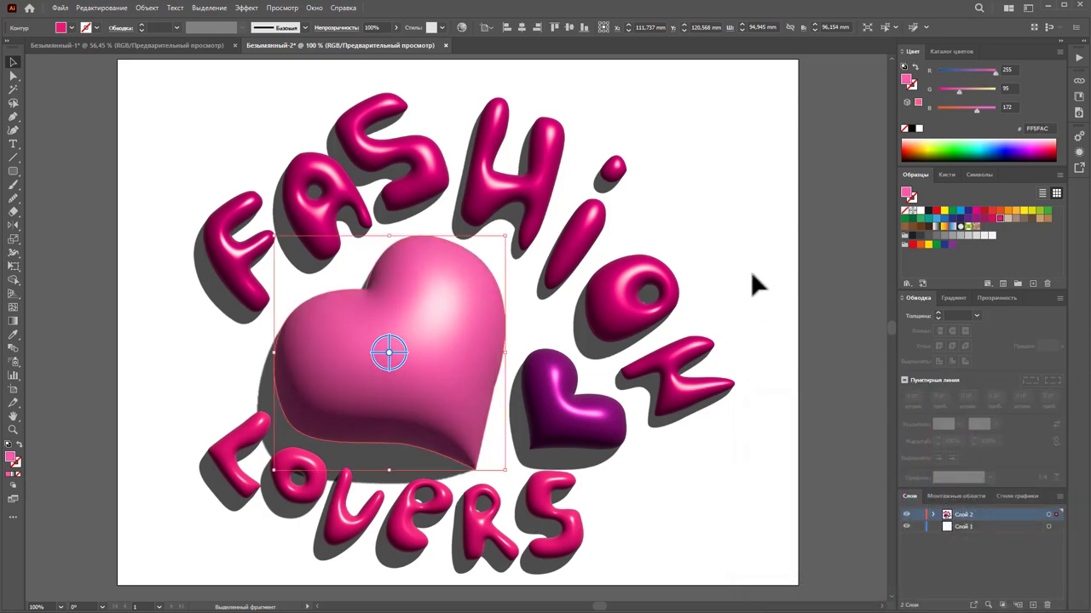
# Recolour the small heart's fill to light pink-violet DD66CF, then deselect.
pyautogui.click(590, 428)
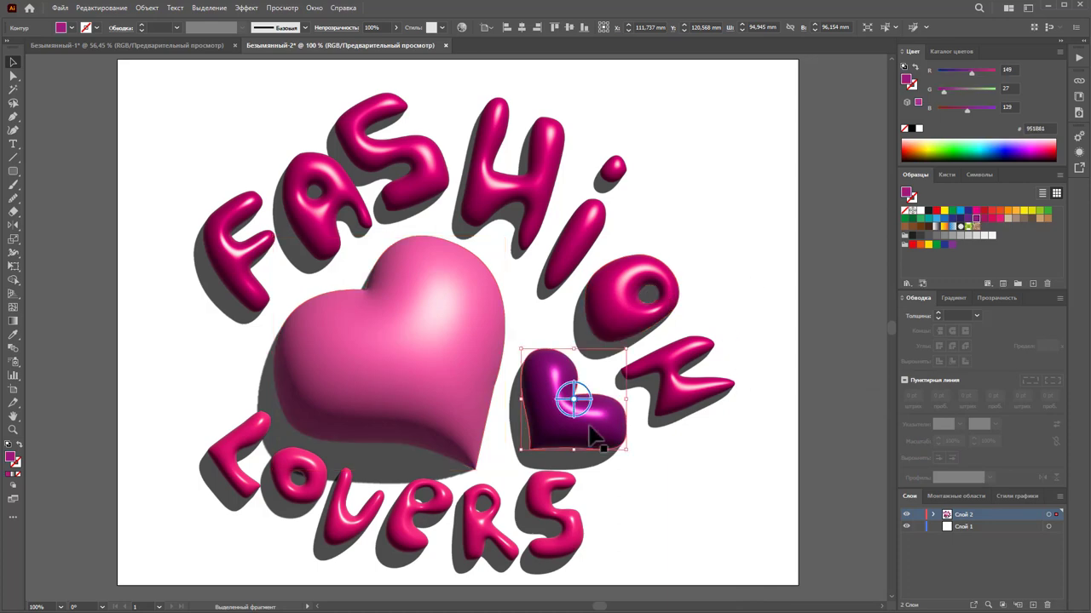
pyautogui.doubleClick(11, 457)
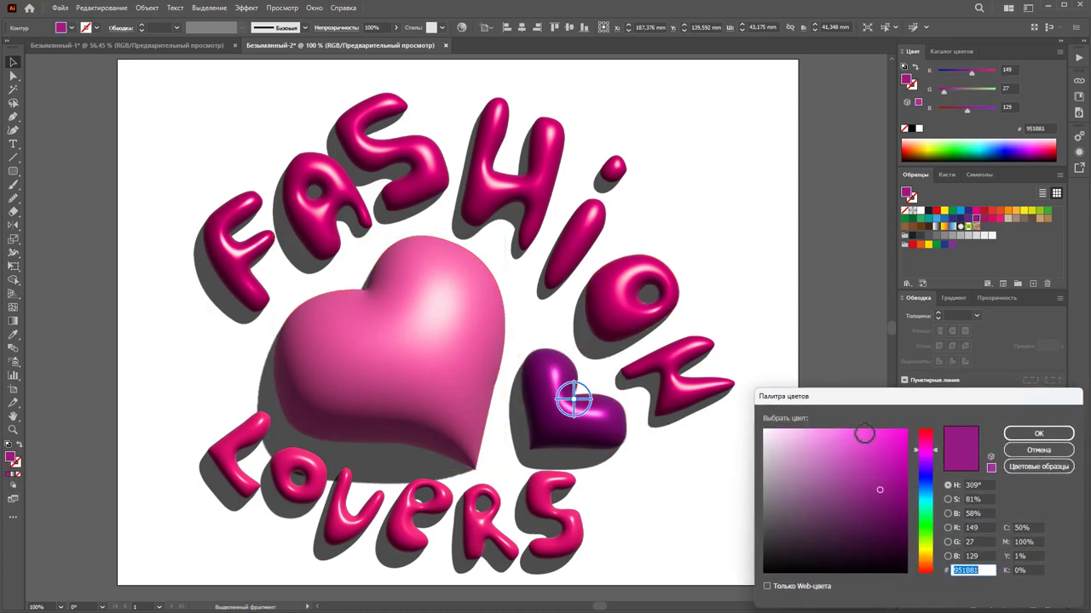
pyautogui.moveTo(864, 434)
pyautogui.mouseDown()
pyautogui.moveTo(838, 462)
pyautogui.moveTo(852, 477)
pyautogui.moveTo(840, 474)
pyautogui.mouseUp()
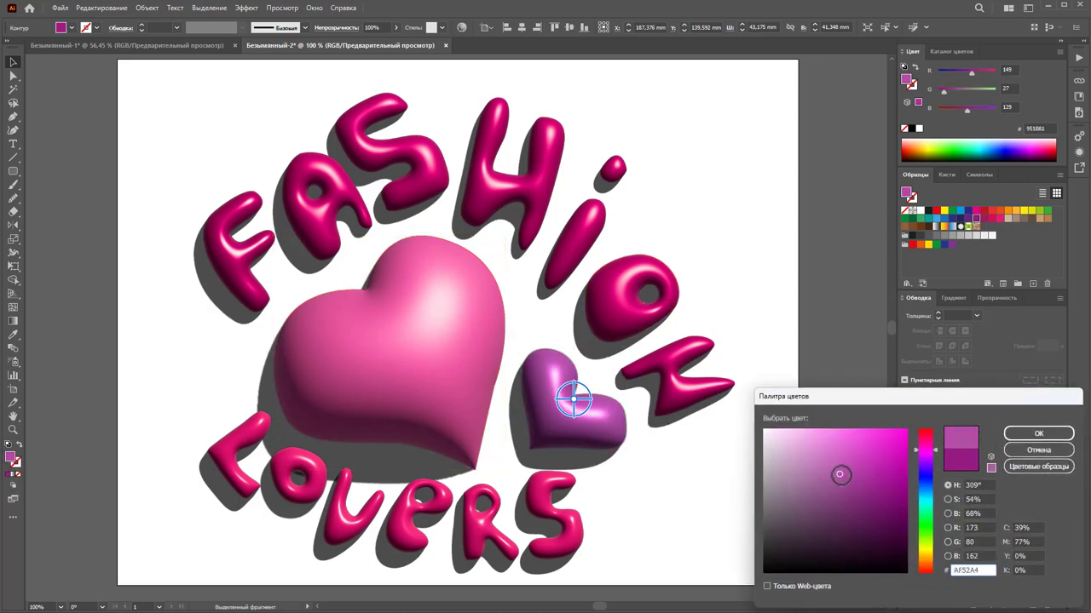
pyautogui.click(1028, 445)
pyautogui.click(687, 494)
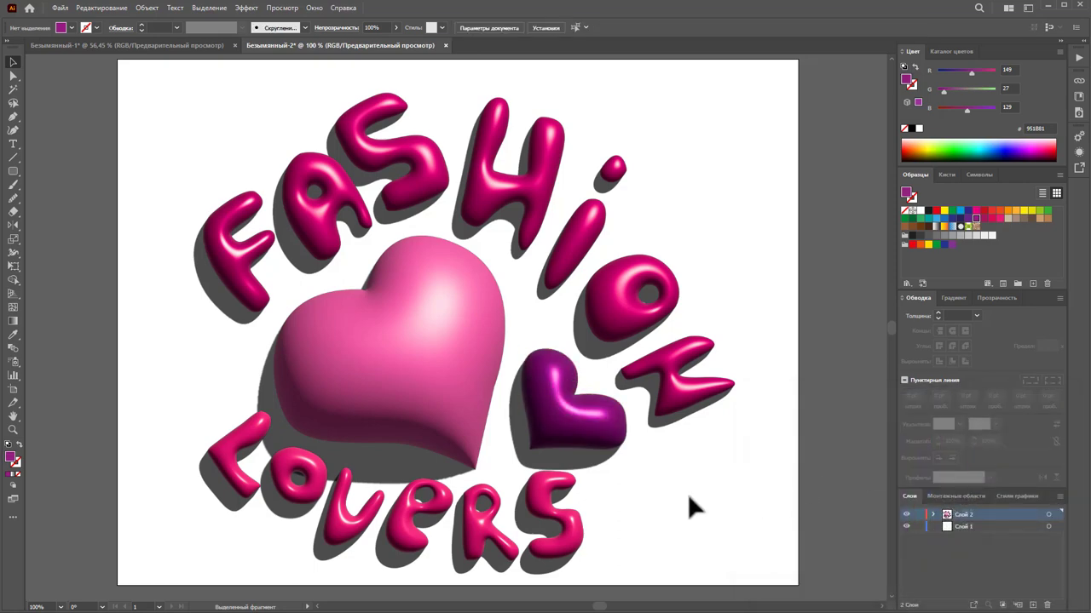
pyautogui.click(568, 433)
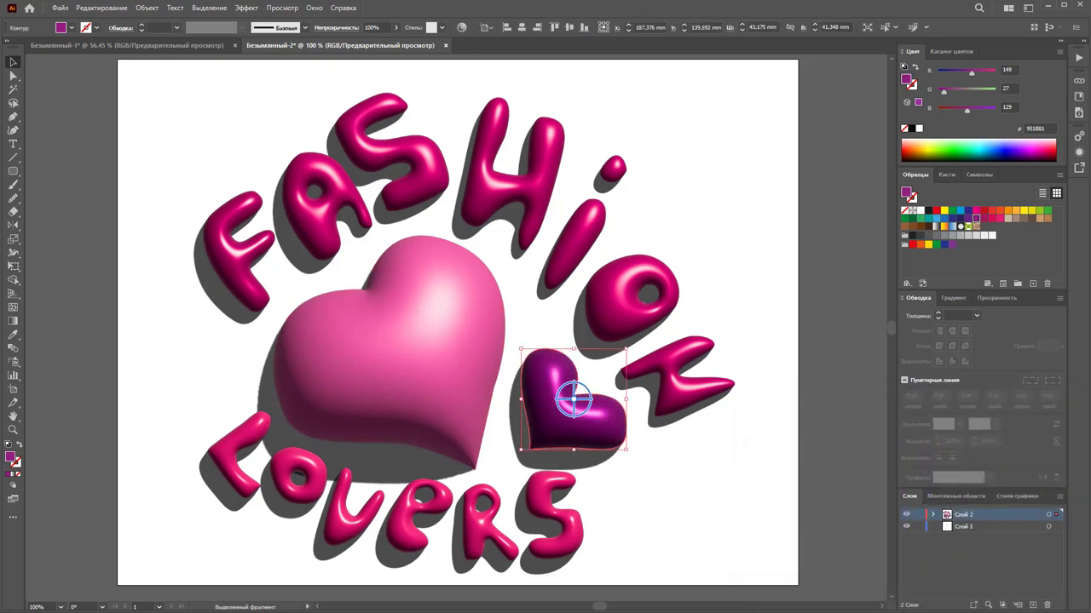
pyautogui.doubleClick(11, 460)
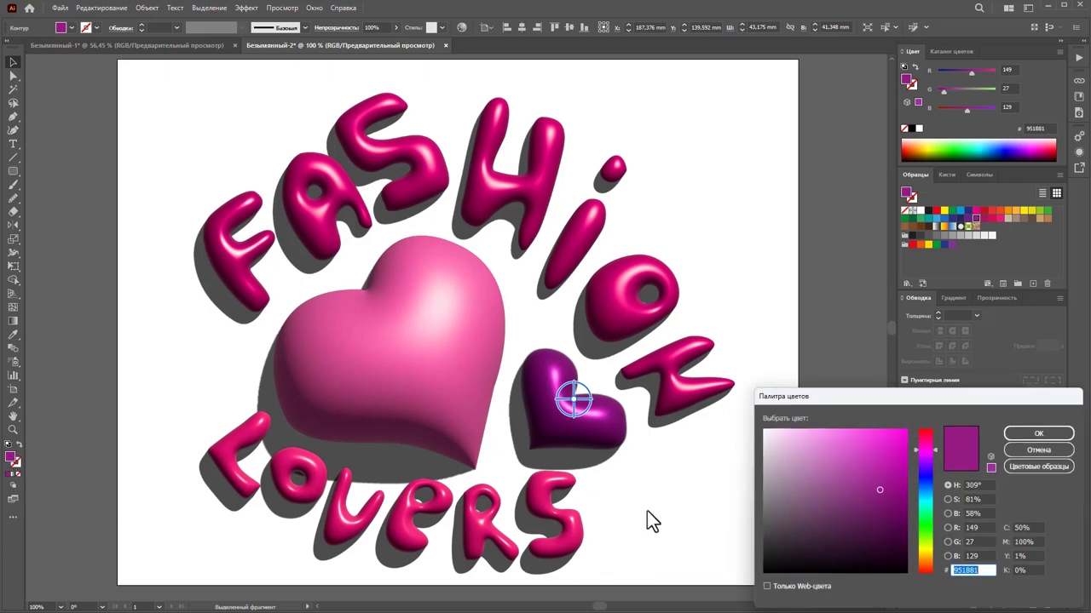
pyautogui.click(1038, 433)
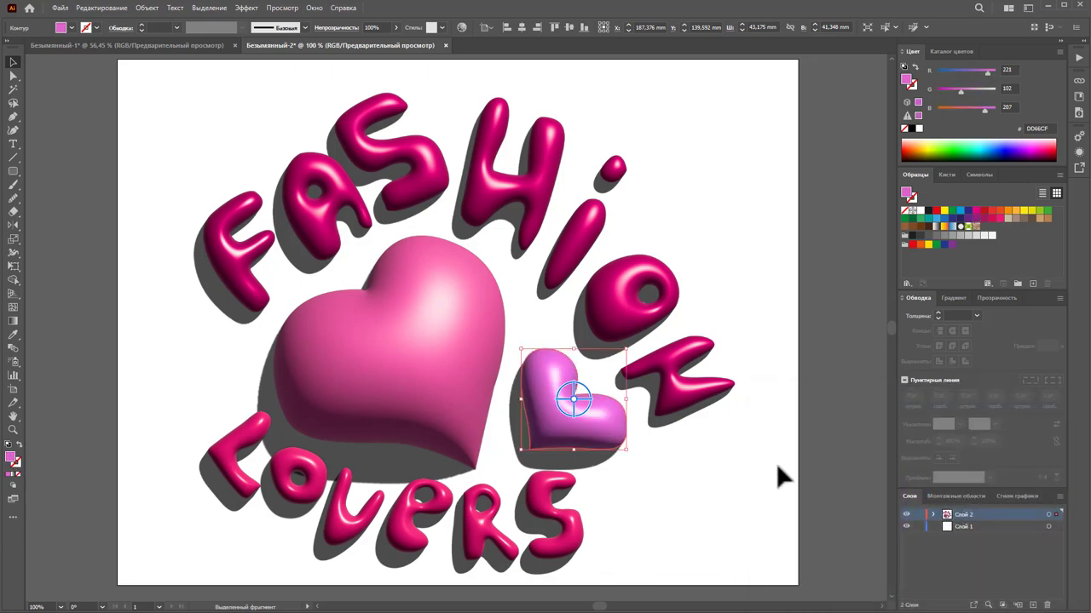
pyautogui.click(776, 462)
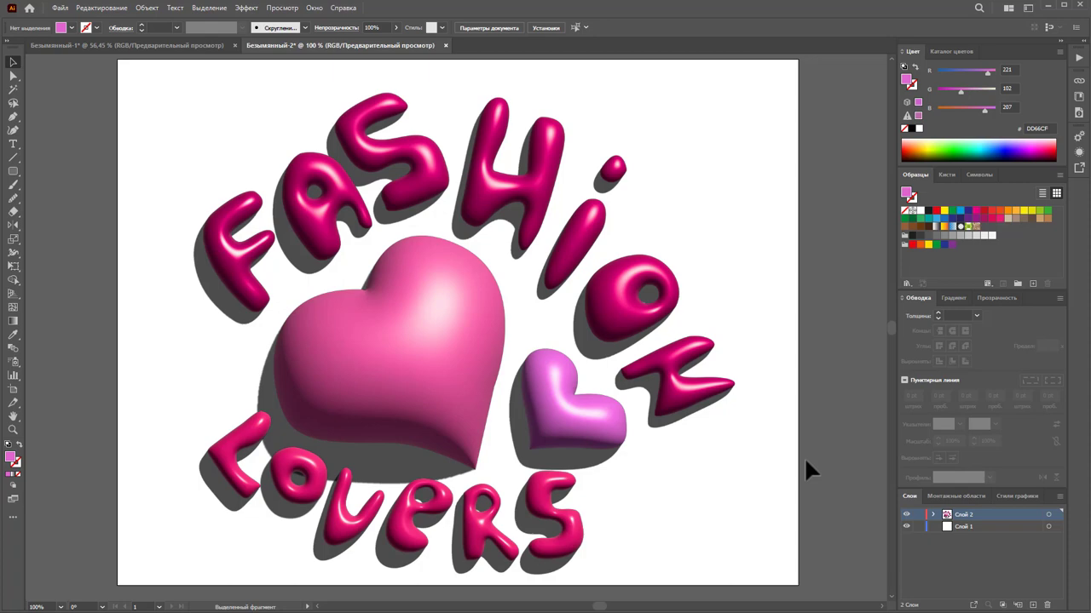
pyautogui.doubleClick(462, 339)
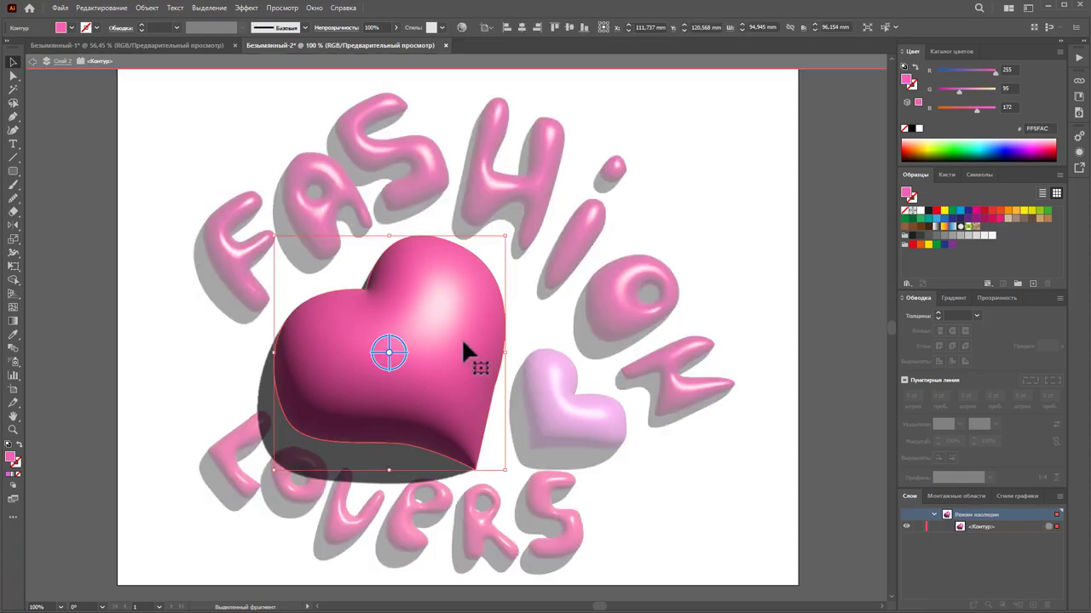
pyautogui.doubleClick(744, 273)
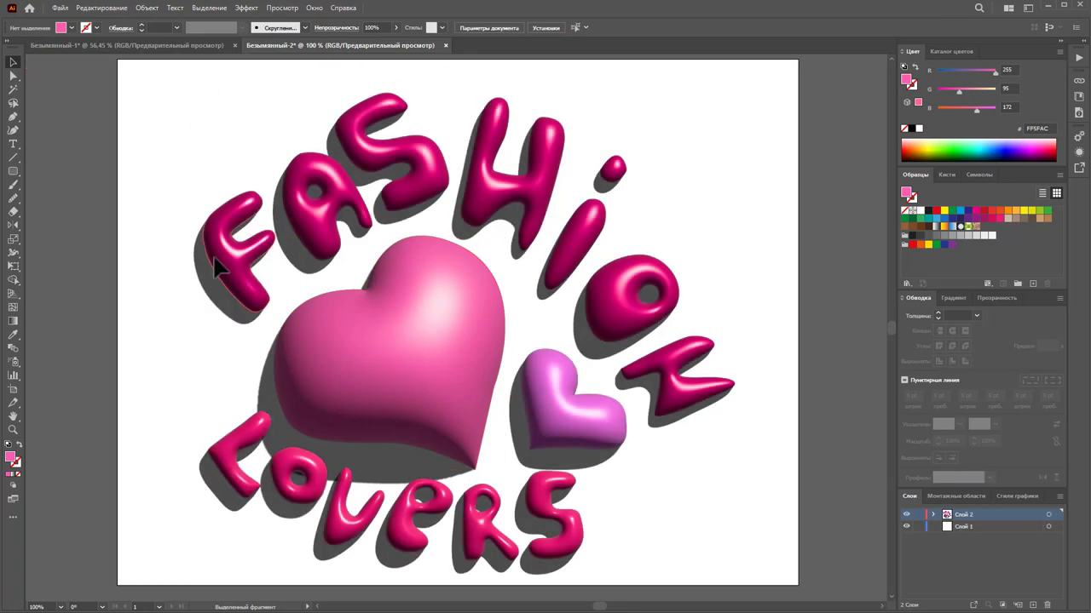